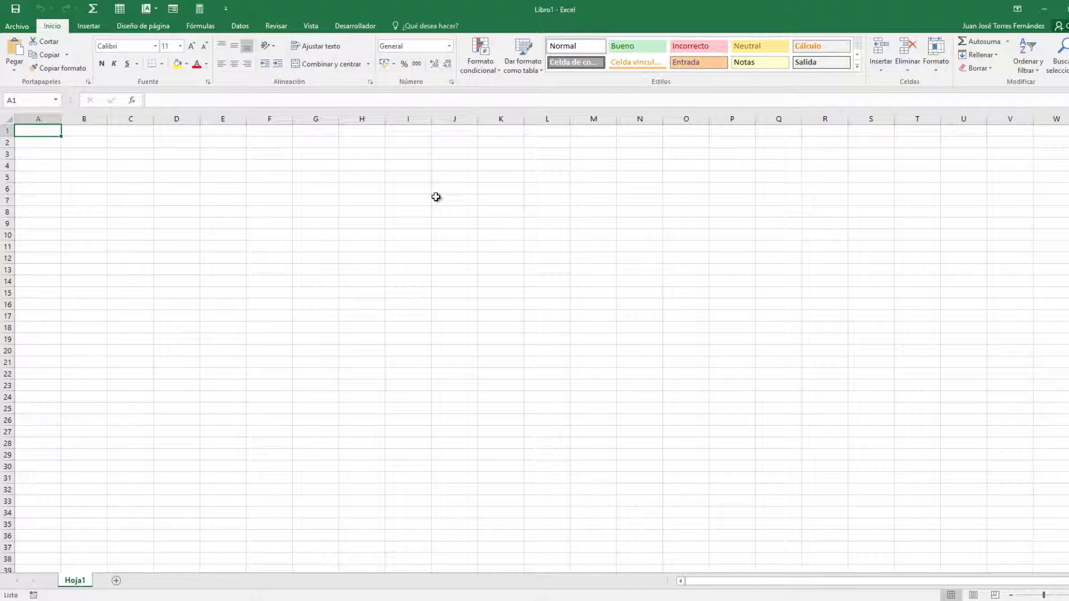
key(ctrl+n)
key(ctrl+n)
key(ctrl+n)
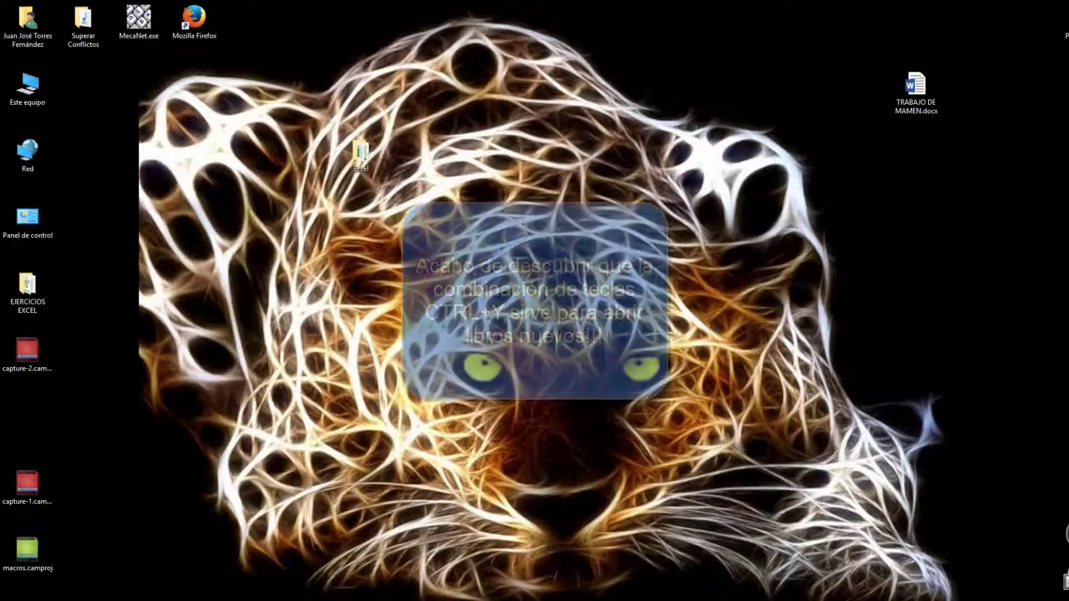
Launch Excel 2016 and create a blank workbook.
click(15, 600)
click(258, 355)
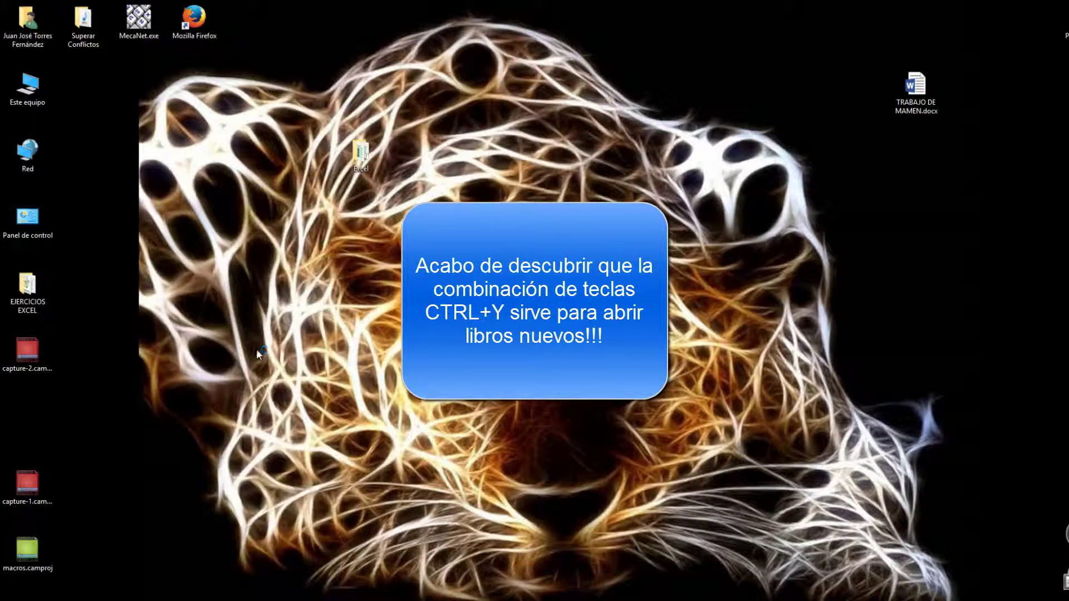
click(422, 185)
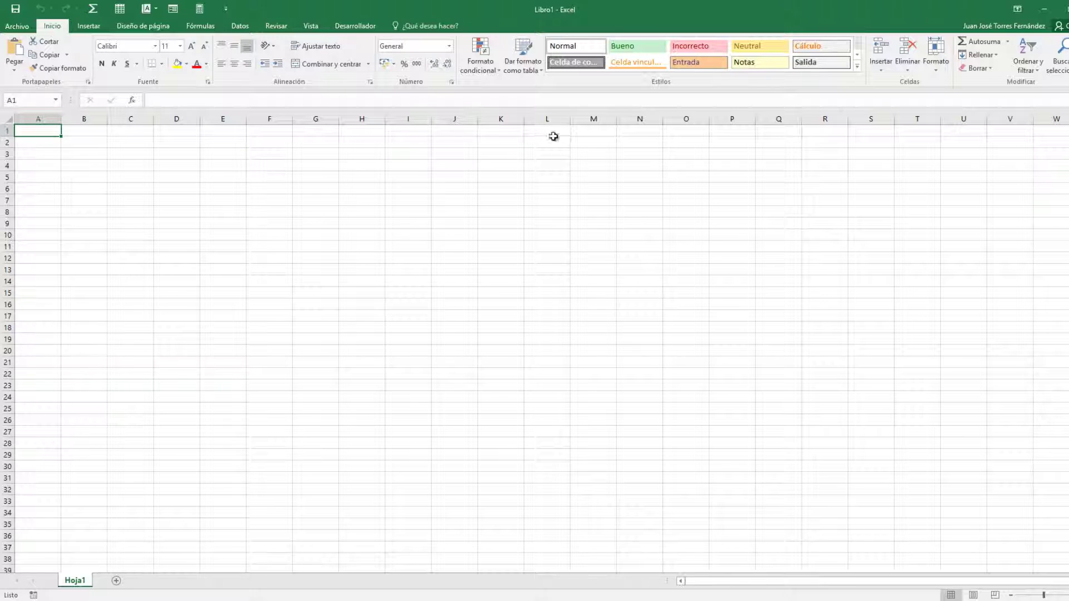
Set up a new macro recording named Meses_año with the shortcut letter l.
click(361, 27)
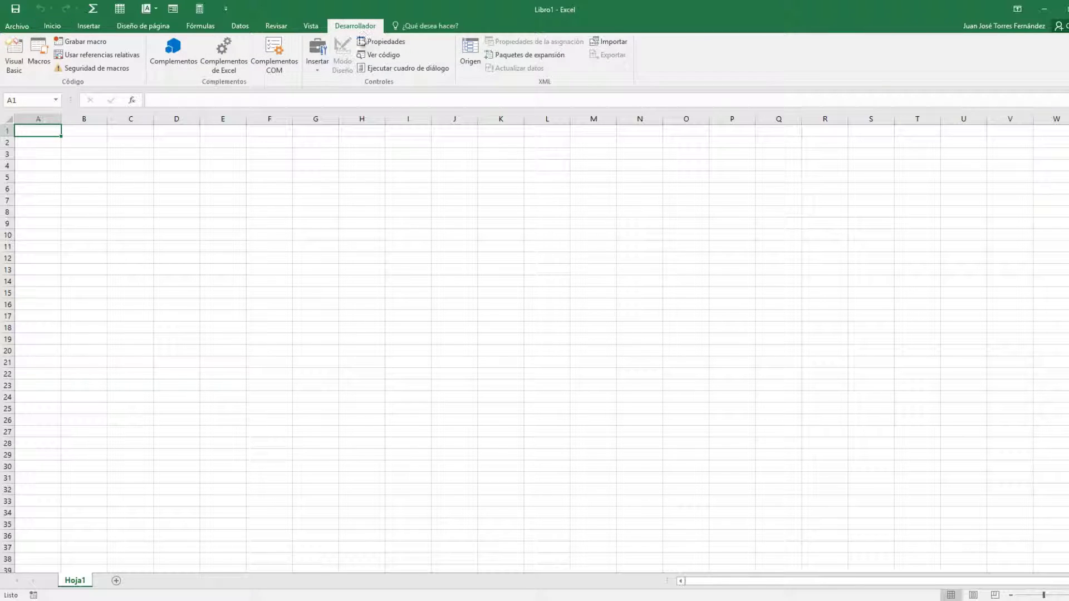
click(81, 42)
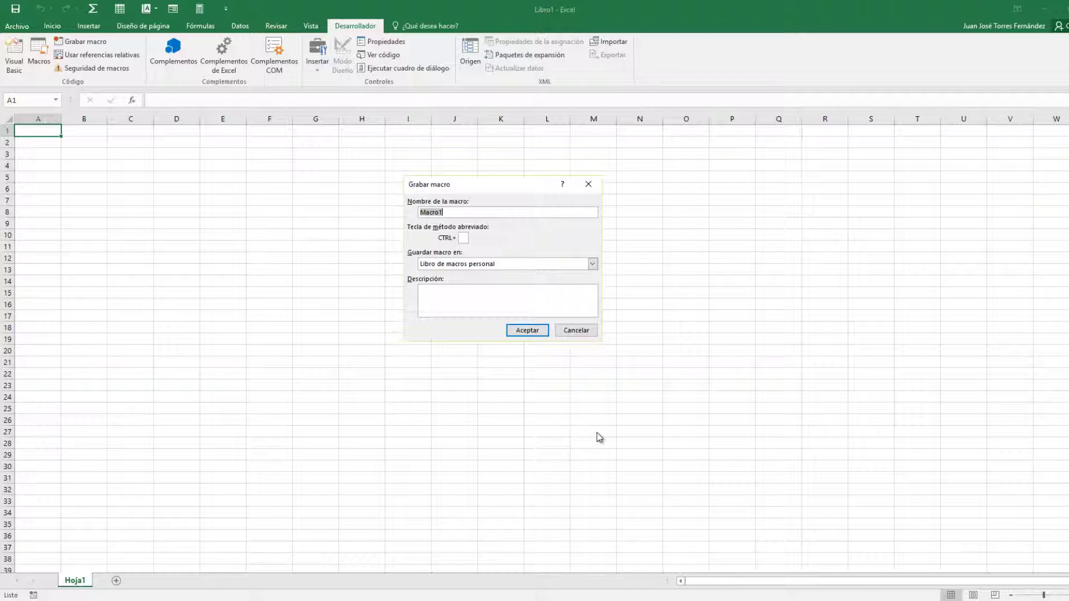
text(Meses_)
text(año)
text(l)
Switch the macro's storage location to Libro nuevo and from there to Este libro.
click(593, 264)
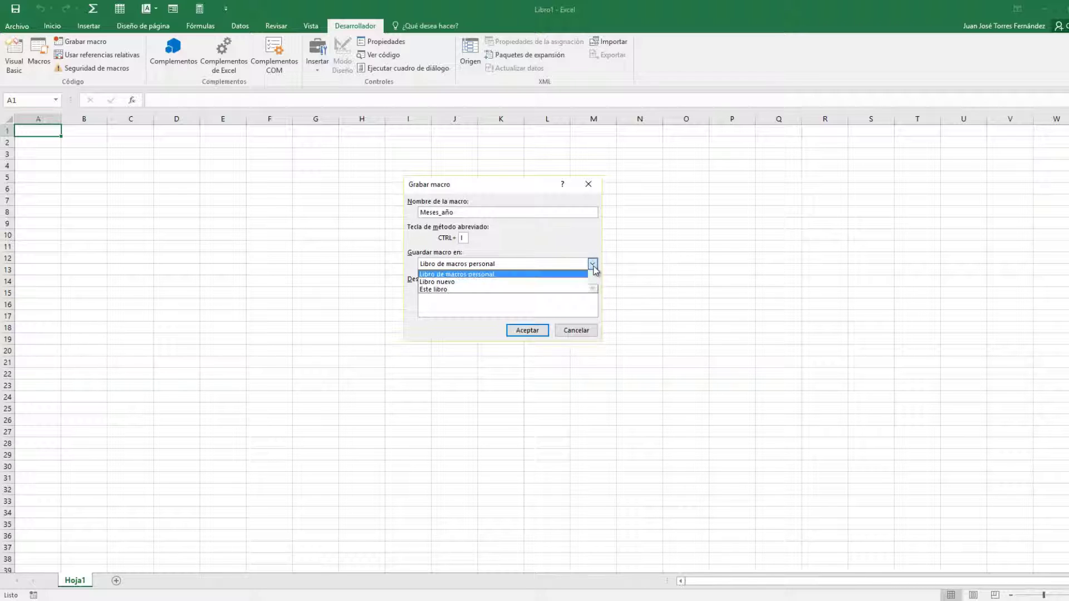
click(468, 282)
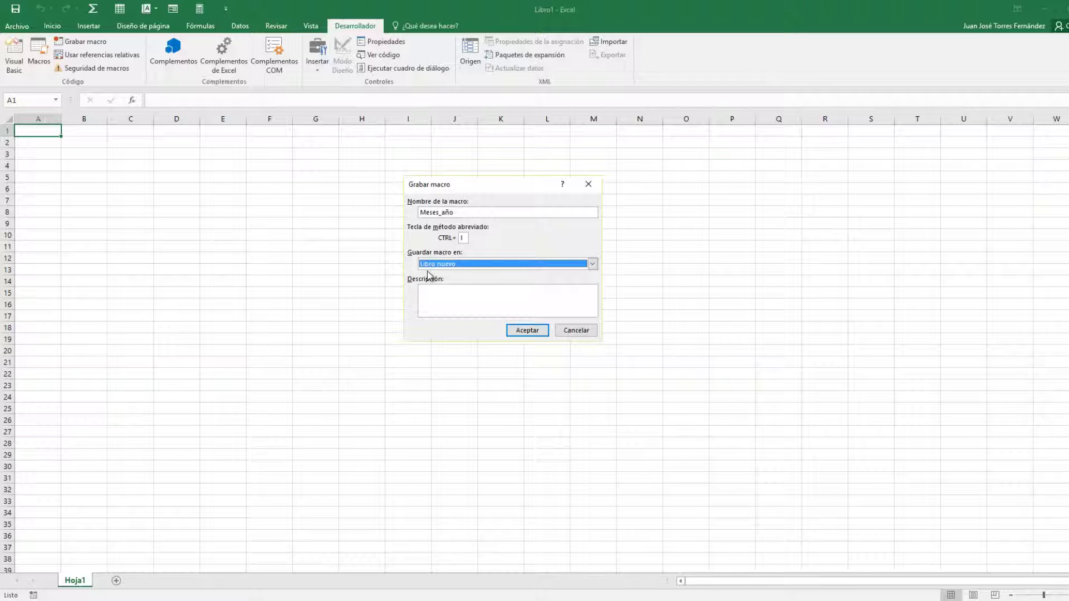
click(593, 264)
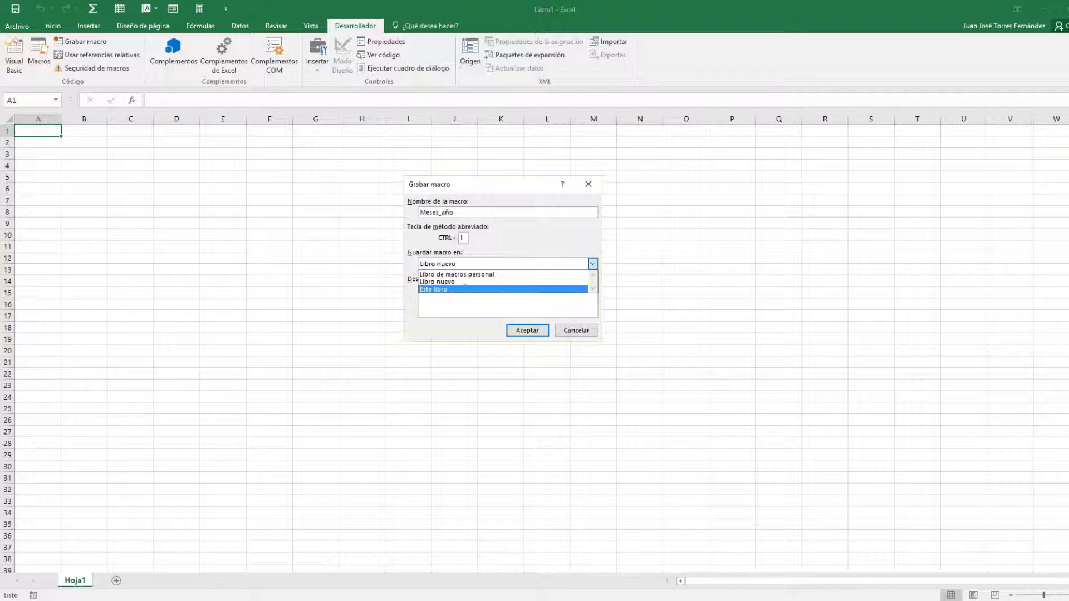
click(435, 289)
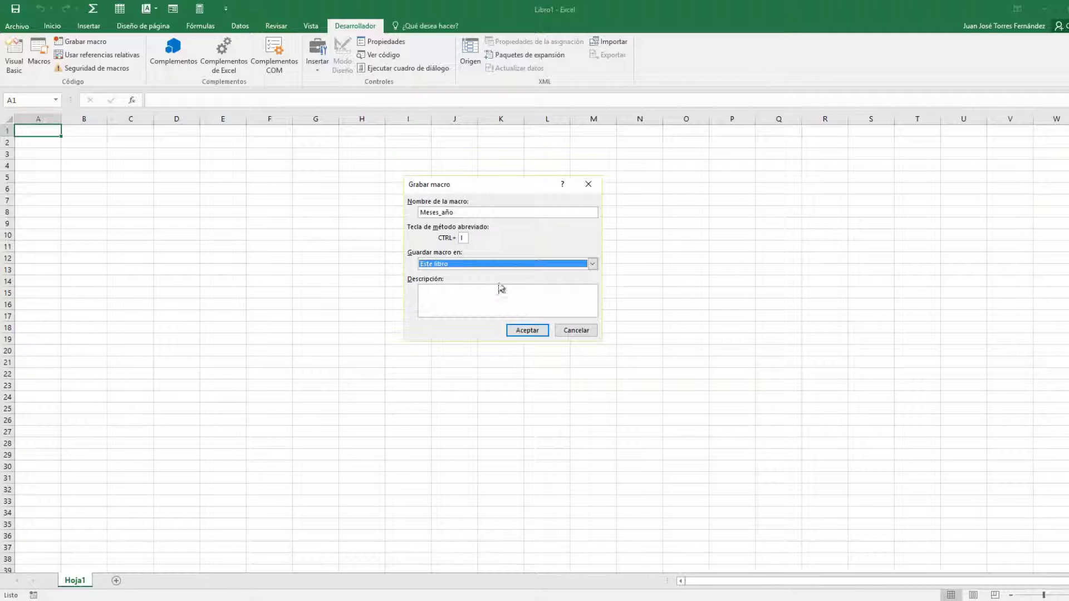
Set the macro to be stored in Libro de macros personal and start recording.
click(593, 266)
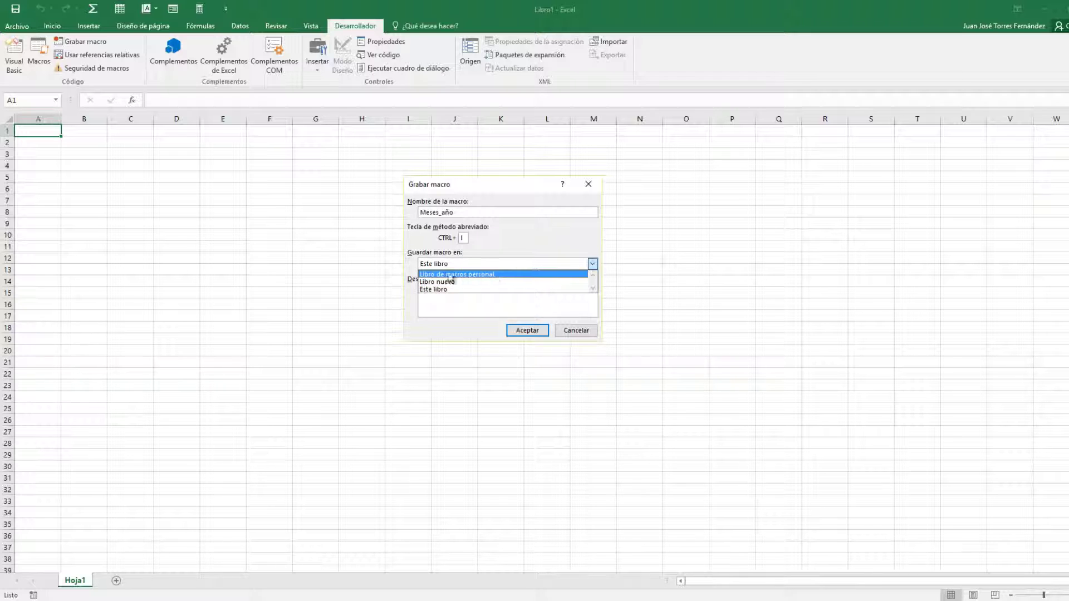
click(511, 275)
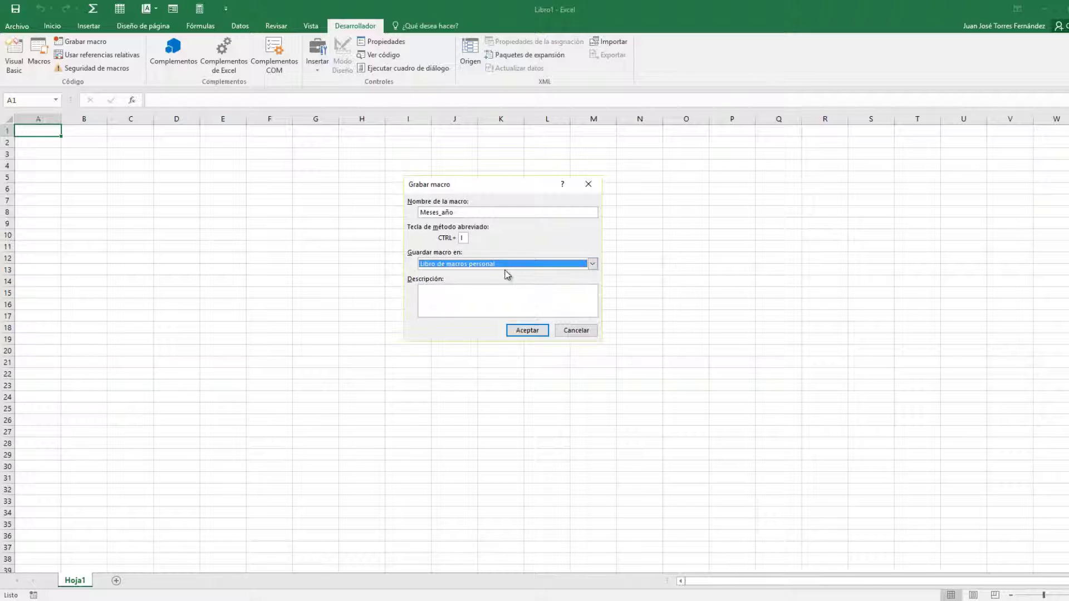
click(517, 332)
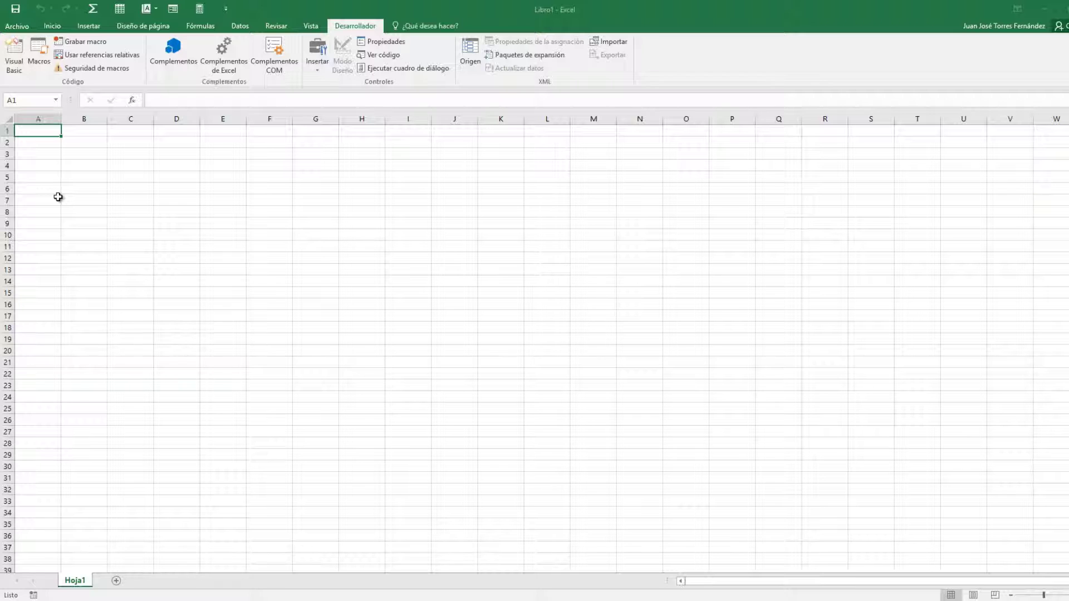
Enter Enero in A1 and fill the month series across to Diciembre in L1.
text(Enero)
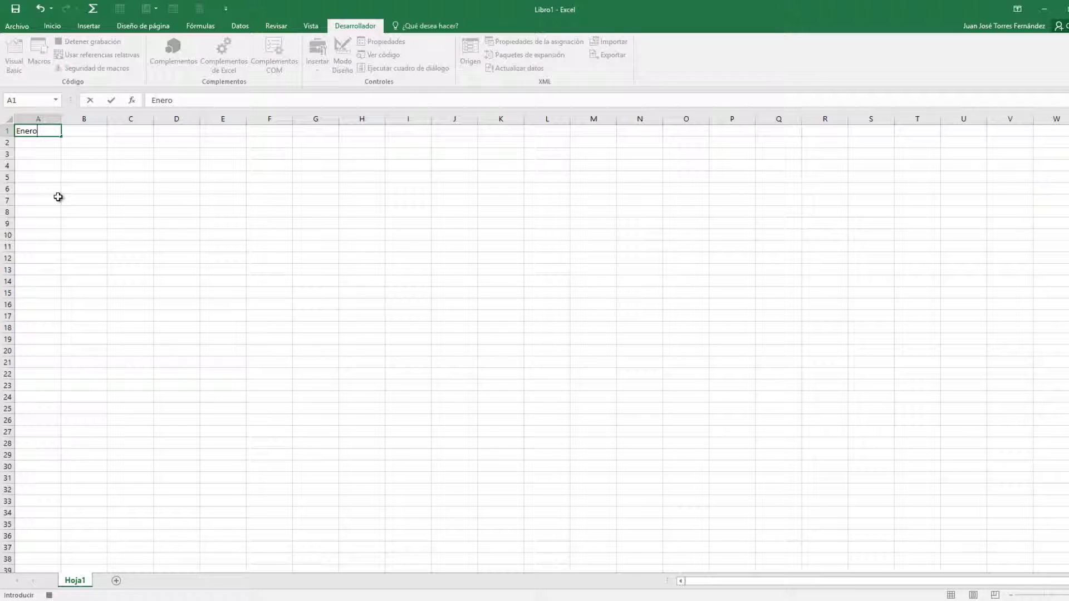
key(Return)
key(Up)
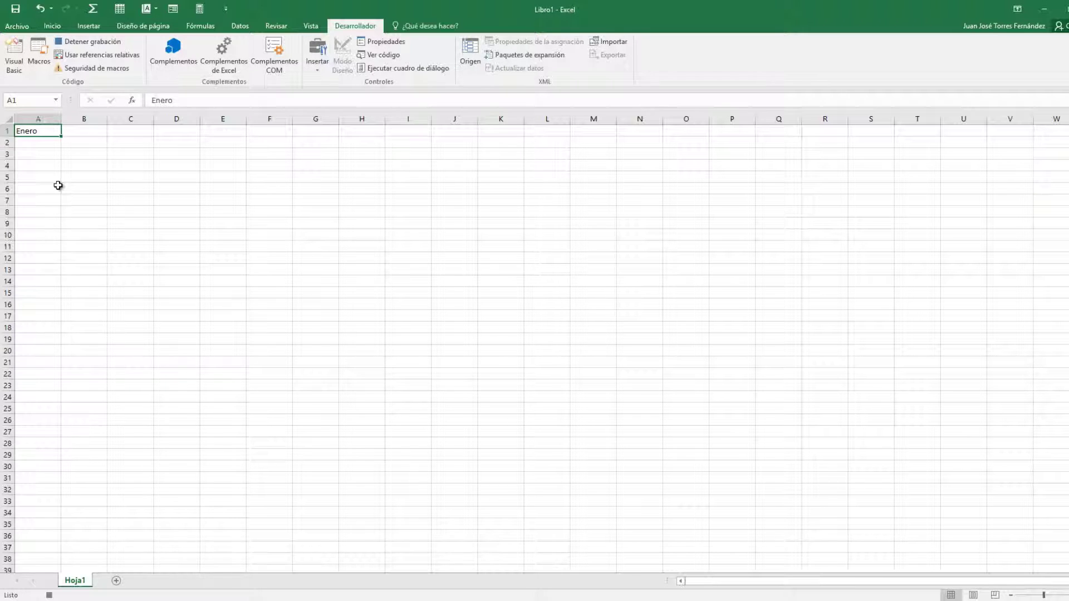
drag(62, 136, 517, 132)
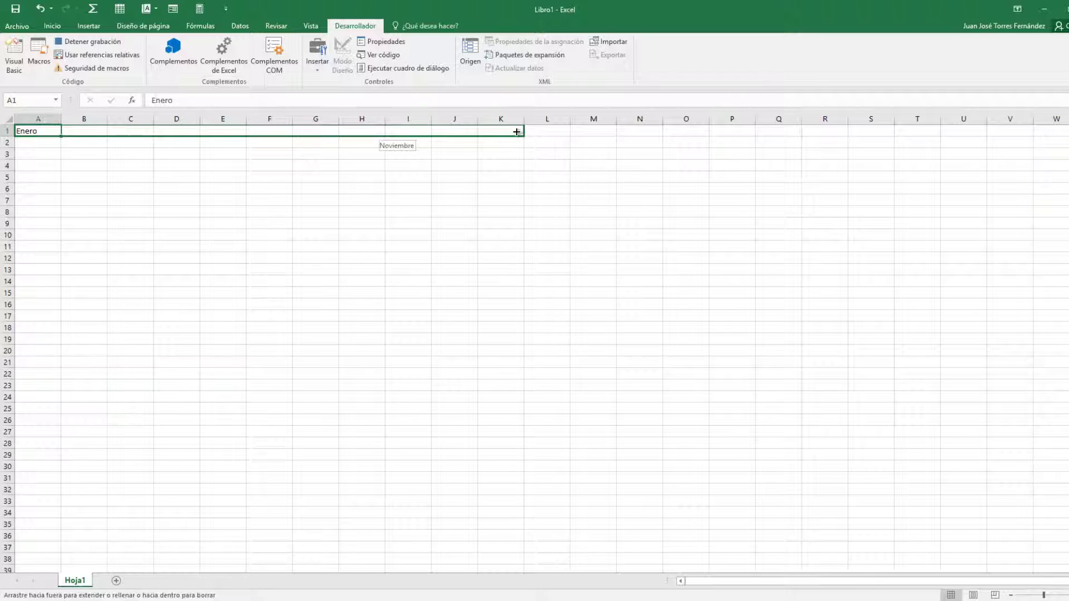
drag(516, 132, 517, 132)
drag(517, 132, 564, 132)
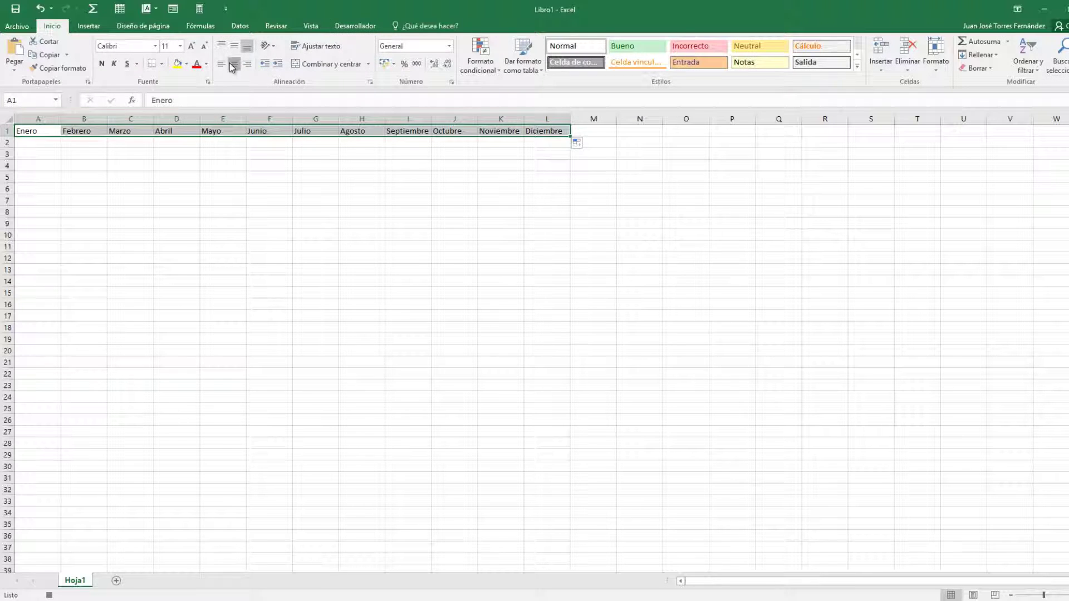
Format the month headings in A1:L1 as centred and bold with a dark orange fill, light font colour and all borders.
click(186, 64)
click(226, 129)
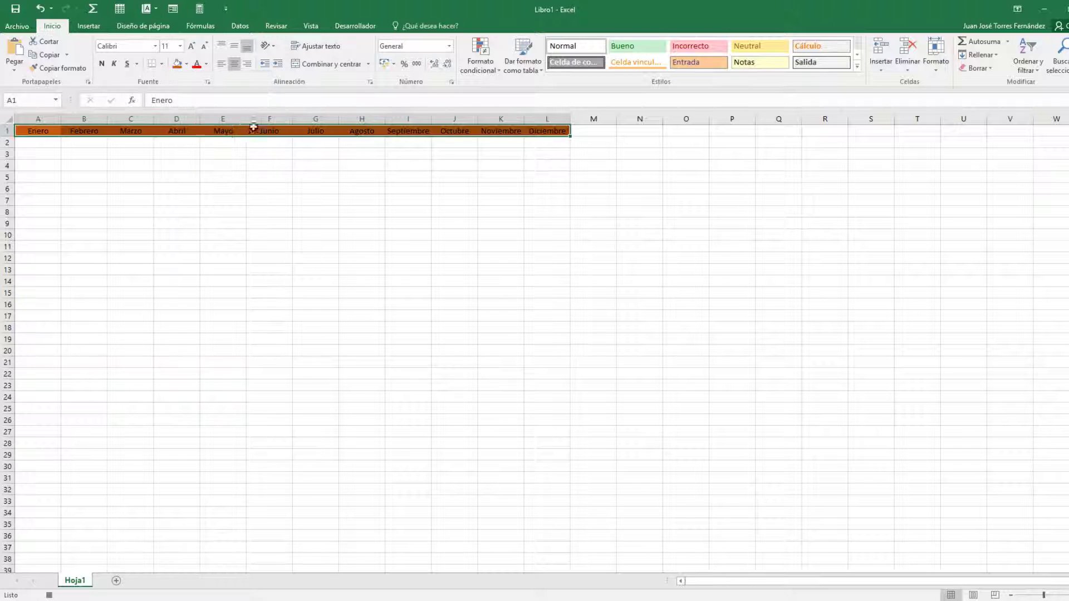
click(102, 64)
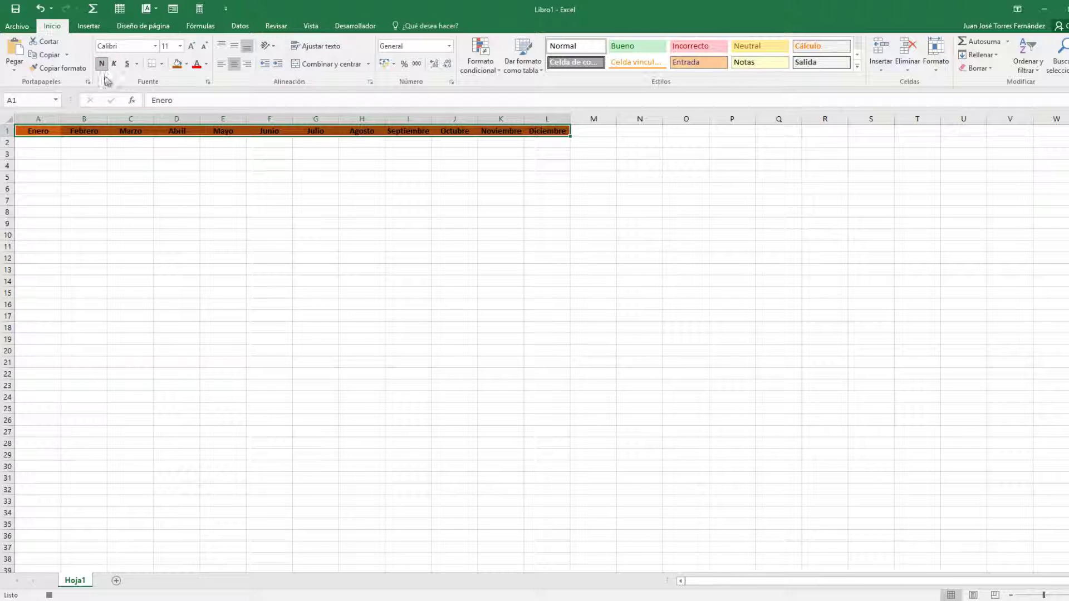
click(206, 64)
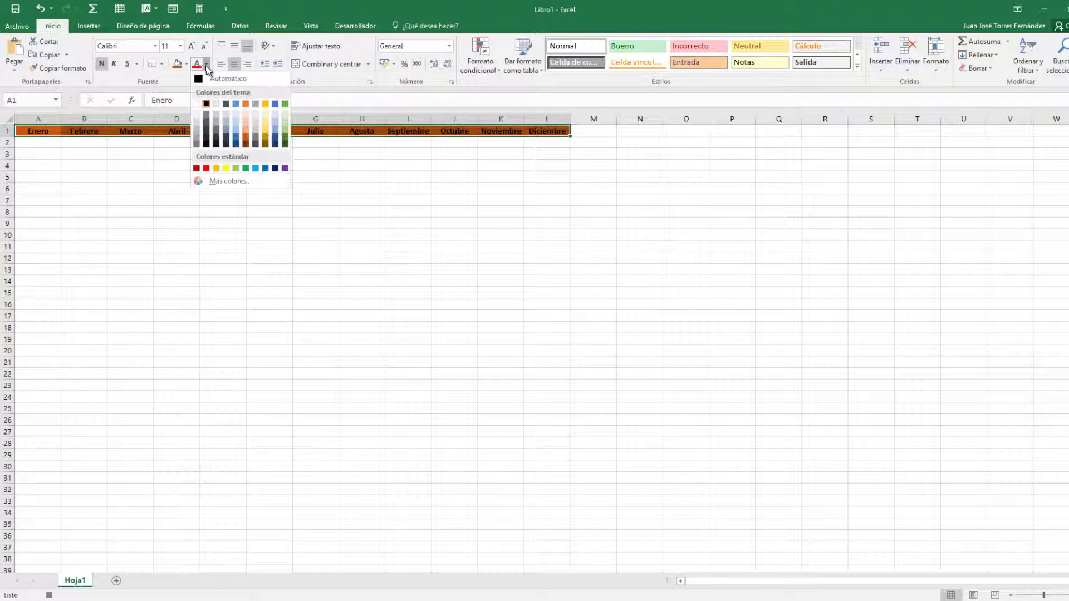
click(195, 123)
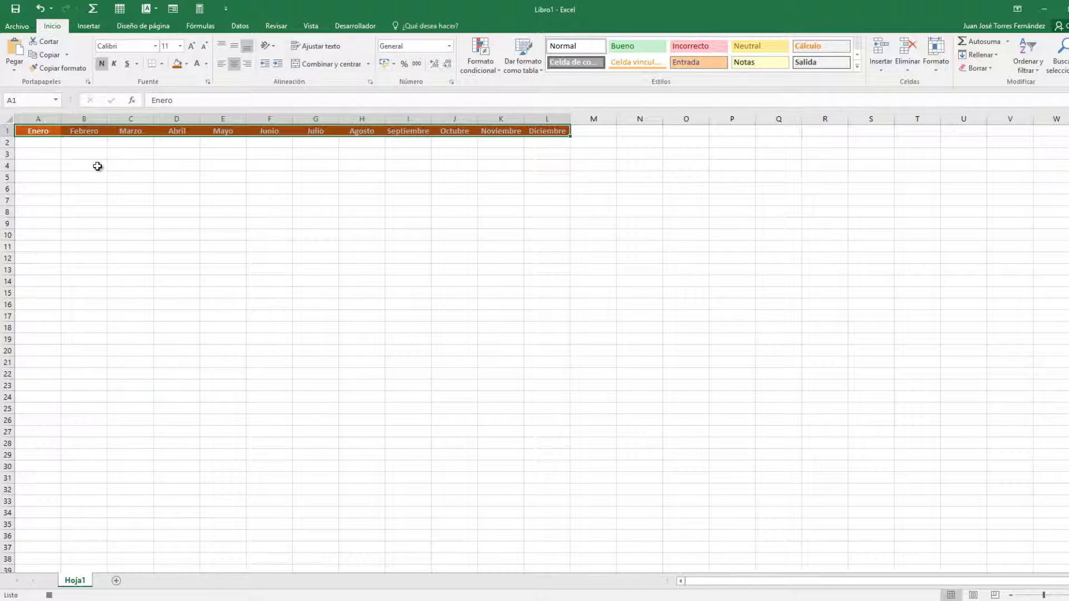
click(165, 64)
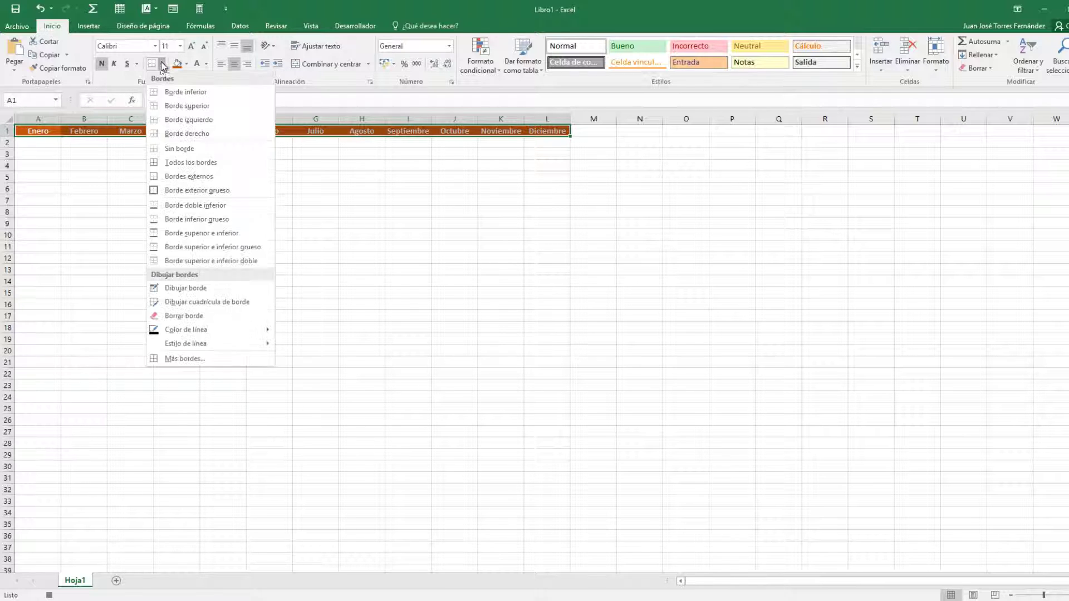
click(179, 161)
Select cell A2 and stop recording the macro.
click(39, 143)
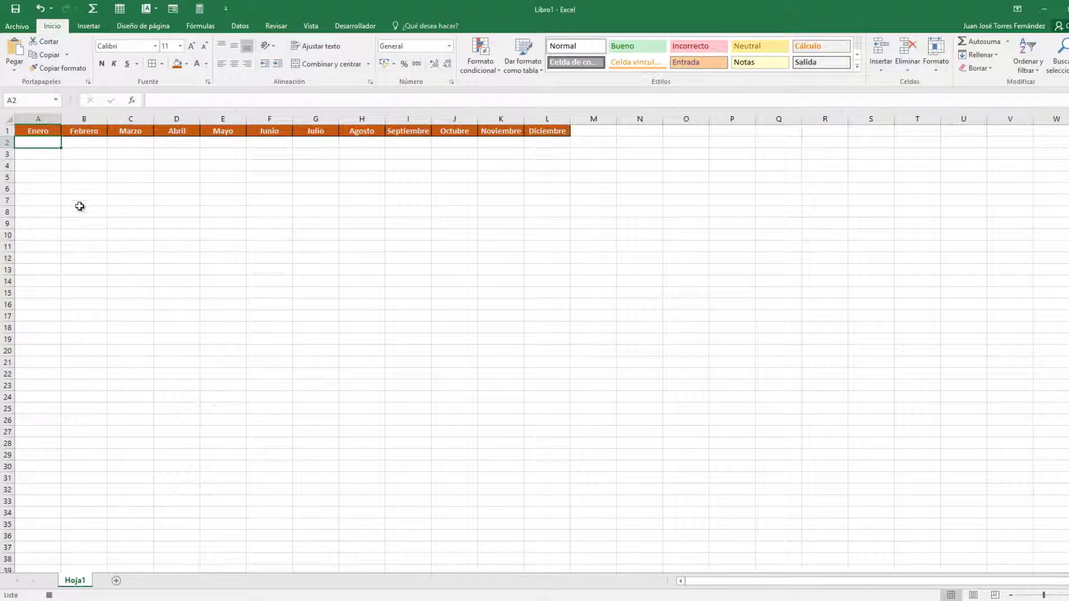
click(356, 26)
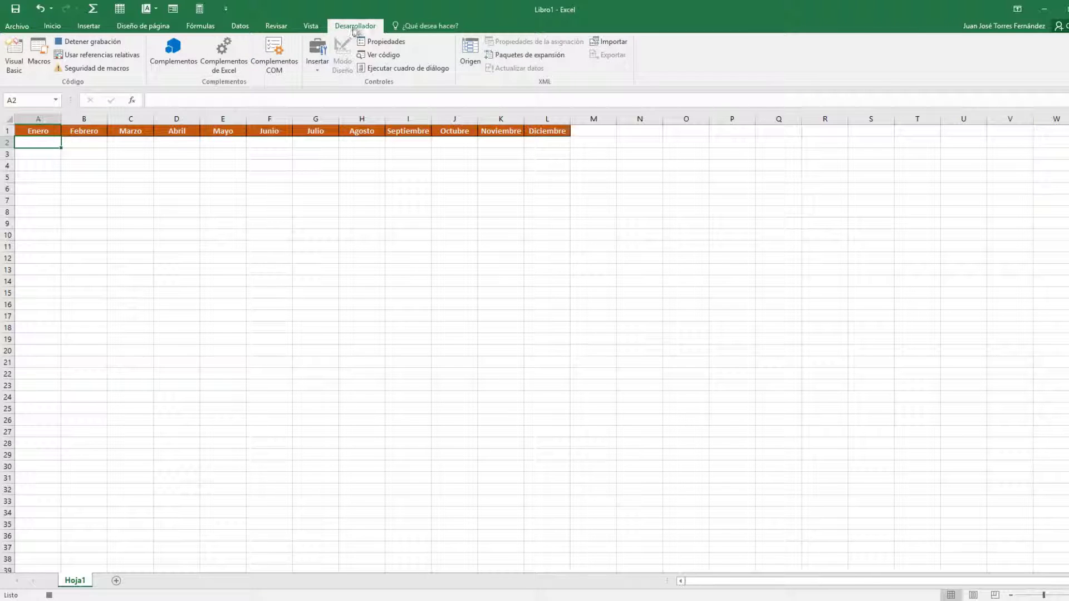
click(97, 54)
Add two new sheets and run the Meses_año macro on each of them.
click(116, 581)
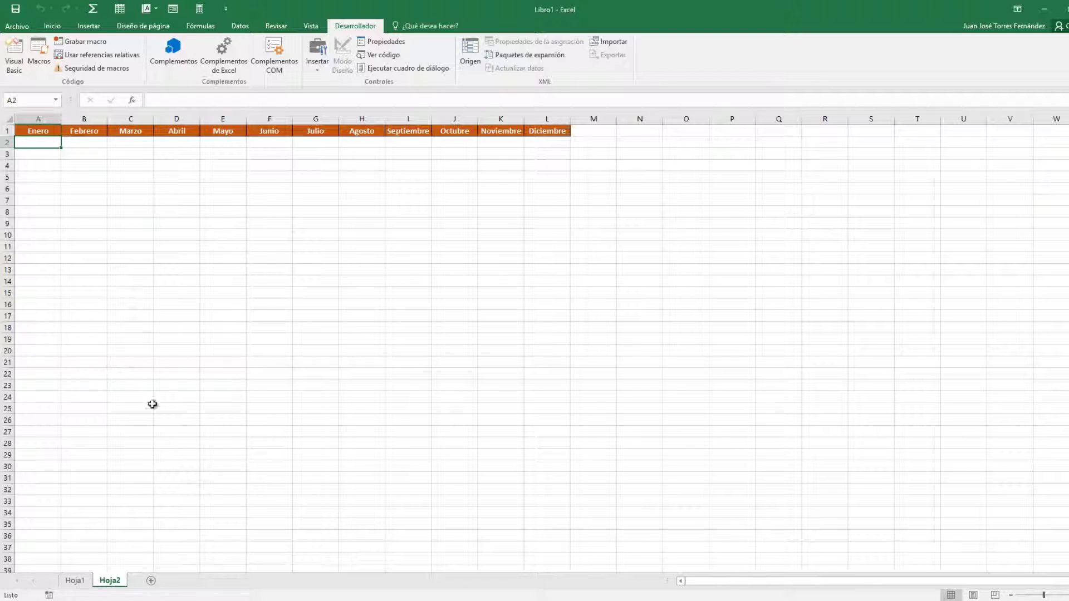
click(151, 580)
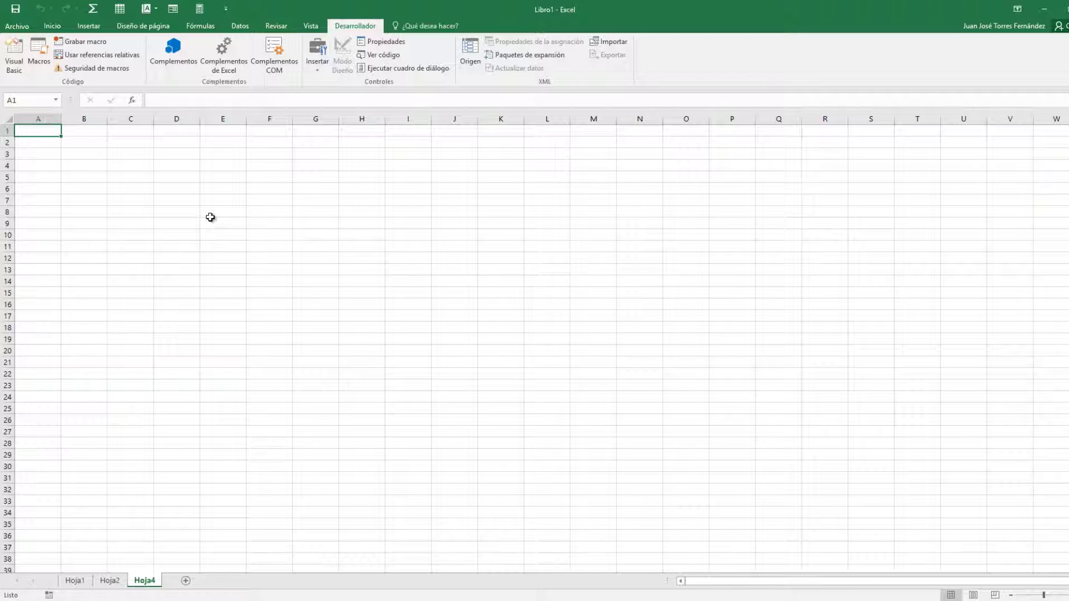
key(ctrl+m)
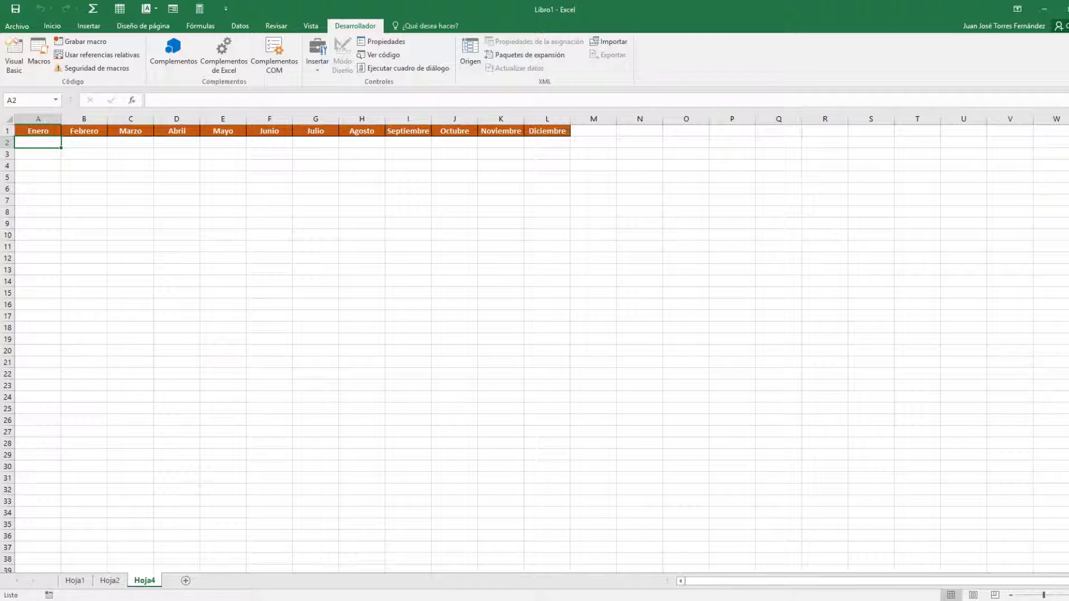
Close Excel without saving the changes to Libro1.
click(1068, 9)
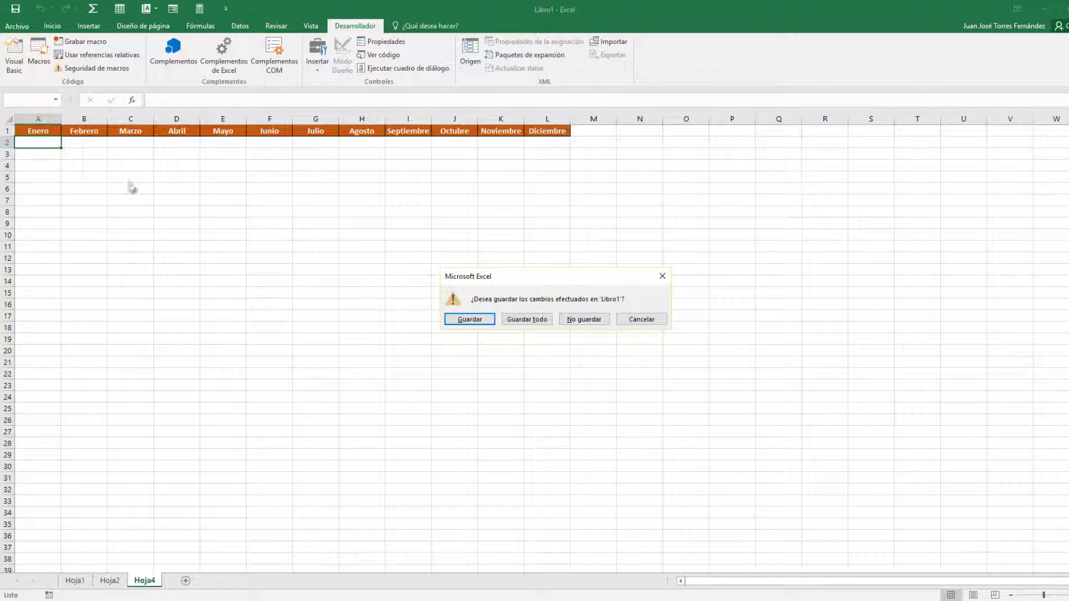
click(582, 320)
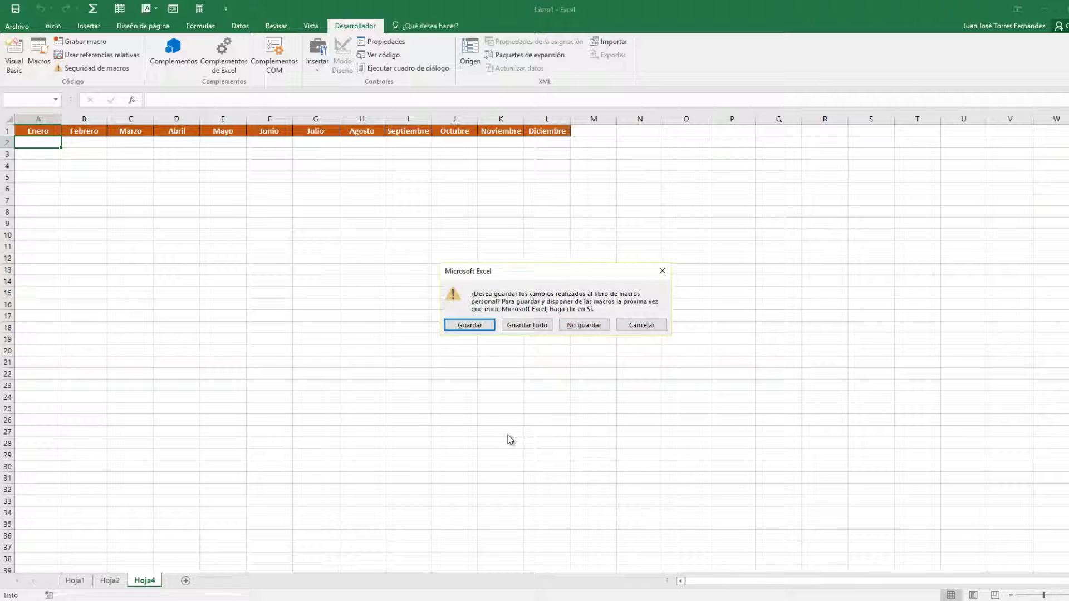
drag(422, 247, 708, 352)
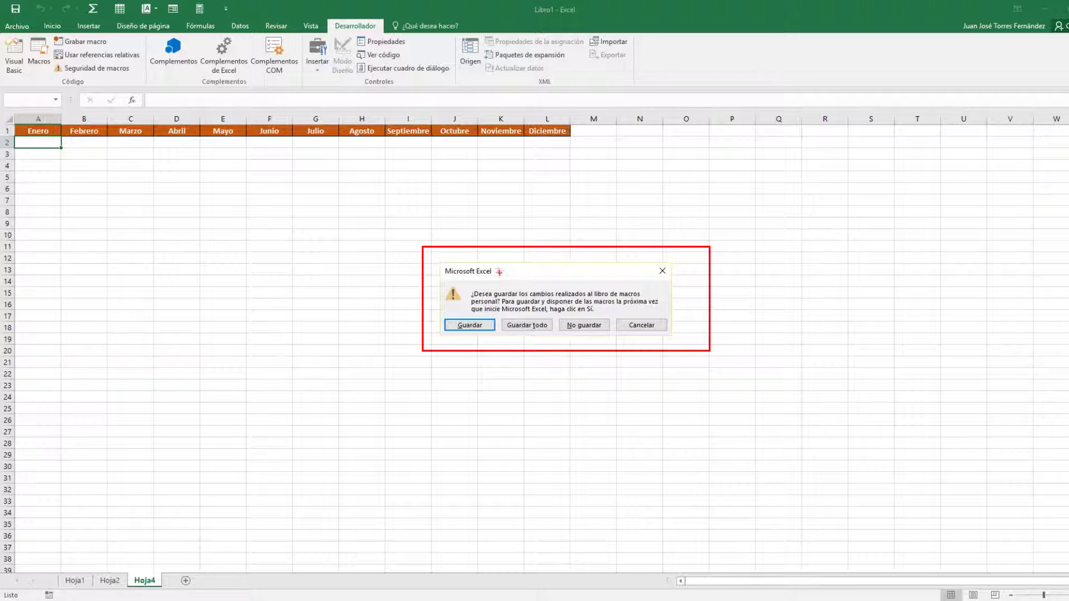
drag(500, 270, 698, 180)
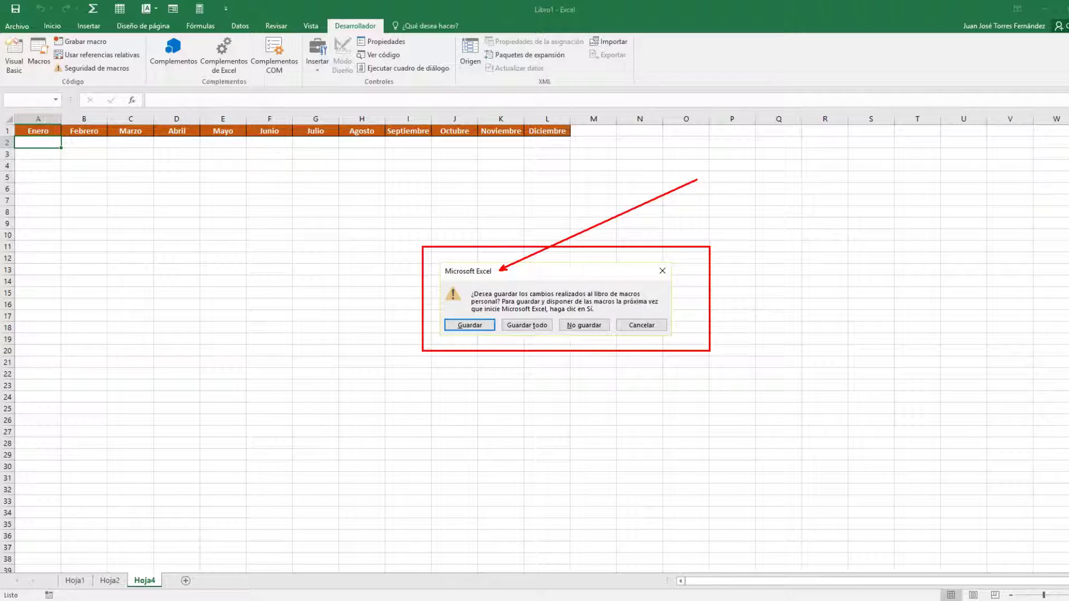
drag(505, 1, 735, 44)
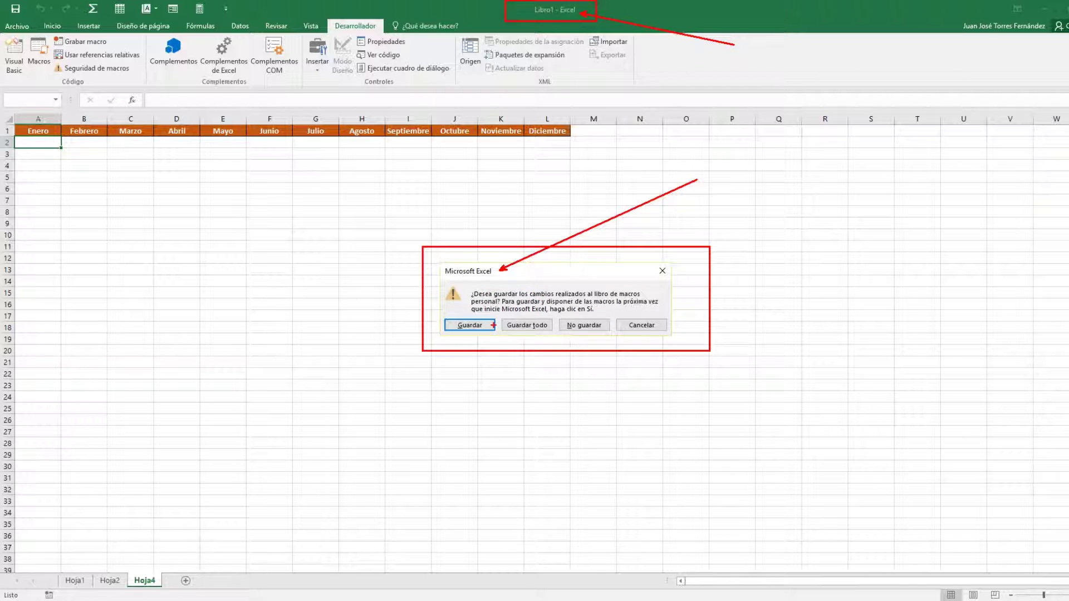
drag(488, 326, 507, 471)
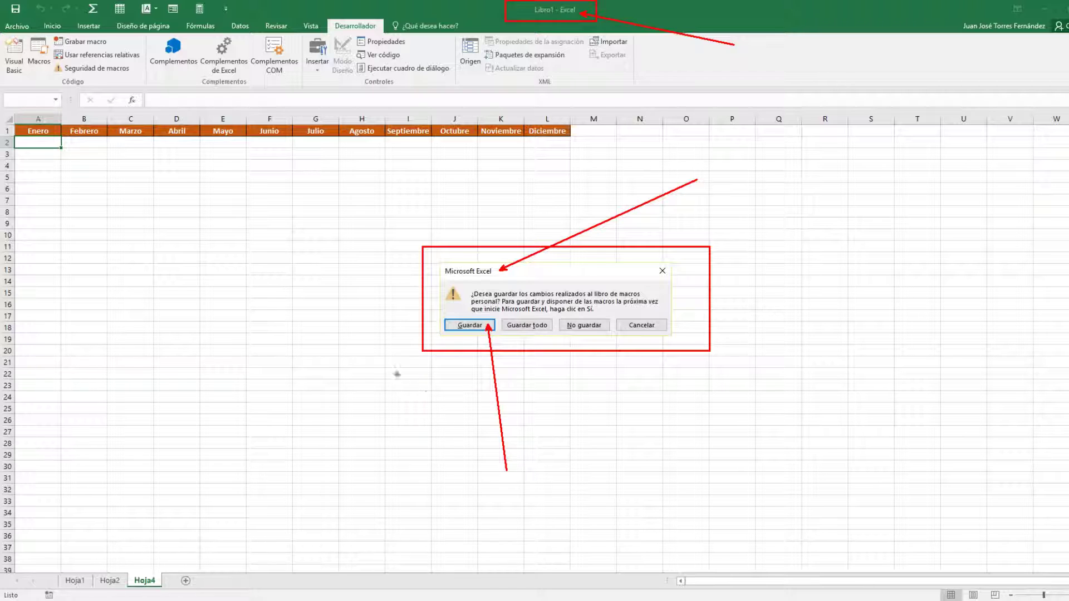
Save the changes to the personal macro workbook and launch Excel 2016 again.
click(474, 327)
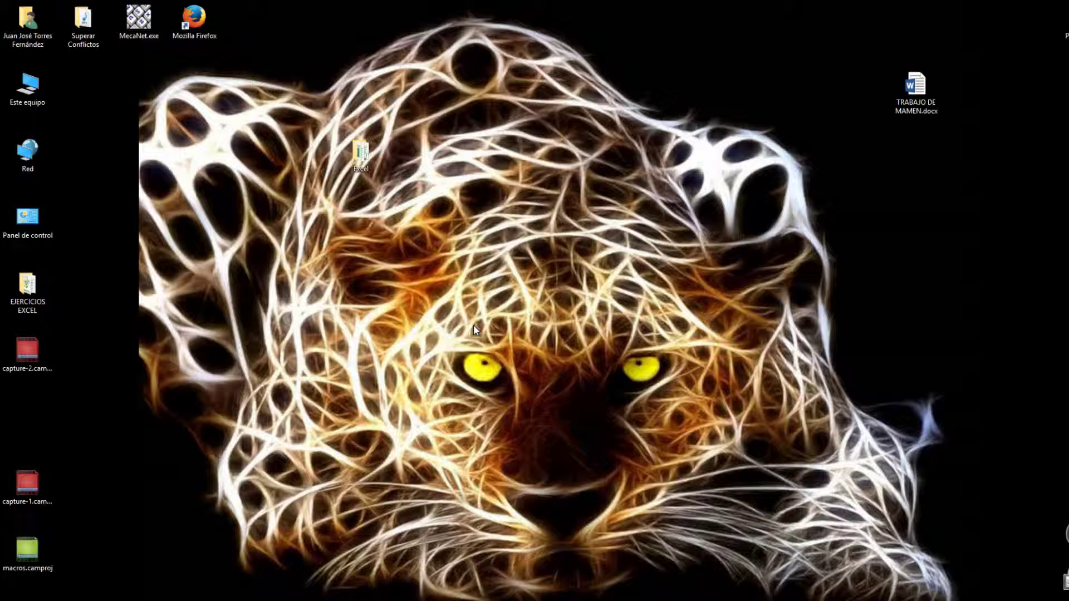
key(super)
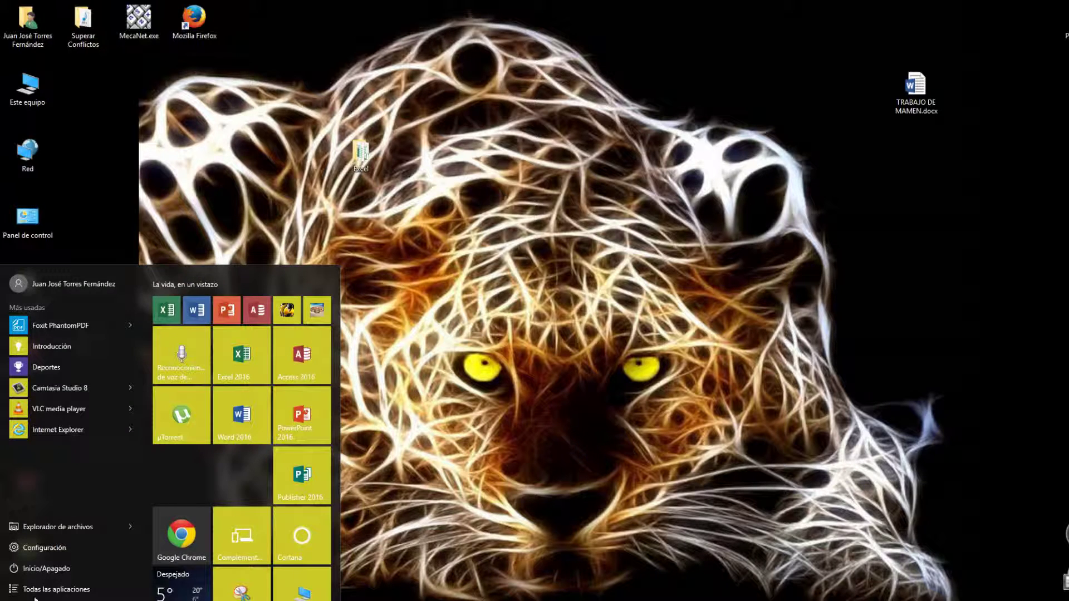
click(231, 359)
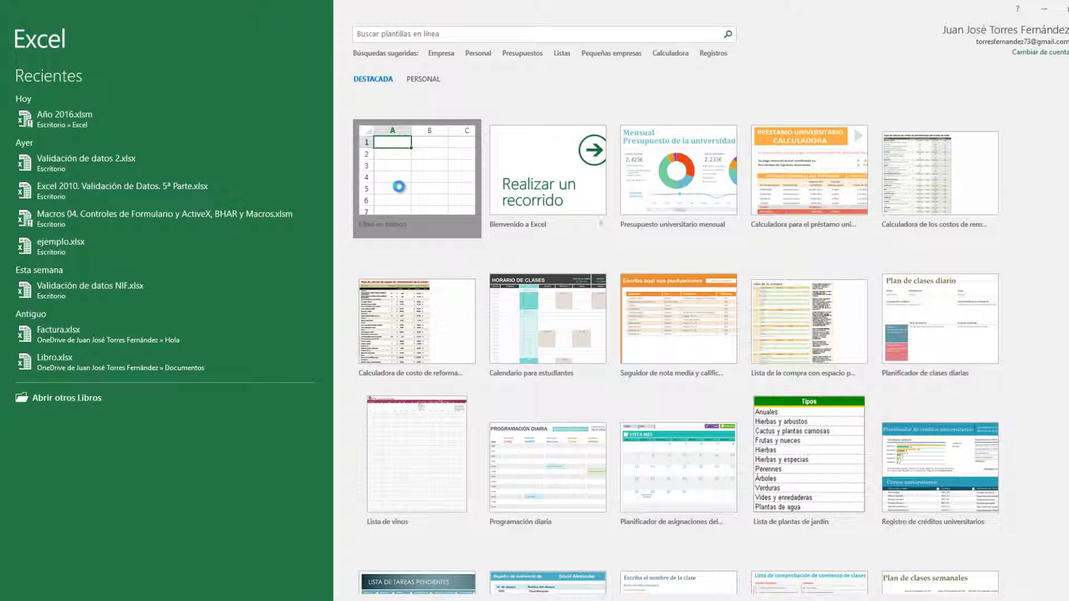
Create a blank workbook and run the Meses_año macro on Hoja1 and on a newly added sheet.
click(409, 239)
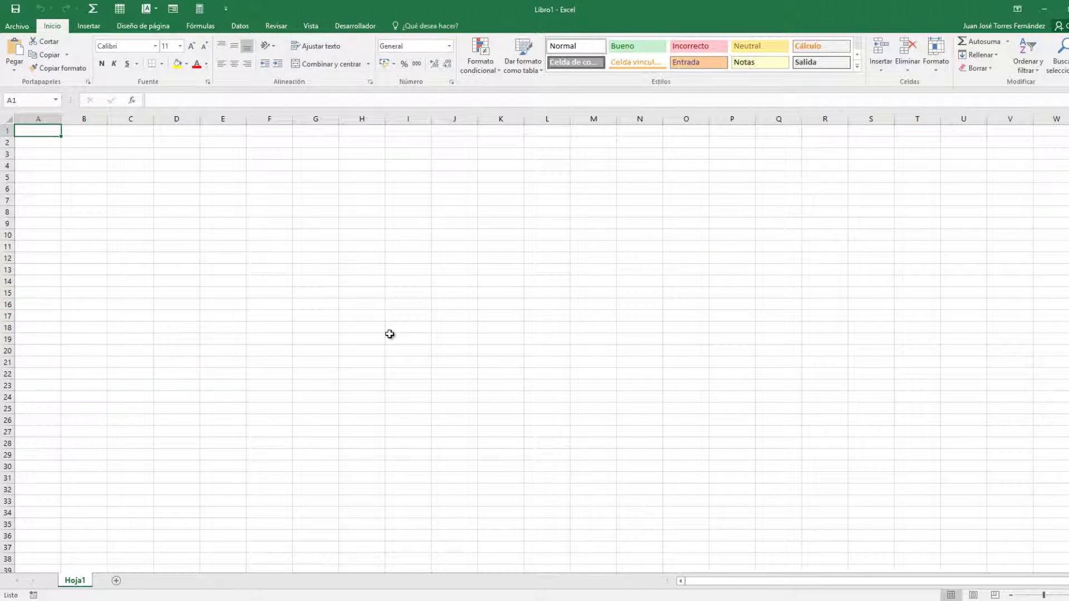
key(ctrl+m)
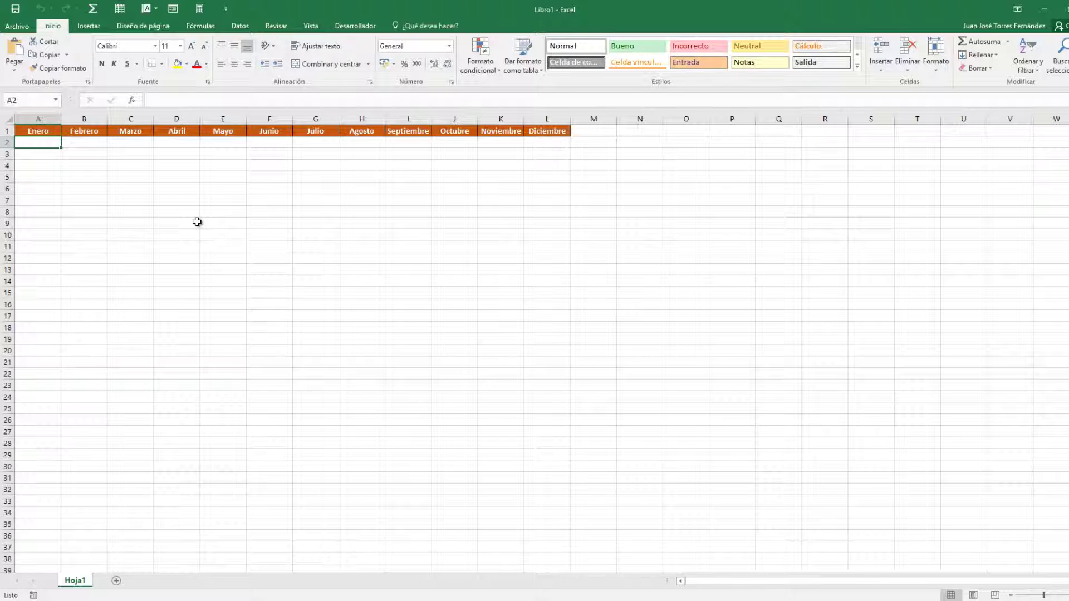
click(116, 581)
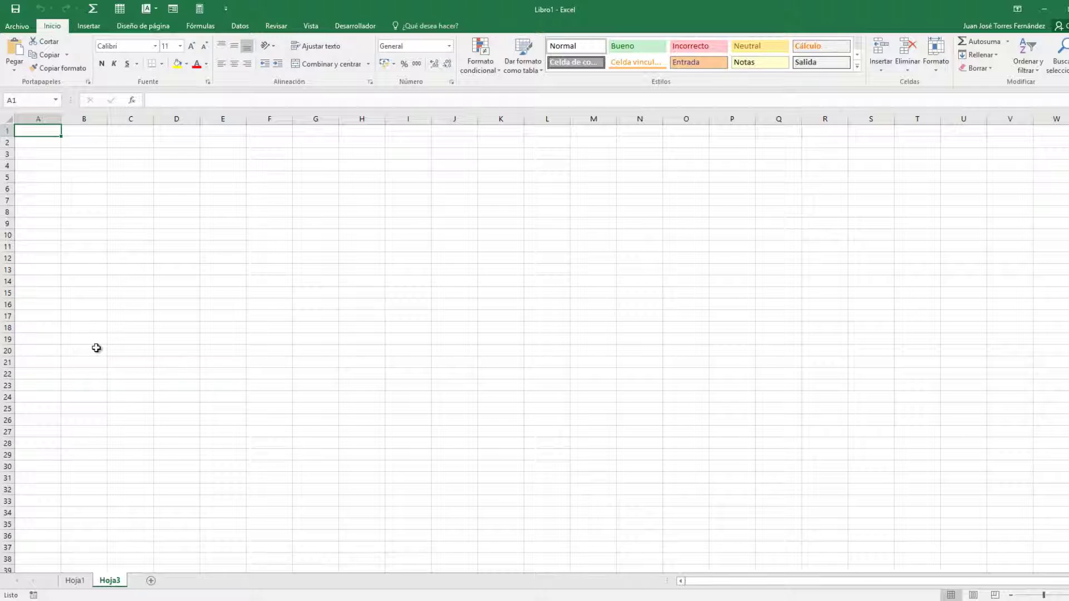
key(ctrl+m)
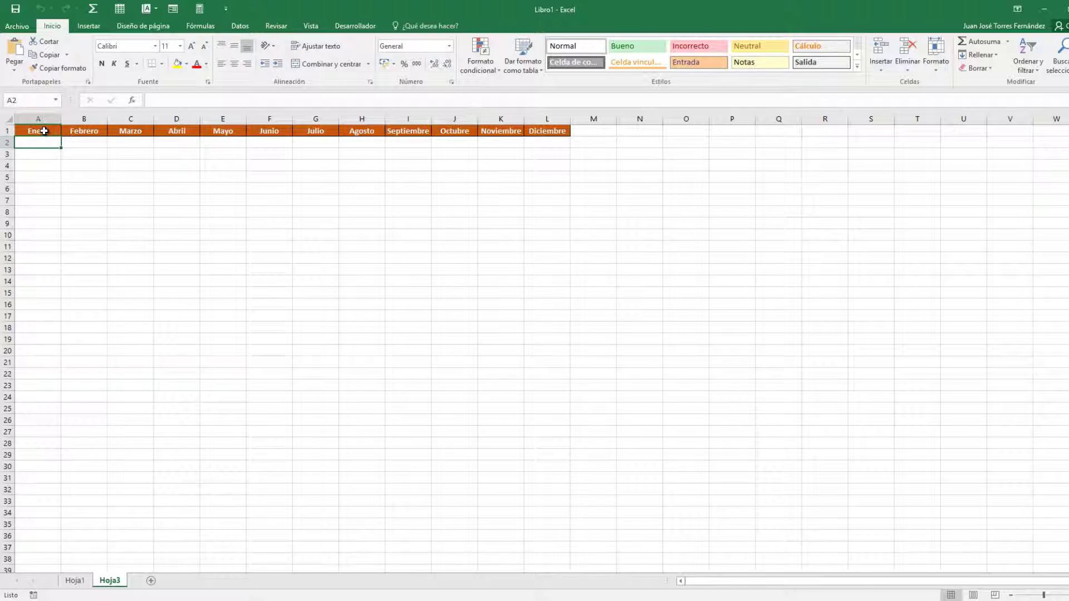
Delete row 1 with the month headings on Hoja3 and run the Meses_año macro starting from cell F9.
click(3, 131)
right_click(3, 132)
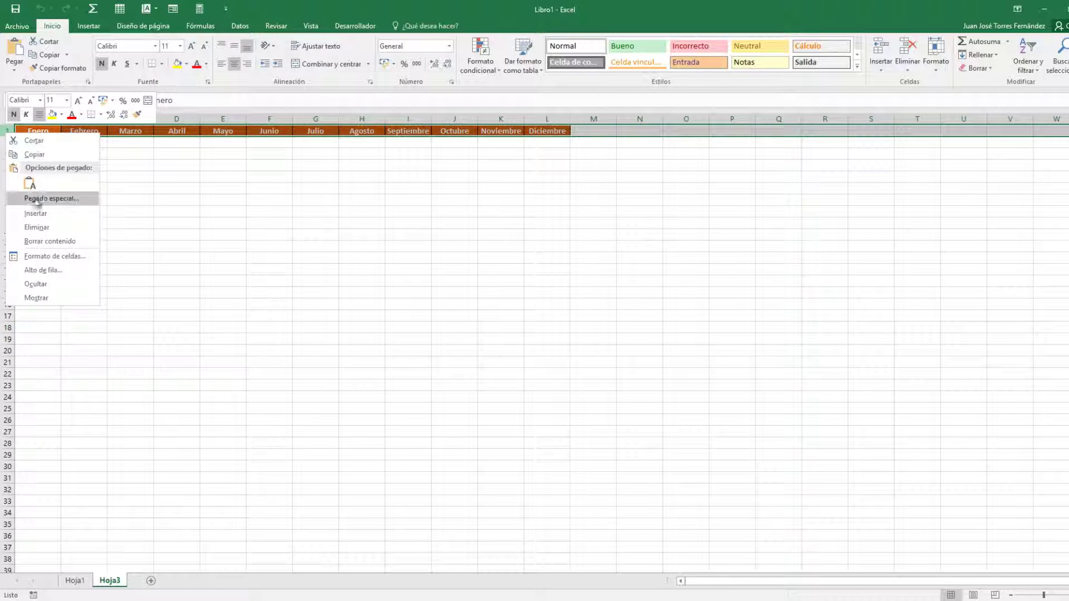
click(50, 228)
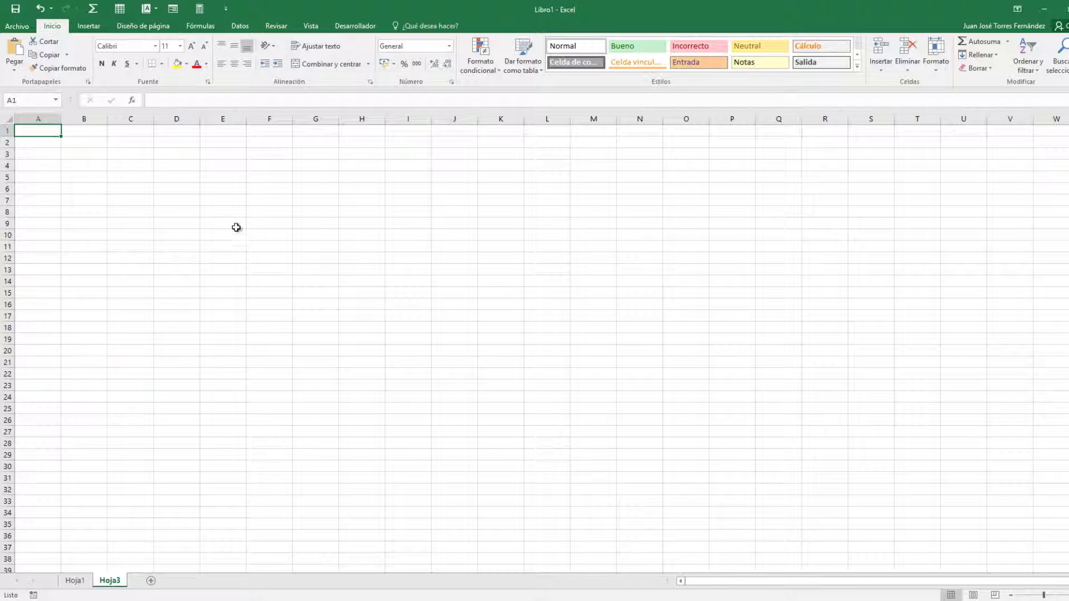
click(263, 224)
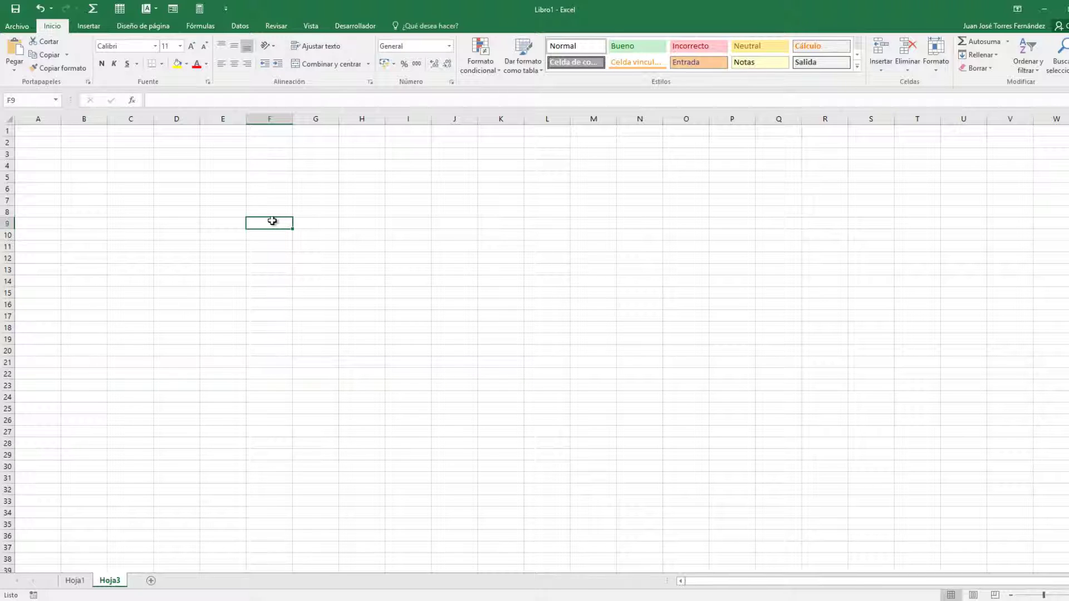
click(272, 221)
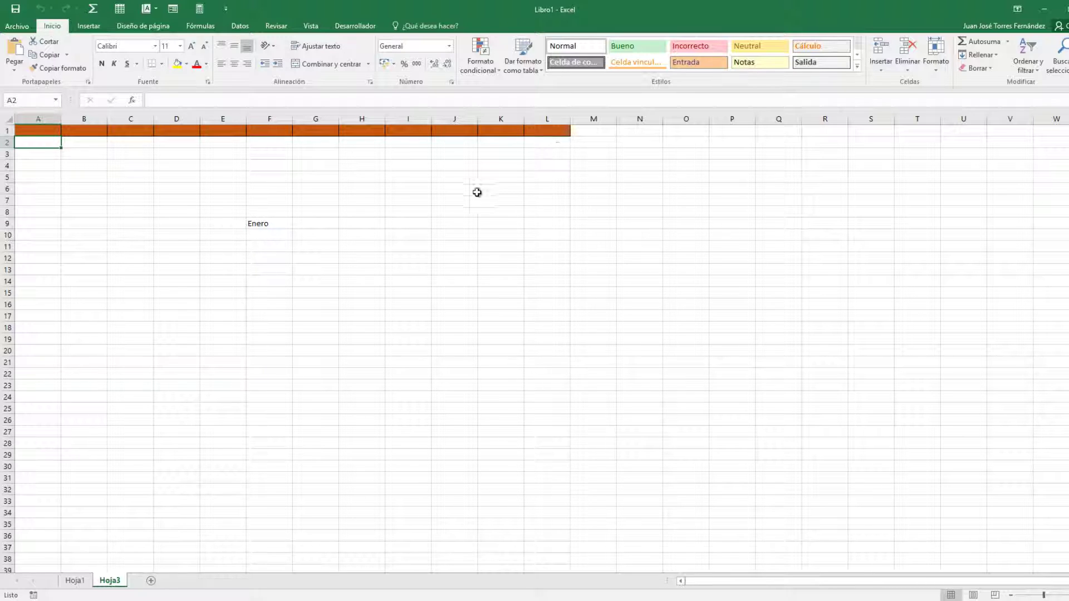
Examine where the macro placed its text and formatting on Hoja3 and compare it with the headings on Hoja1.
click(70, 167)
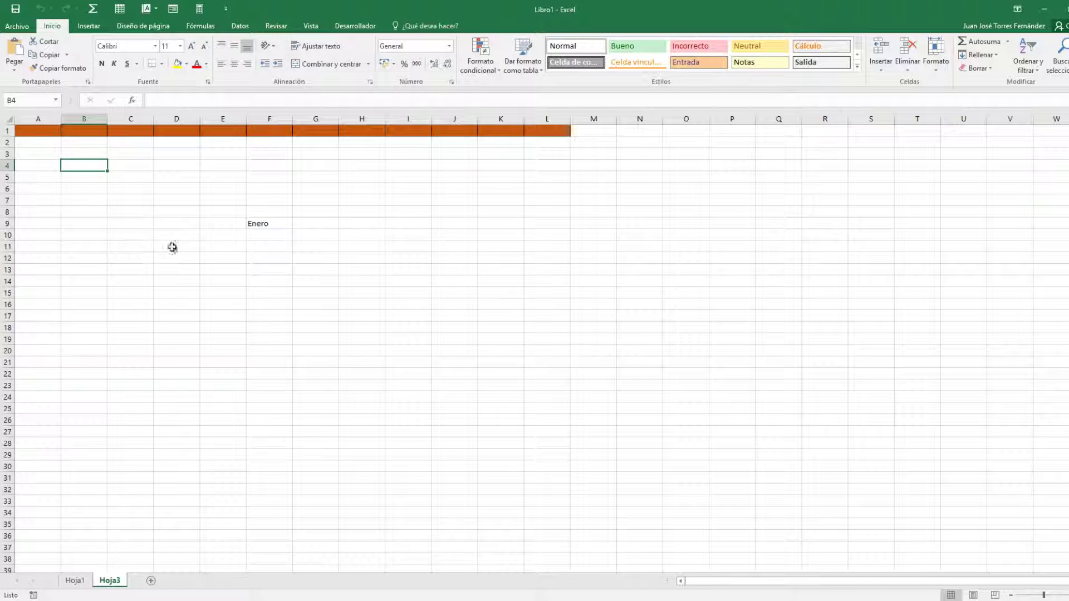
click(263, 224)
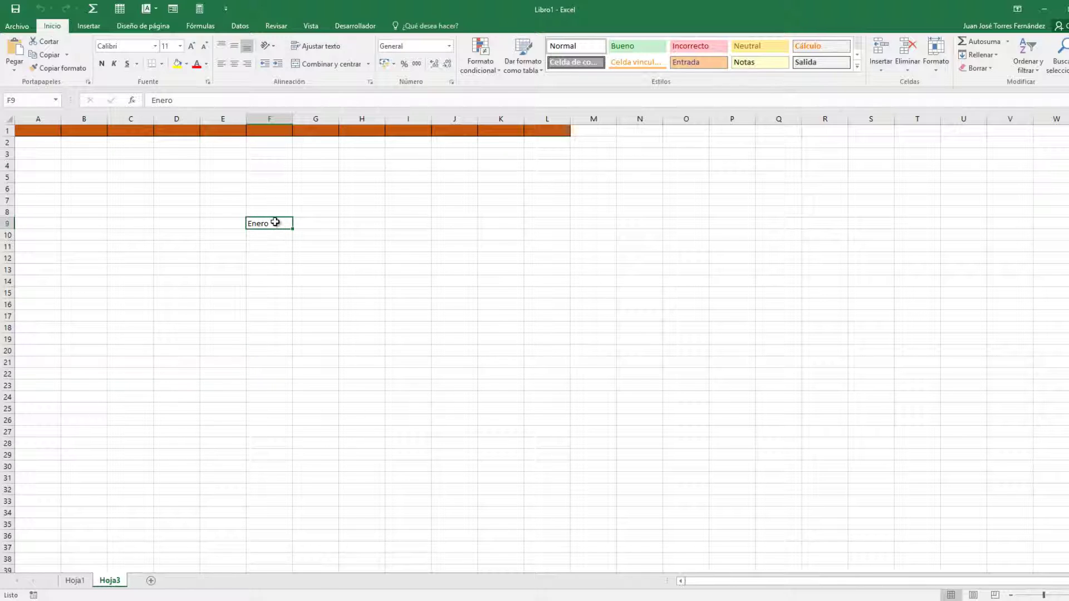
drag(26, 130, 563, 130)
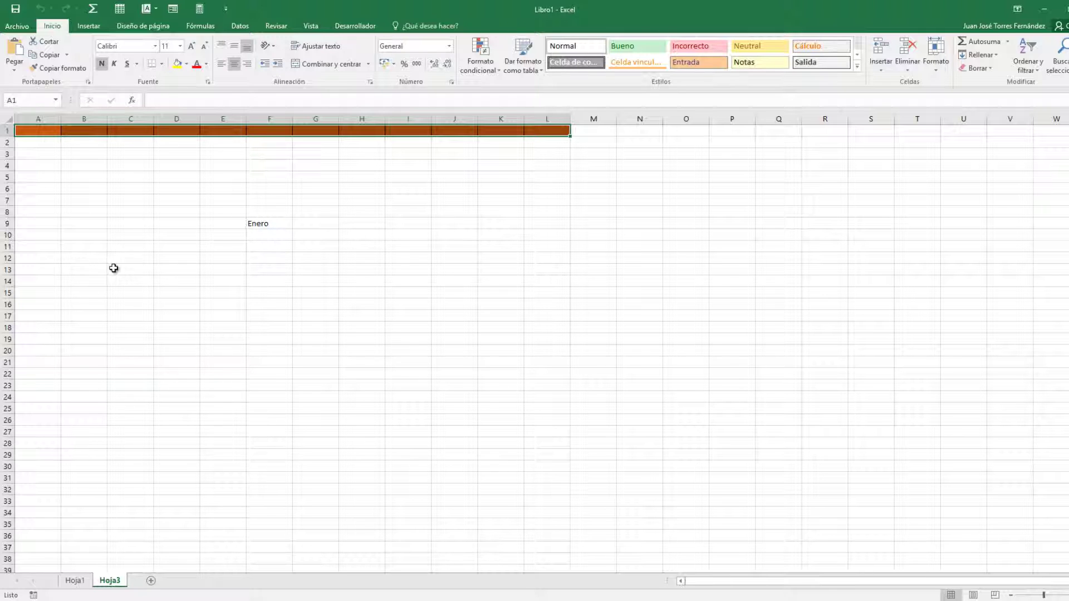
click(259, 225)
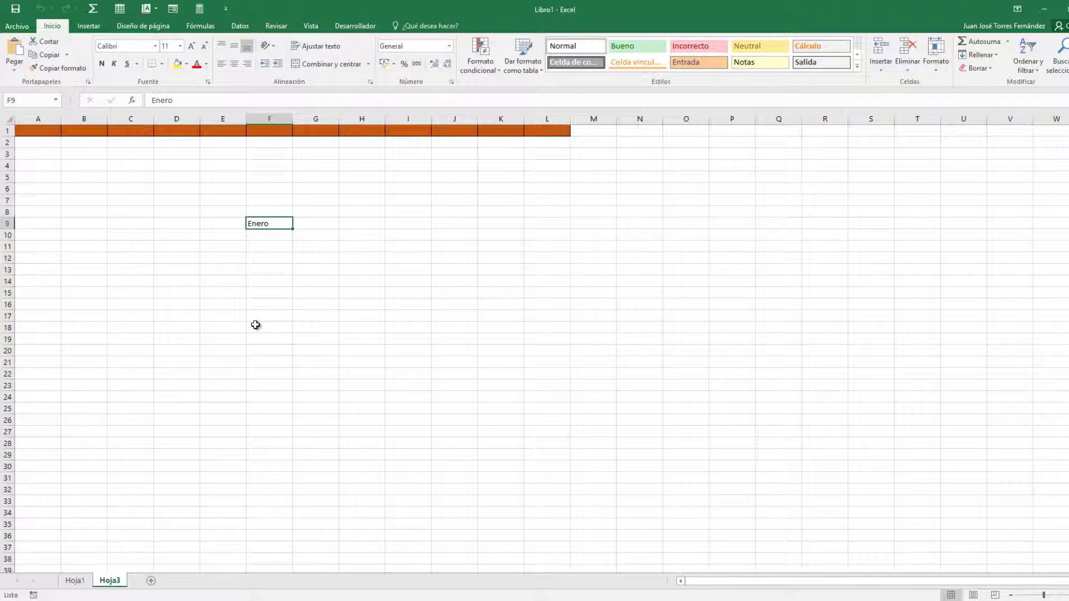
click(82, 582)
click(27, 133)
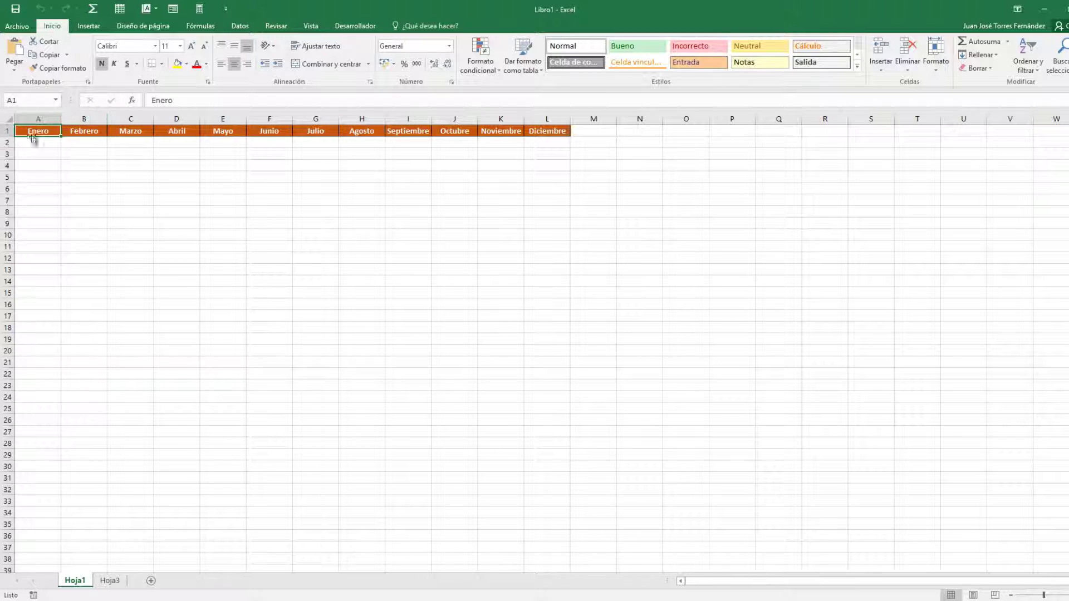
click(110, 581)
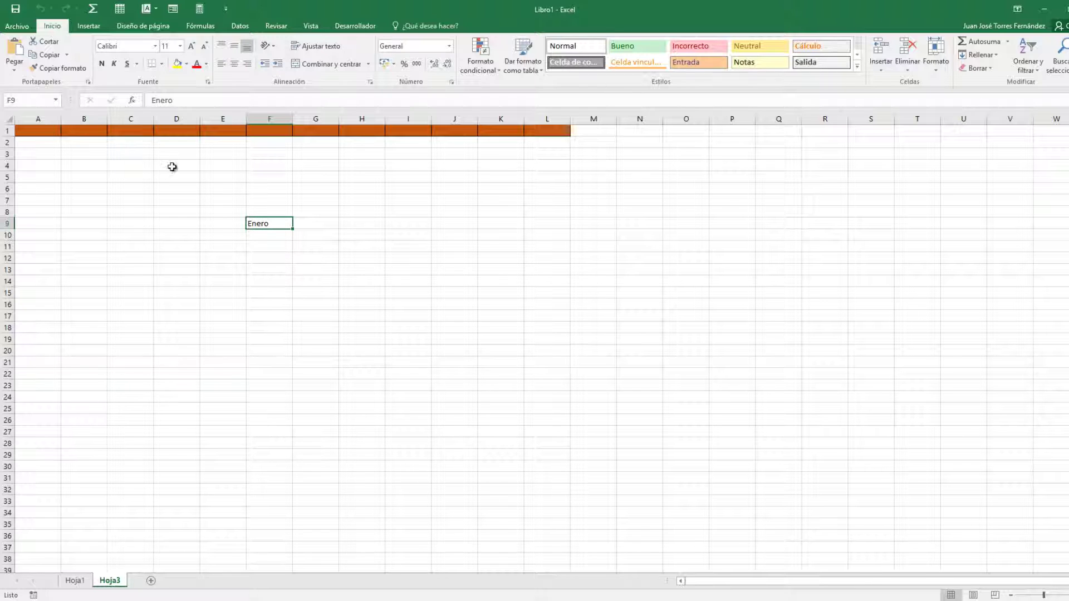
click(47, 131)
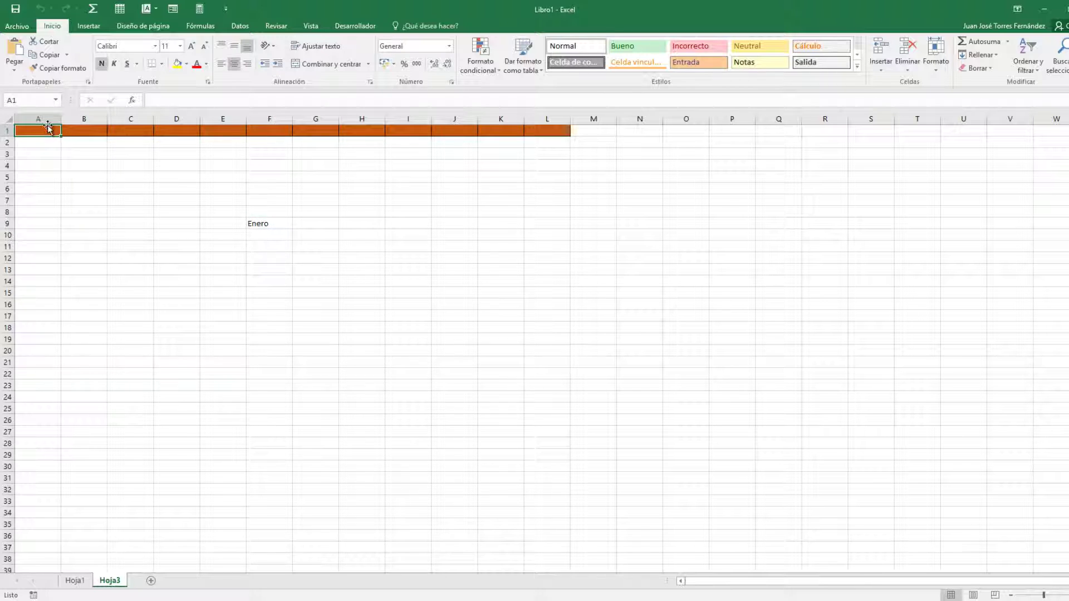
Fill the month series on Hoja3 from Enero in F9 across to P9, and close Excel without saving.
click(270, 226)
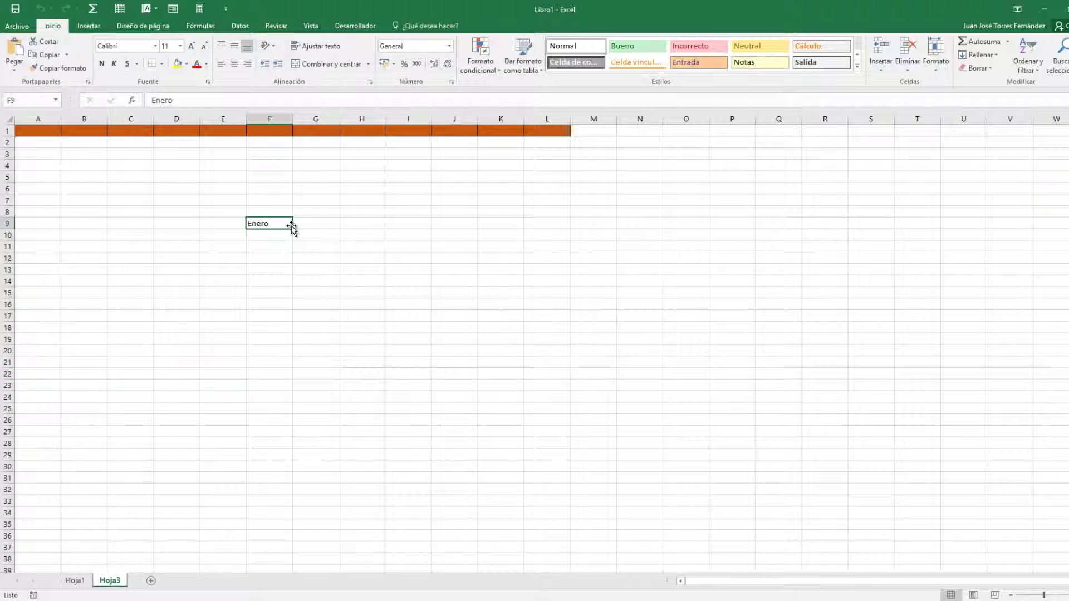
drag(293, 229, 741, 232)
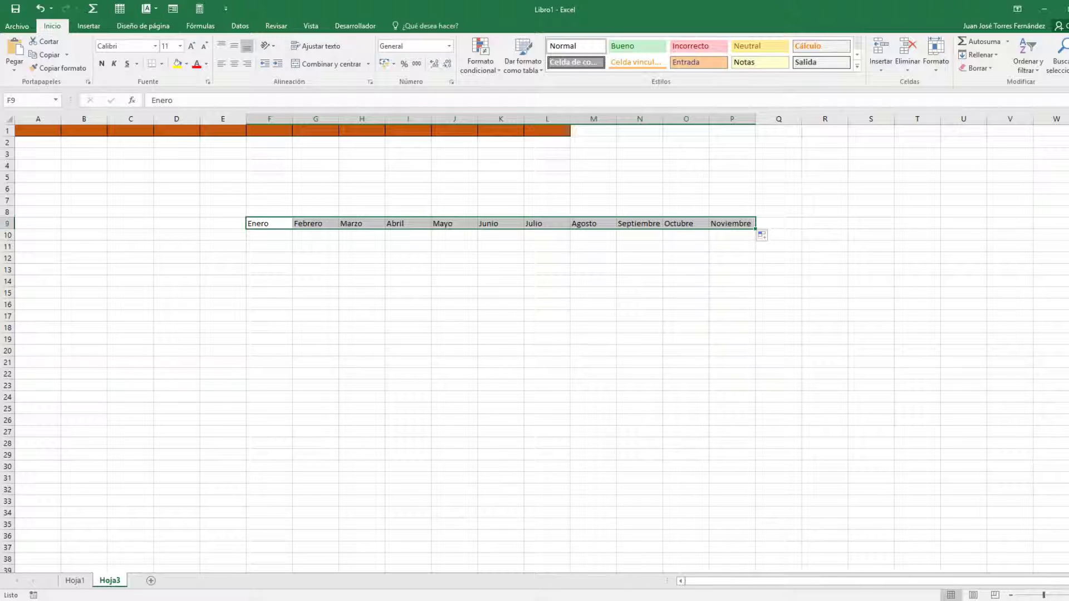
click(1068, 9)
click(559, 318)
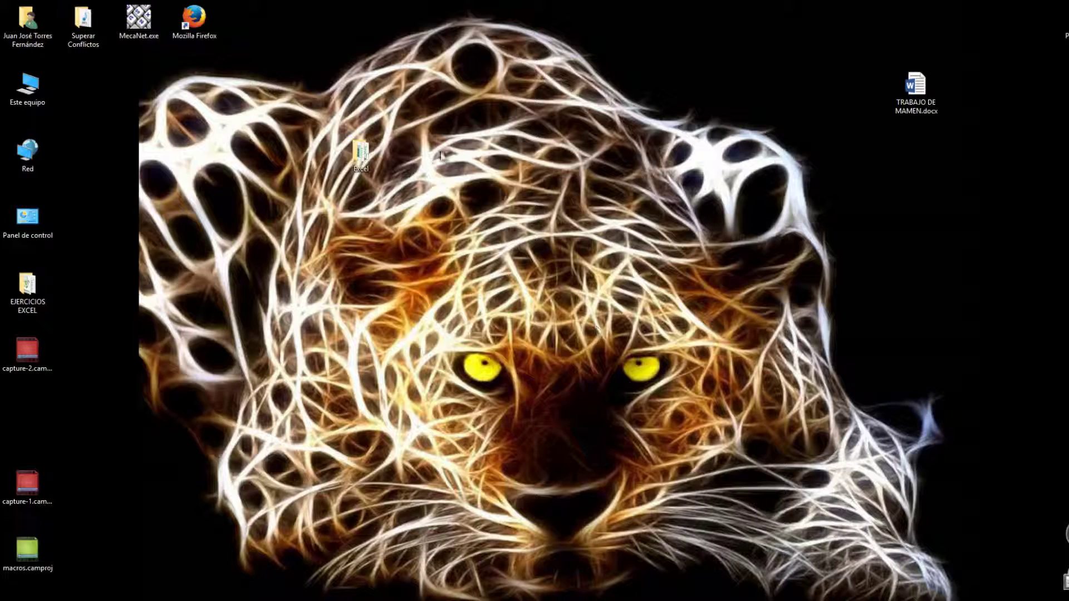
Launch Excel 2016 again with a blank workbook and show the developer commands.
click(16, 600)
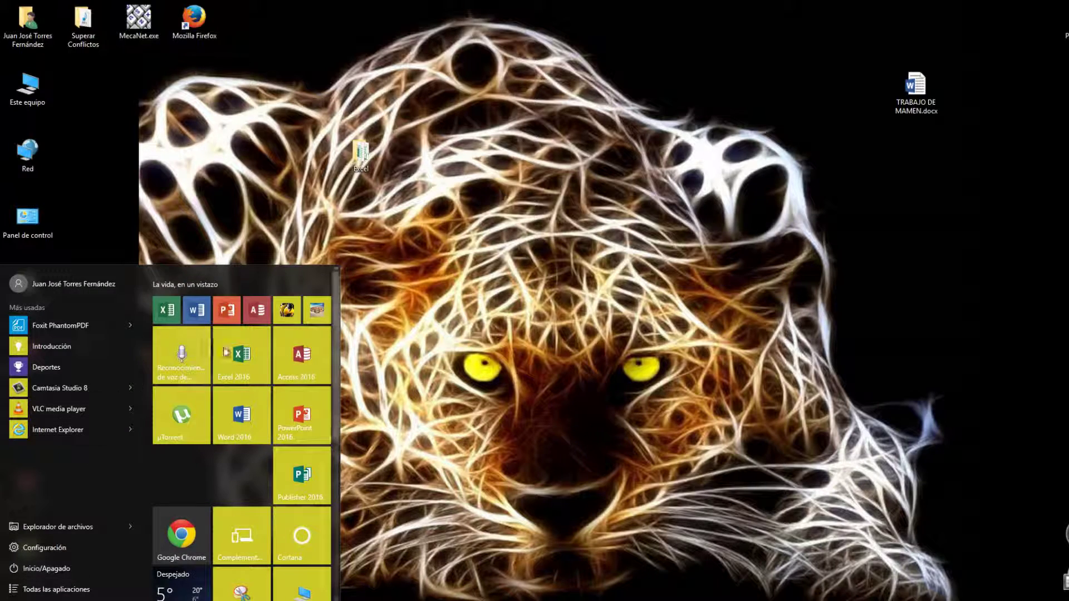
click(258, 350)
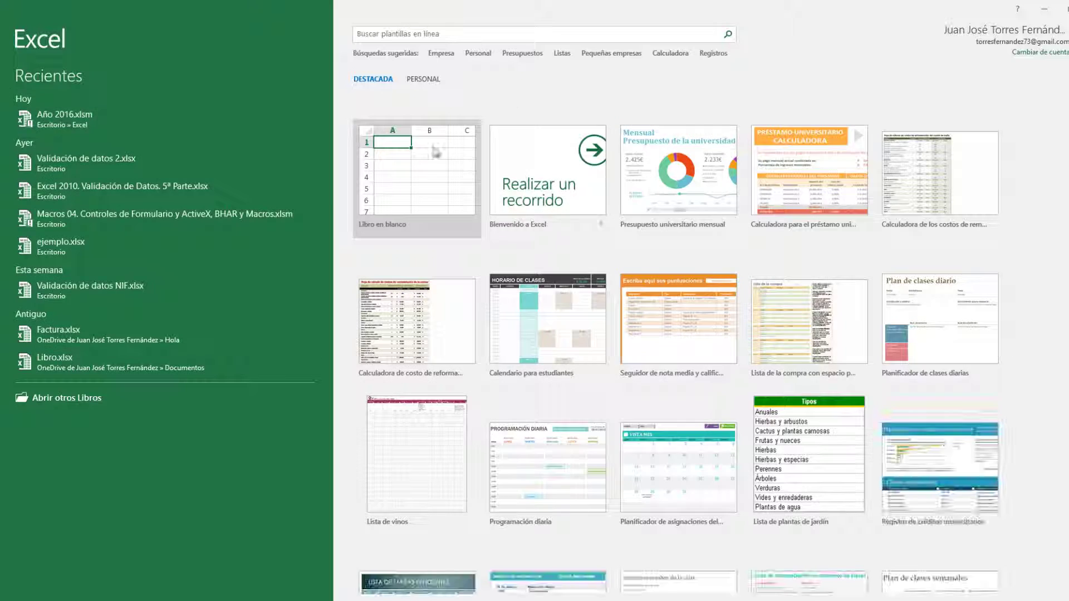
click(418, 167)
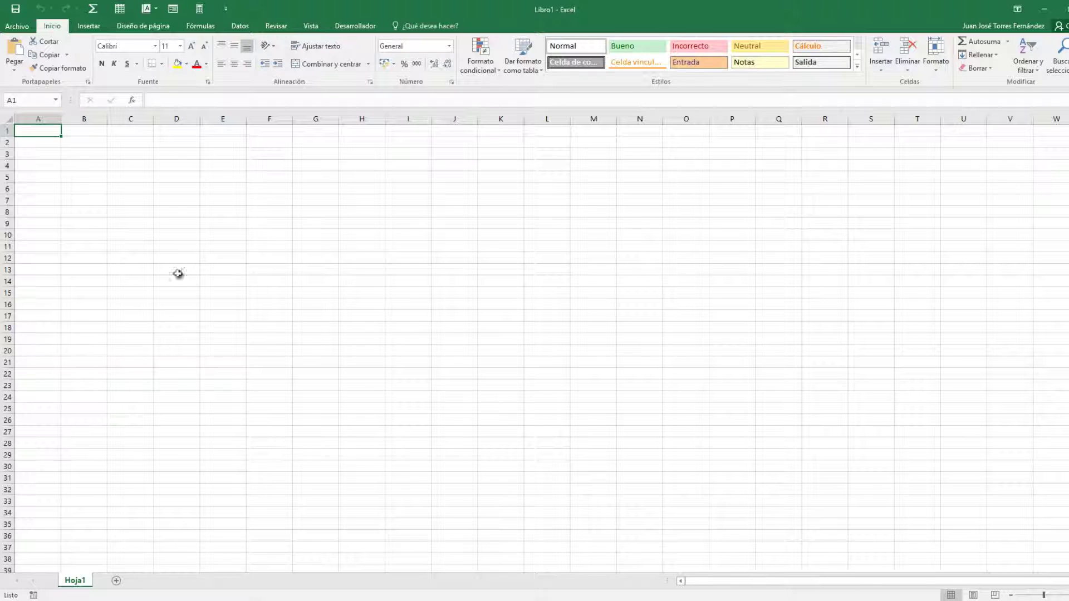
click(371, 27)
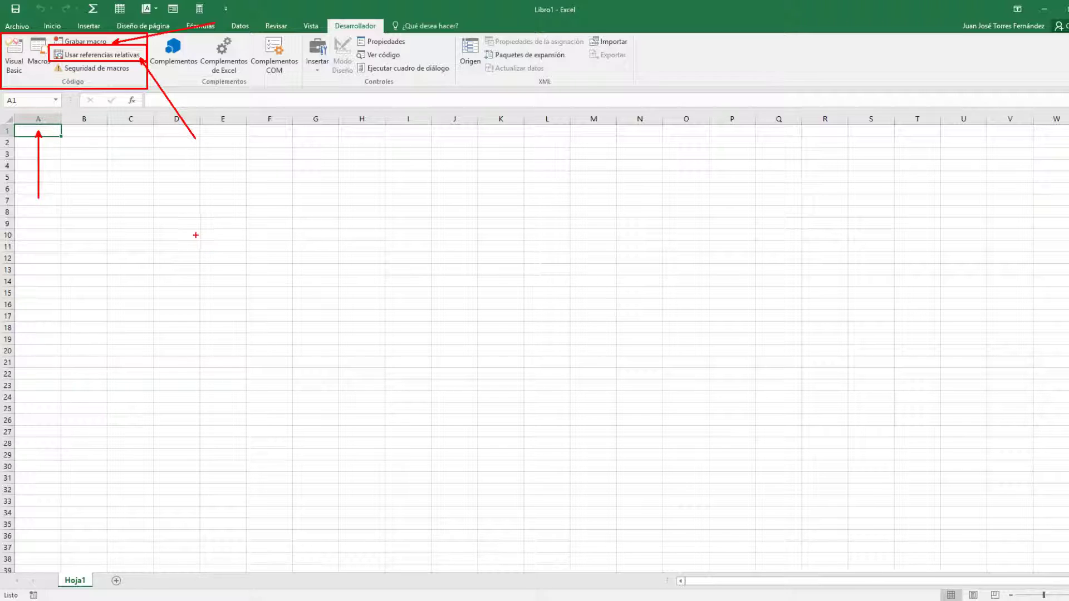
drag(199, 240, 239, 252)
drag(239, 252, 248, 251)
drag(93, 58, 92, 207)
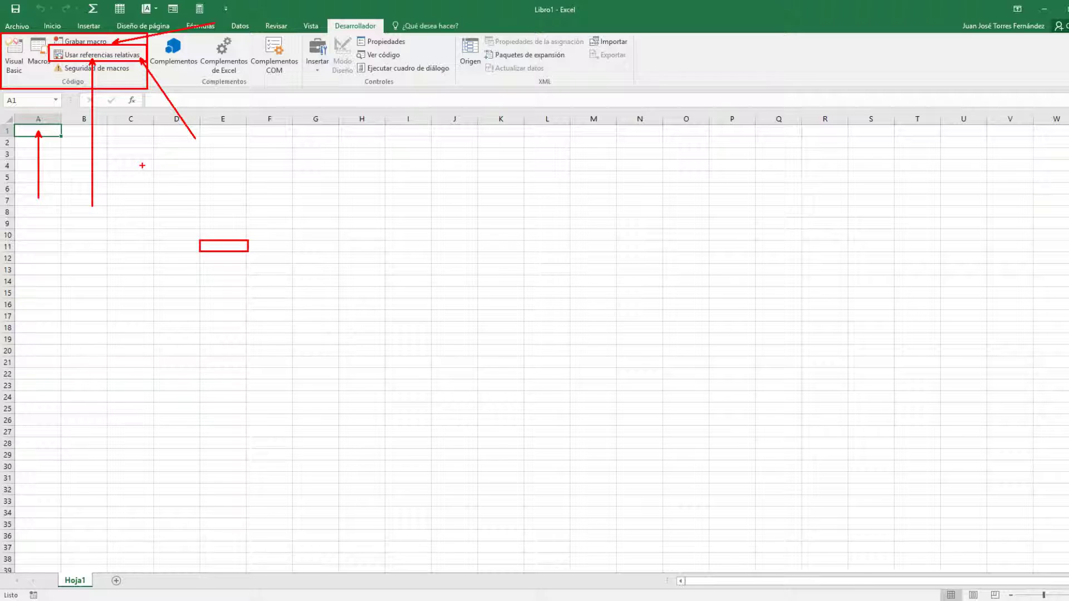
key(Escape)
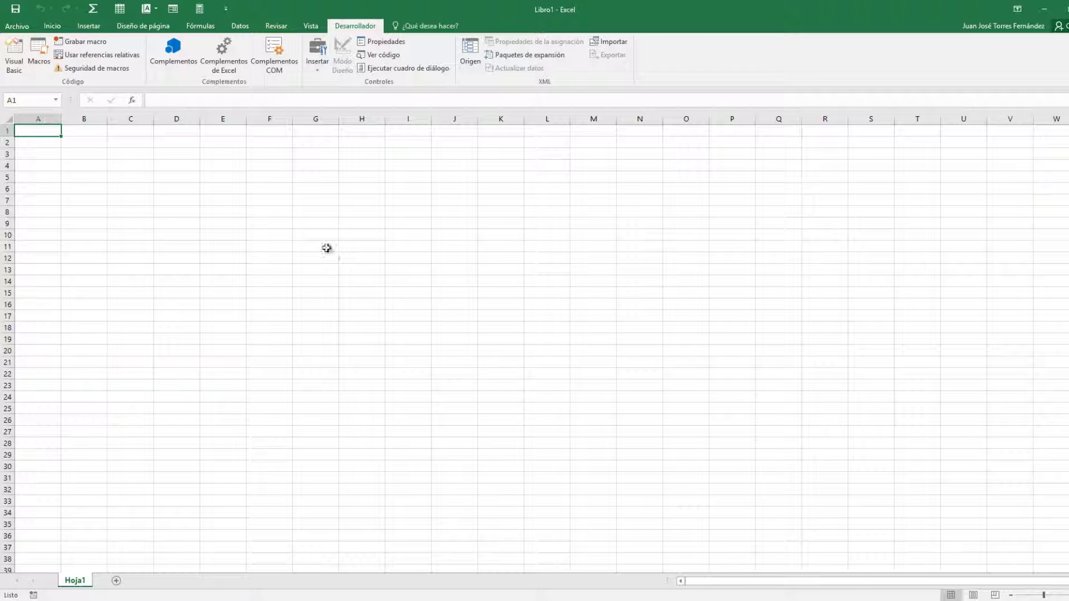
Turn on relative references and start recording a macro named Meses_año_relativa stored in Este libro.
click(95, 55)
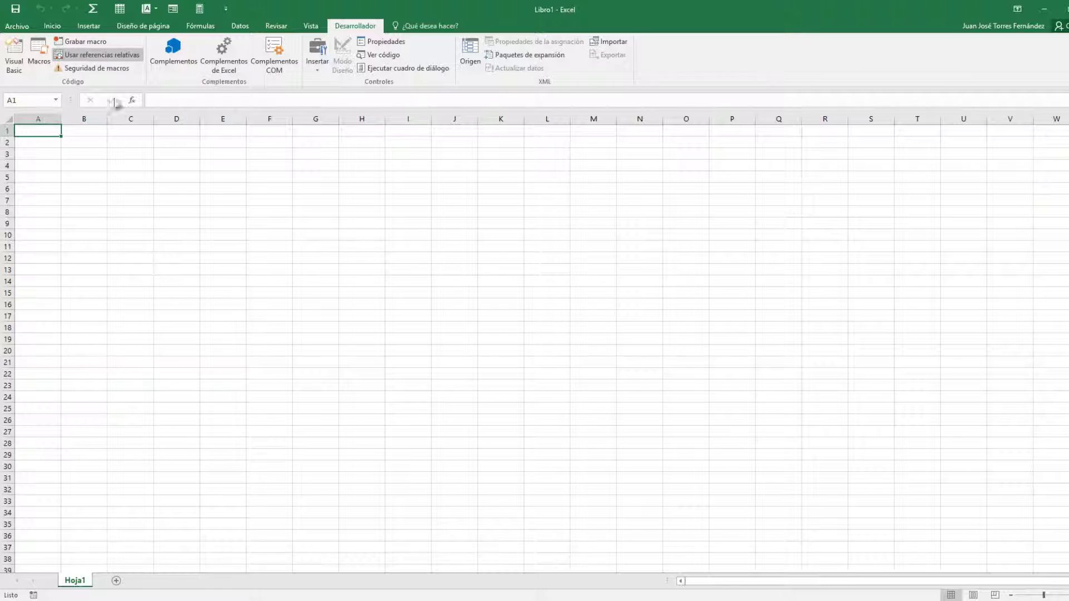
click(112, 55)
click(82, 42)
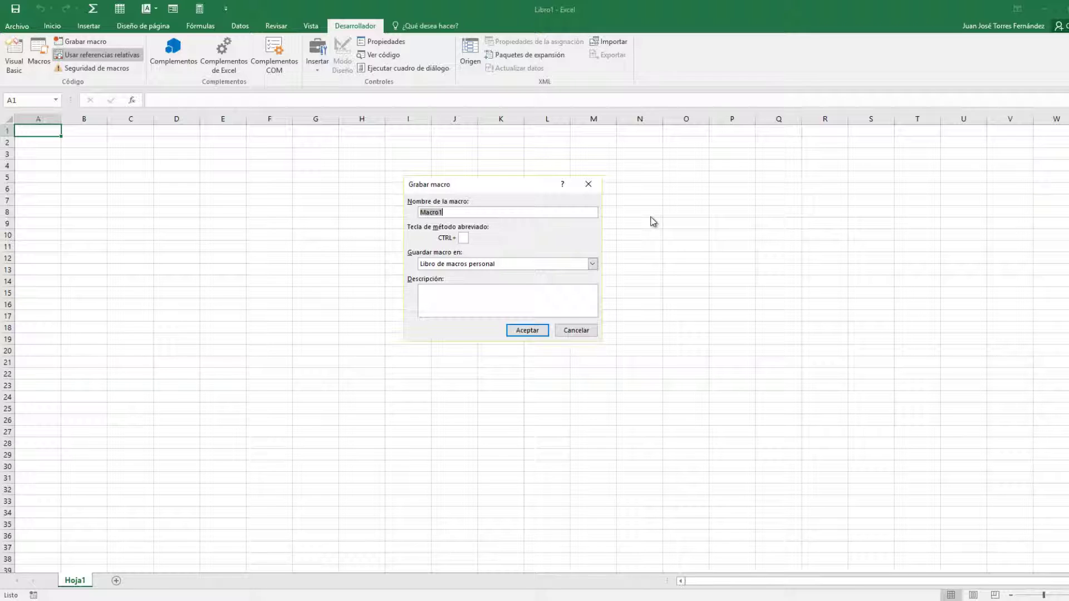
text(Me)
key(BackSpace)
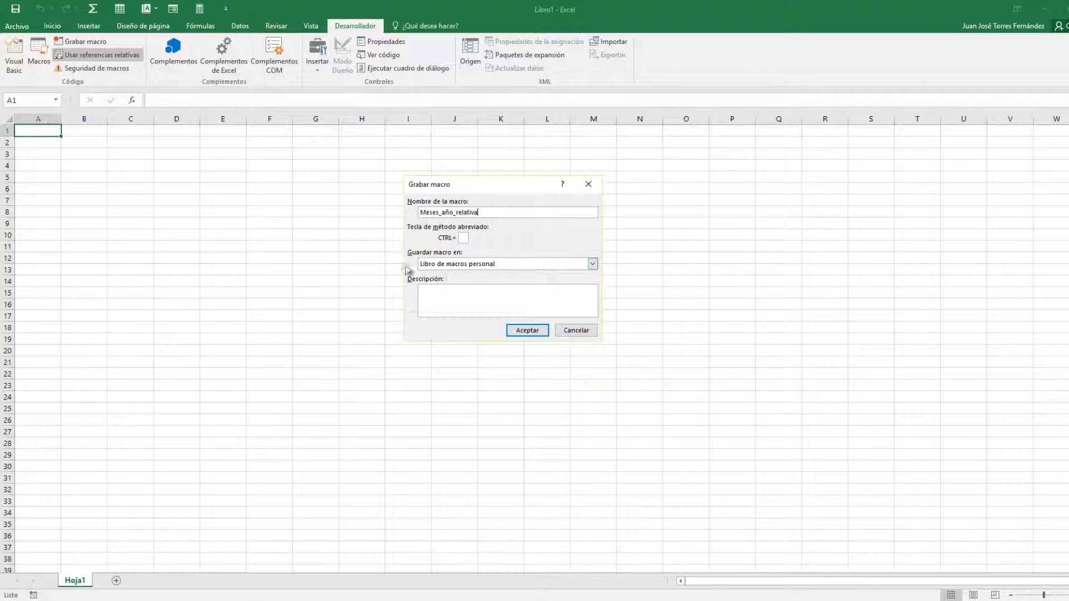
click(594, 263)
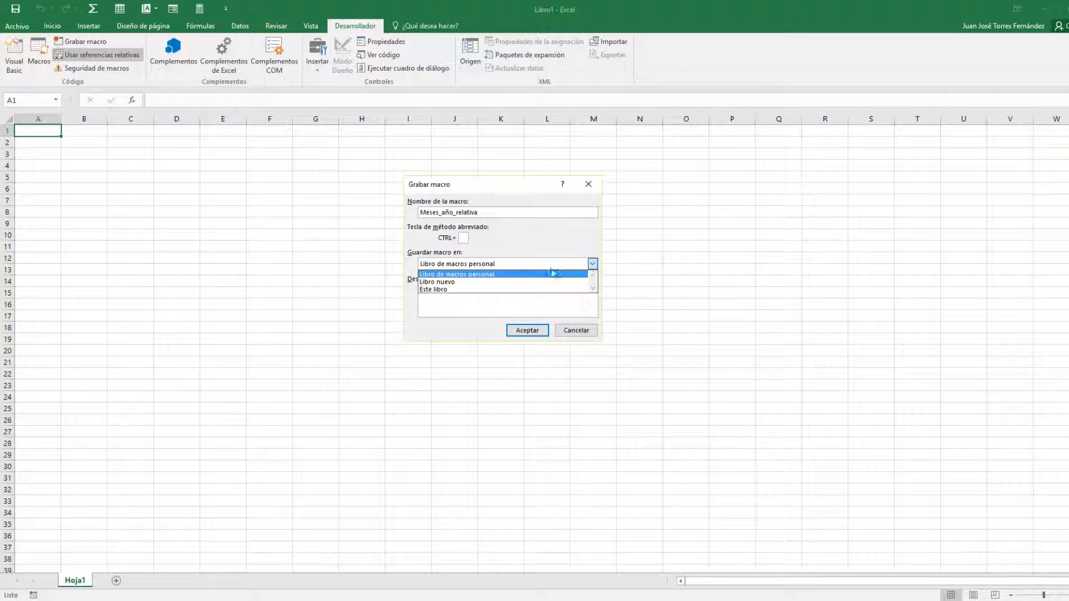
click(454, 289)
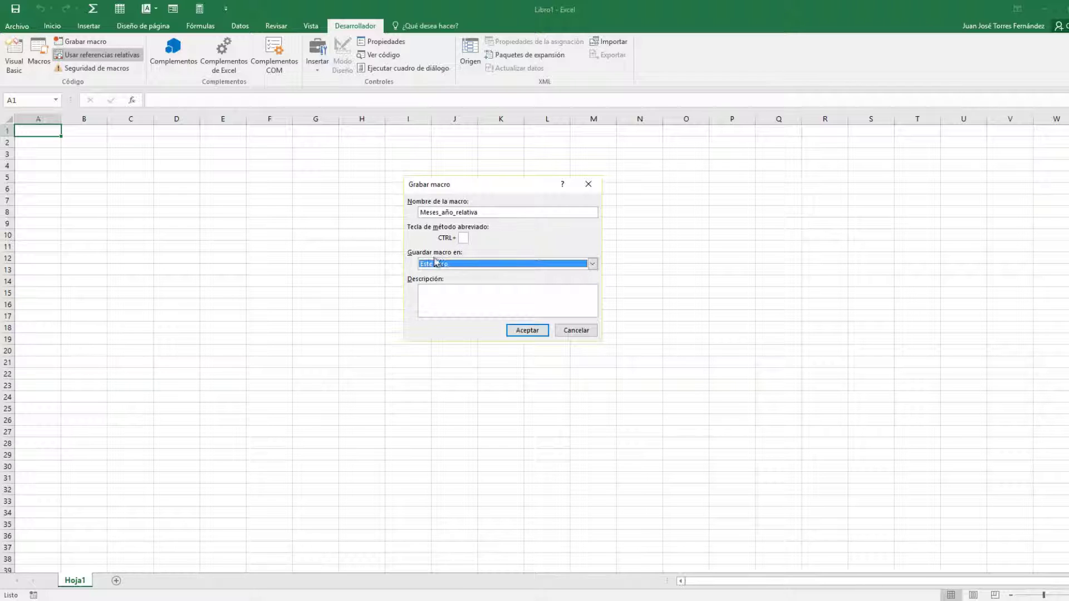
click(532, 332)
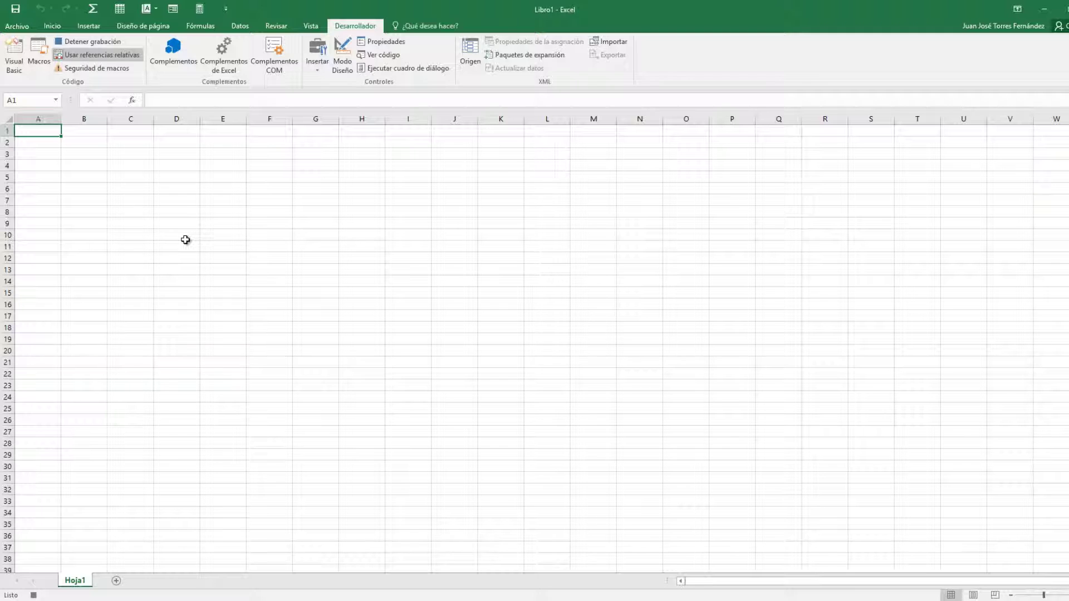
Enter Enero in A1 and fill the month series across to Diciembre in L1.
text(Ene)
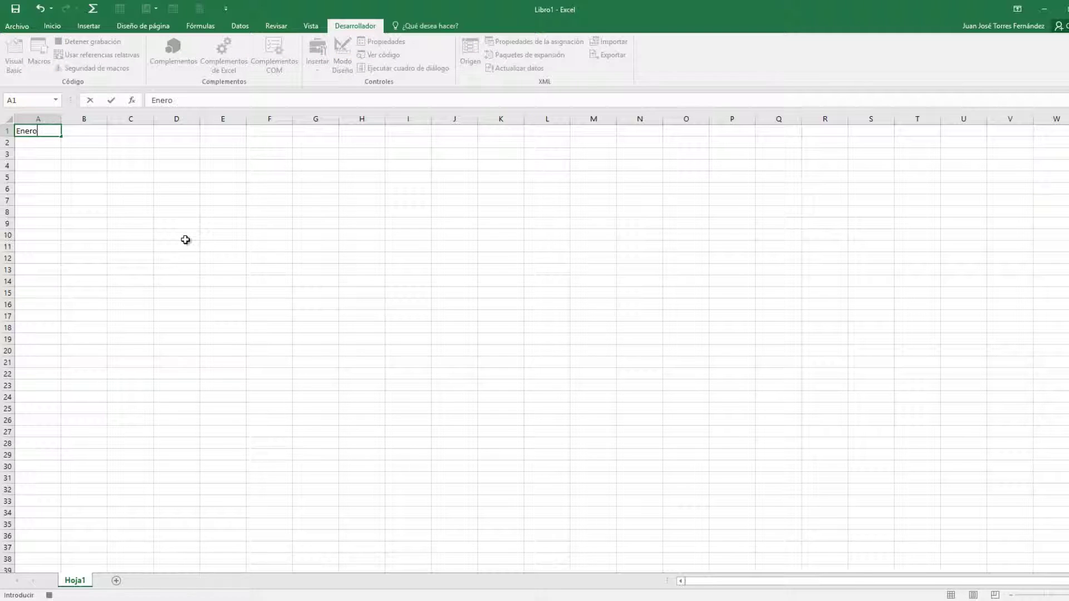
text(ro)
drag(61, 137, 566, 139)
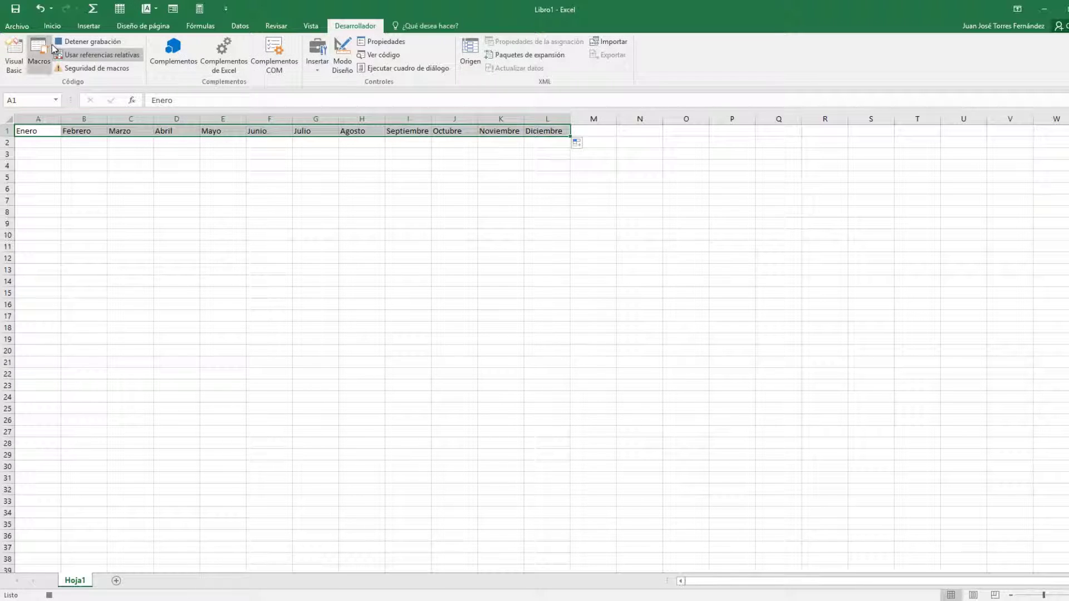
Center and bold the month headings in A1:L1.
click(52, 26)
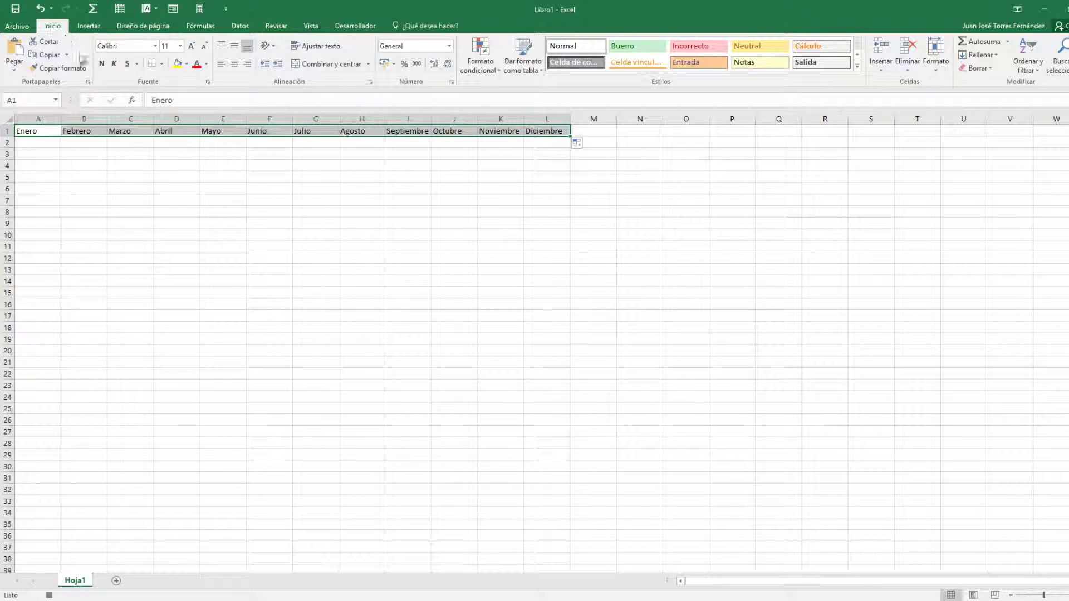
click(235, 64)
click(102, 64)
Color the month headings with a dark orange fill and white text, and apply all borders.
click(186, 63)
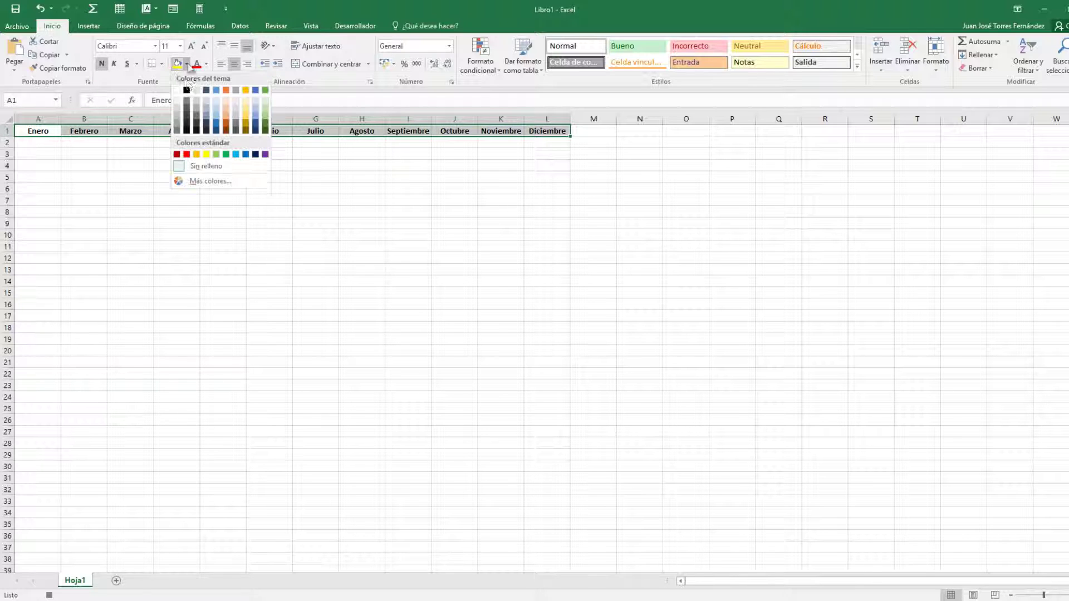
click(229, 123)
click(211, 64)
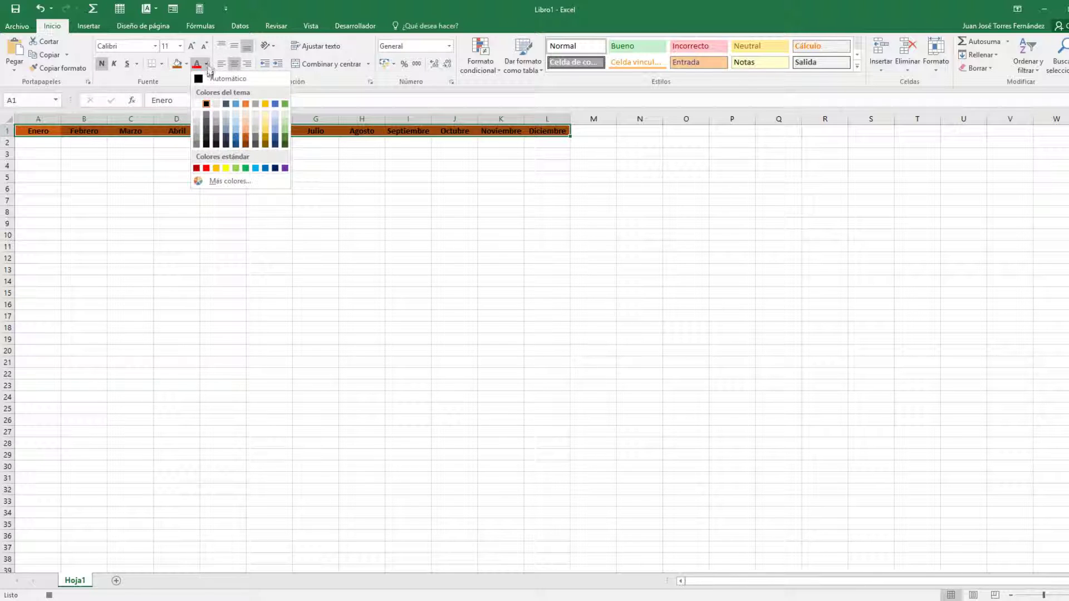
click(197, 104)
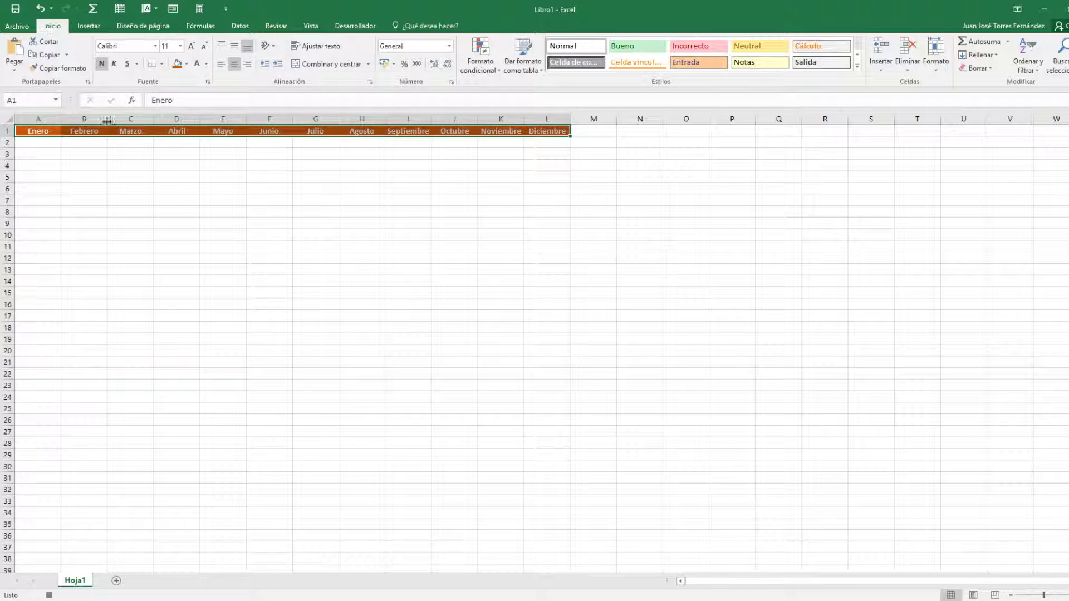
click(161, 63)
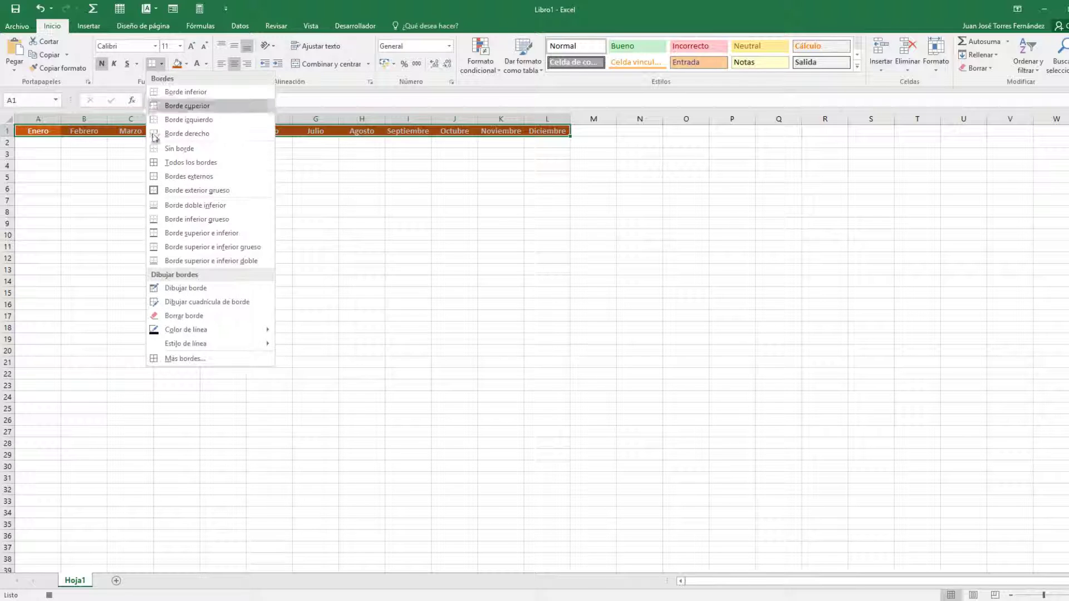
click(170, 162)
Select cell A2 below Enero and stop recording the macro.
click(39, 145)
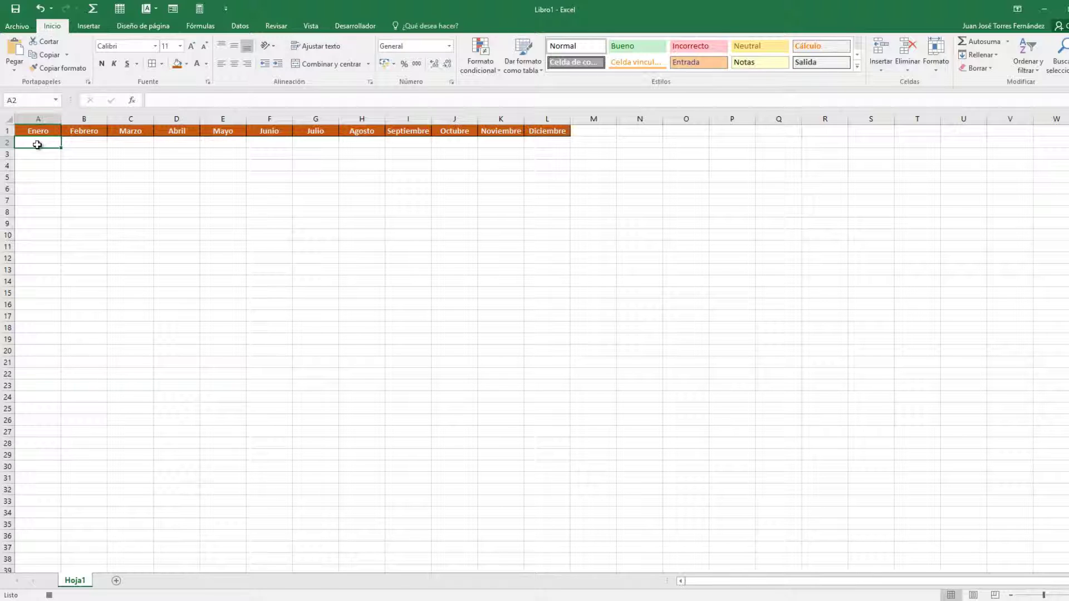
click(353, 29)
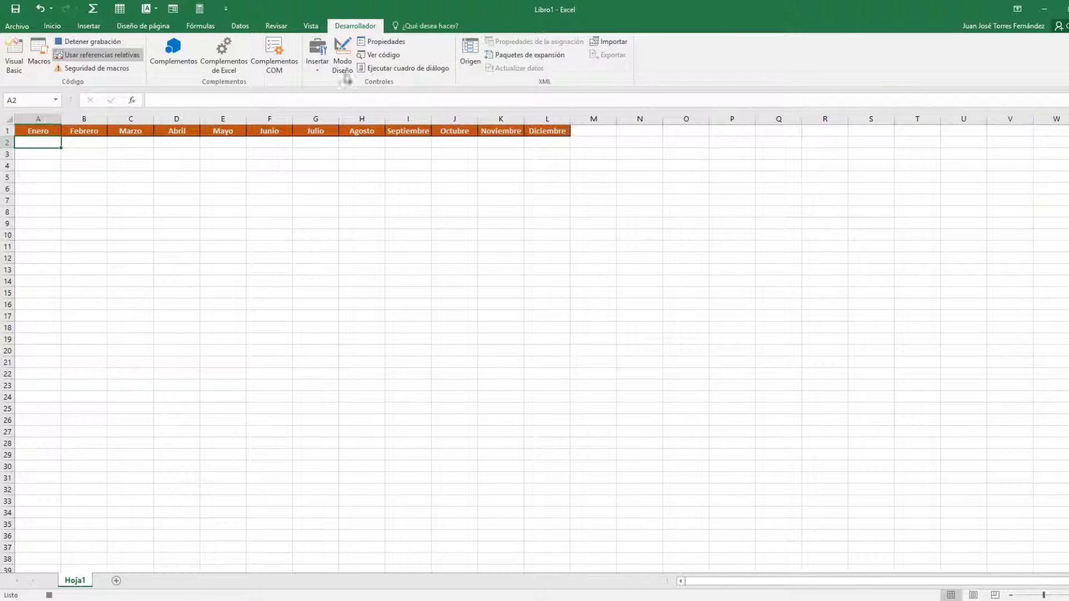
click(86, 42)
Add a new worksheet after Hoja1 and open the list of available macros.
click(116, 581)
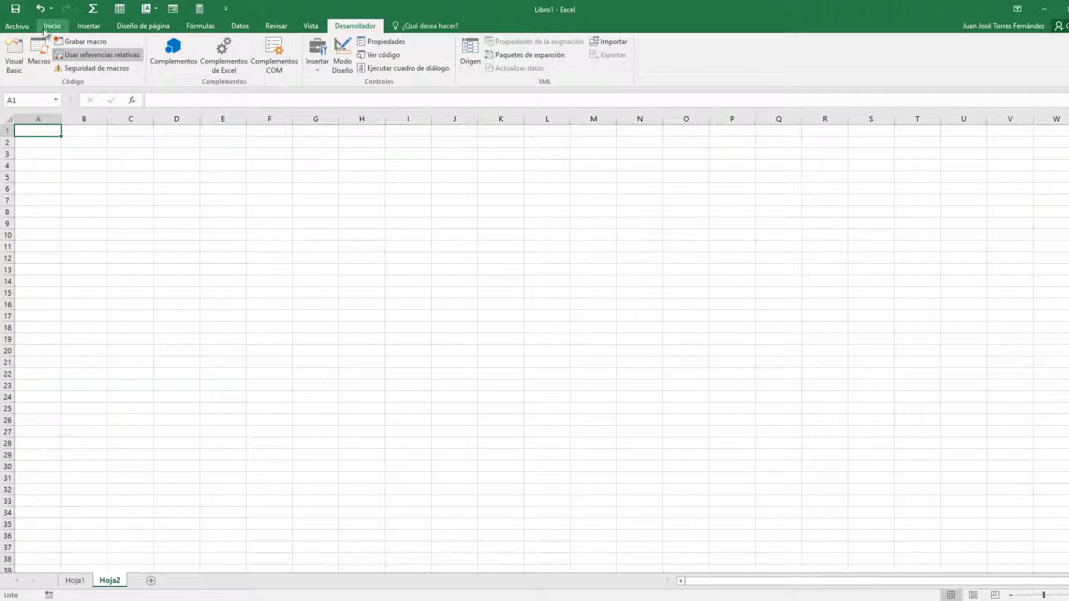
click(39, 53)
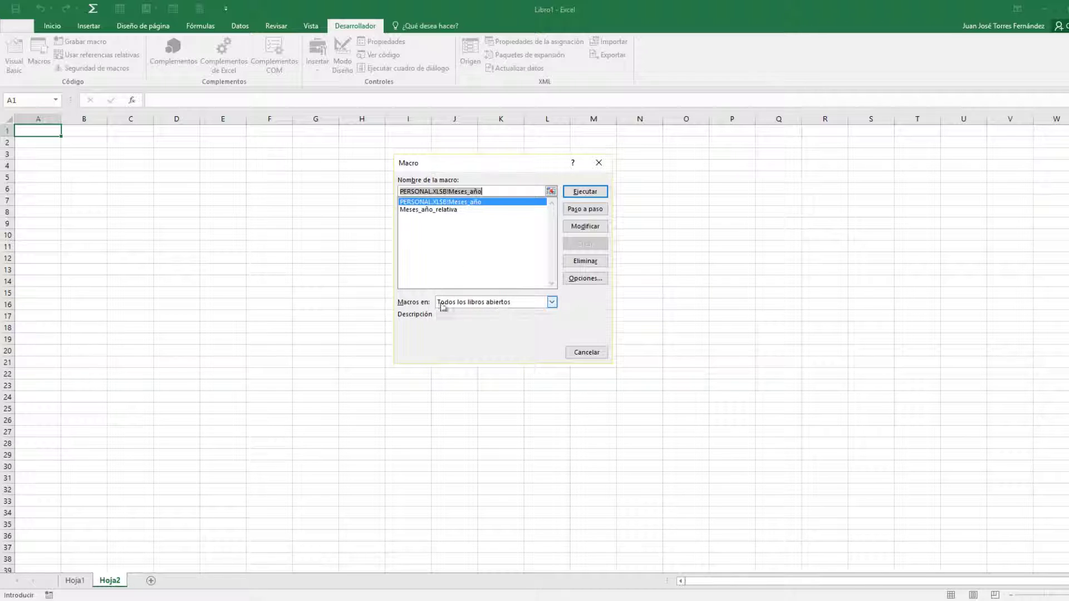
Check which macros are stored in Este libro and in PERSONAL.XLSB, and list those of Todos los libros abiertos again.
click(552, 303)
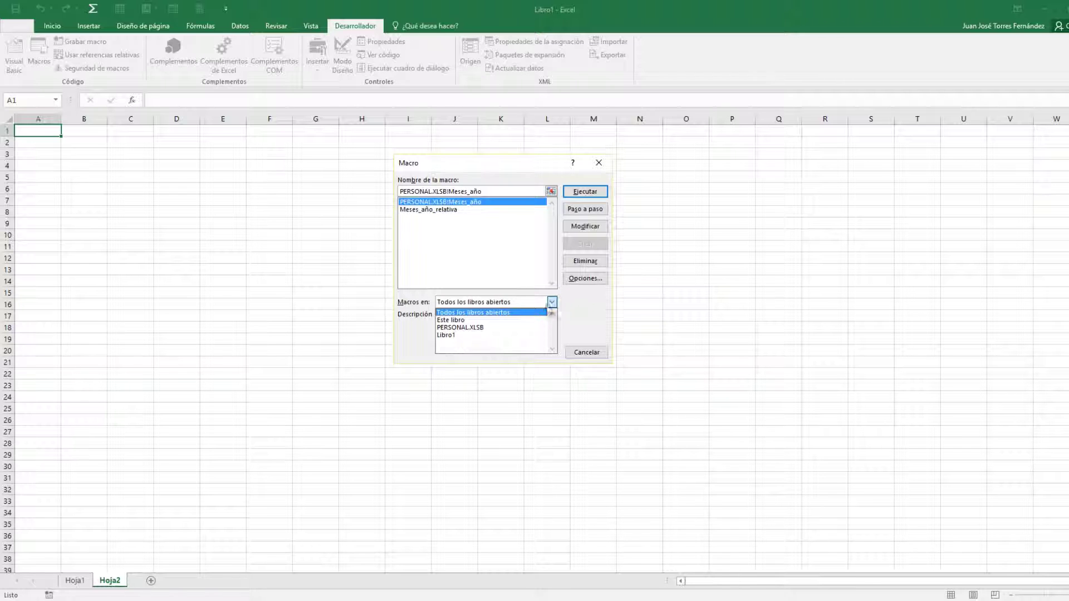
click(482, 322)
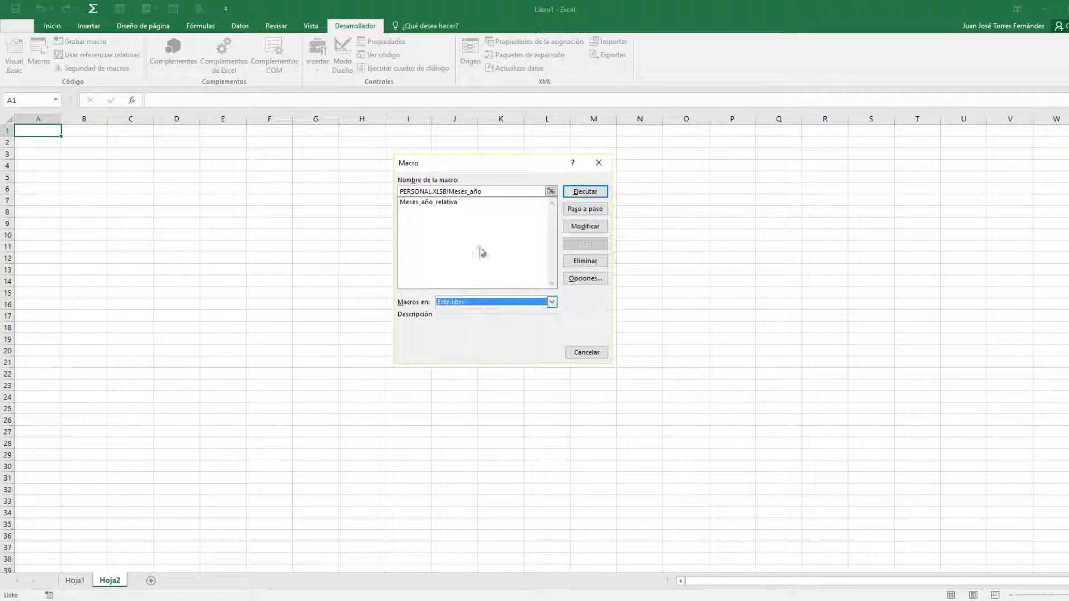
click(552, 302)
click(483, 327)
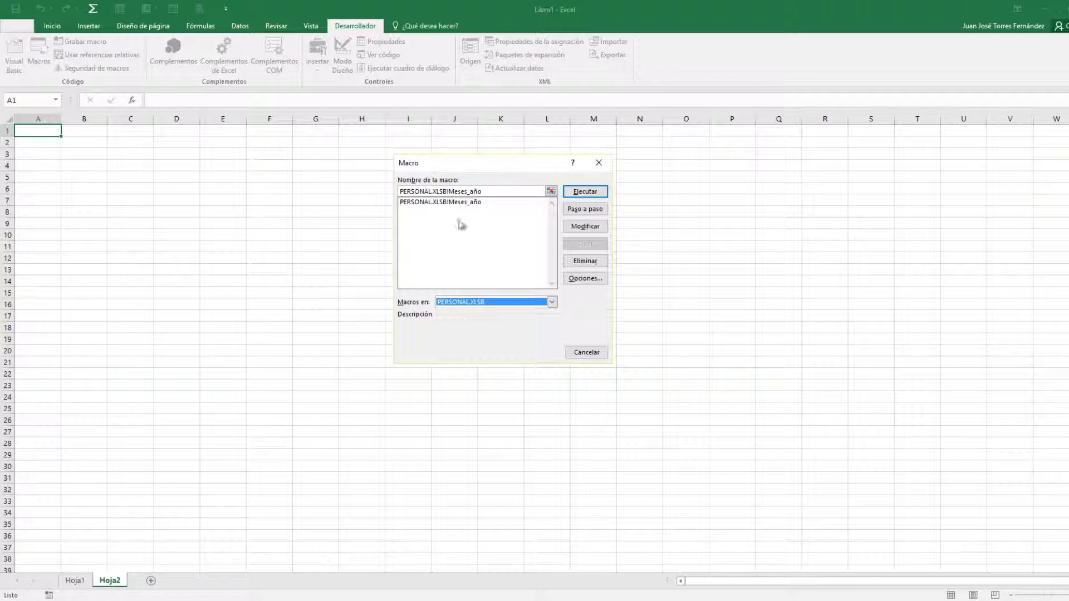
click(552, 302)
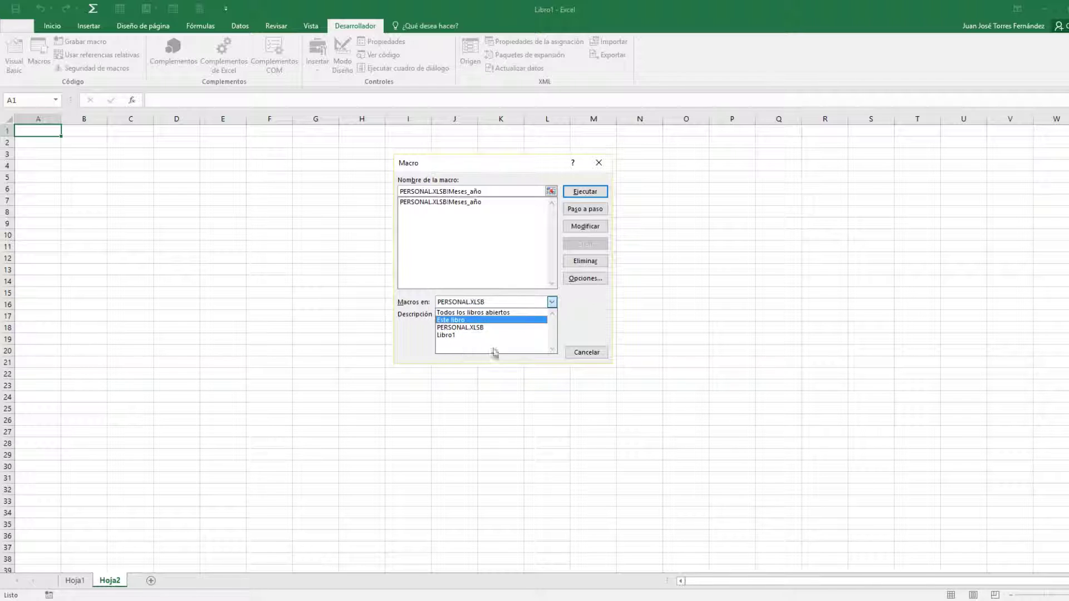
click(482, 312)
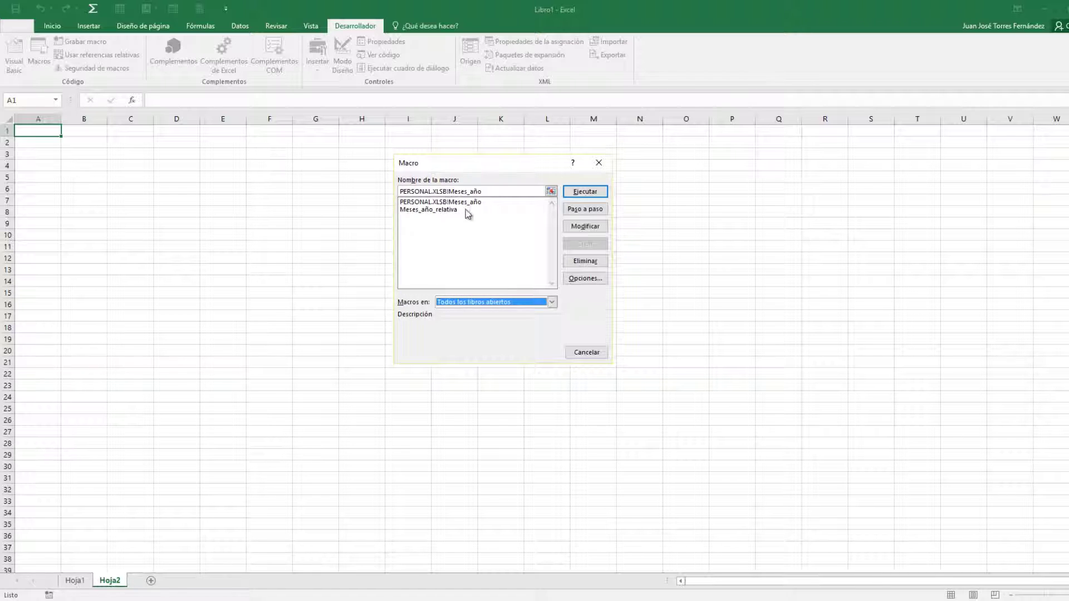
Run the Meses_año_relativa macro with A1 of Hoja2 as the starting cell.
click(421, 210)
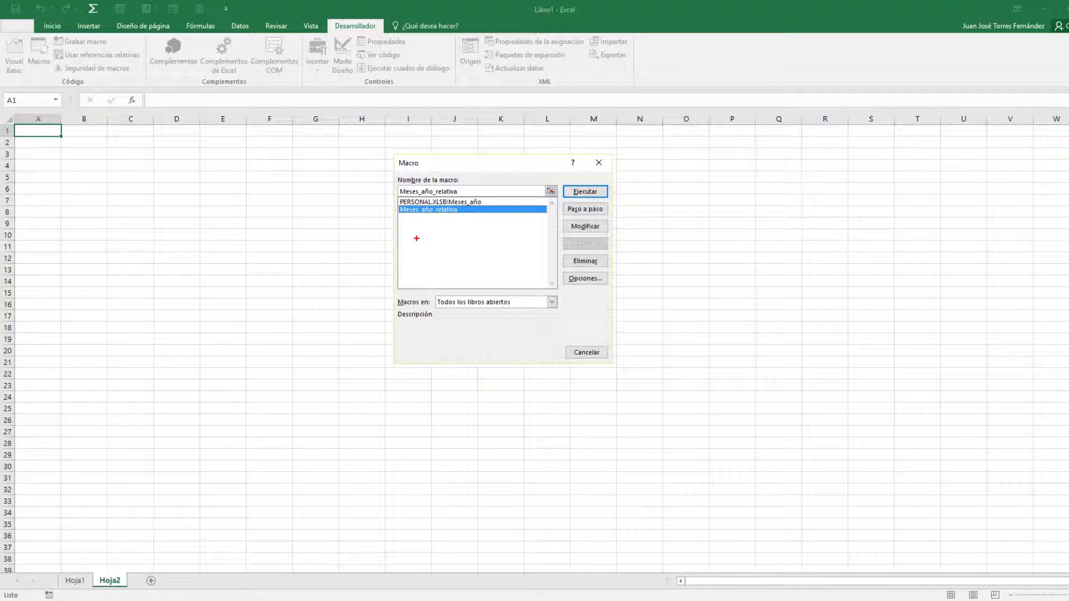
drag(602, 194, 826, 200)
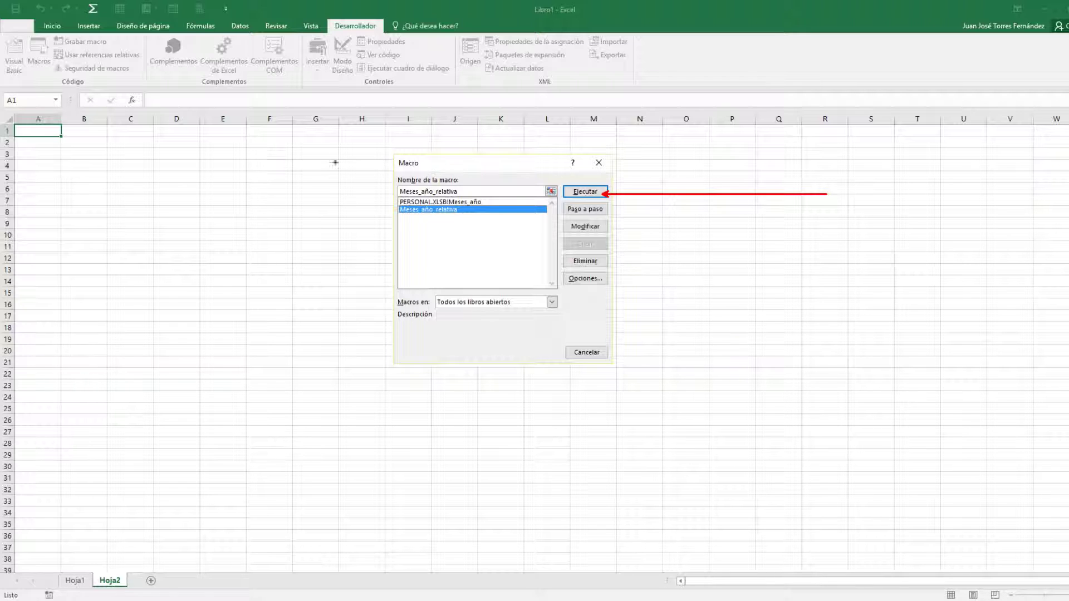
mouse_move(374, 137)
mouse_down()
mouse_move(392, 196)
mouse_move(630, 377)
mouse_up()
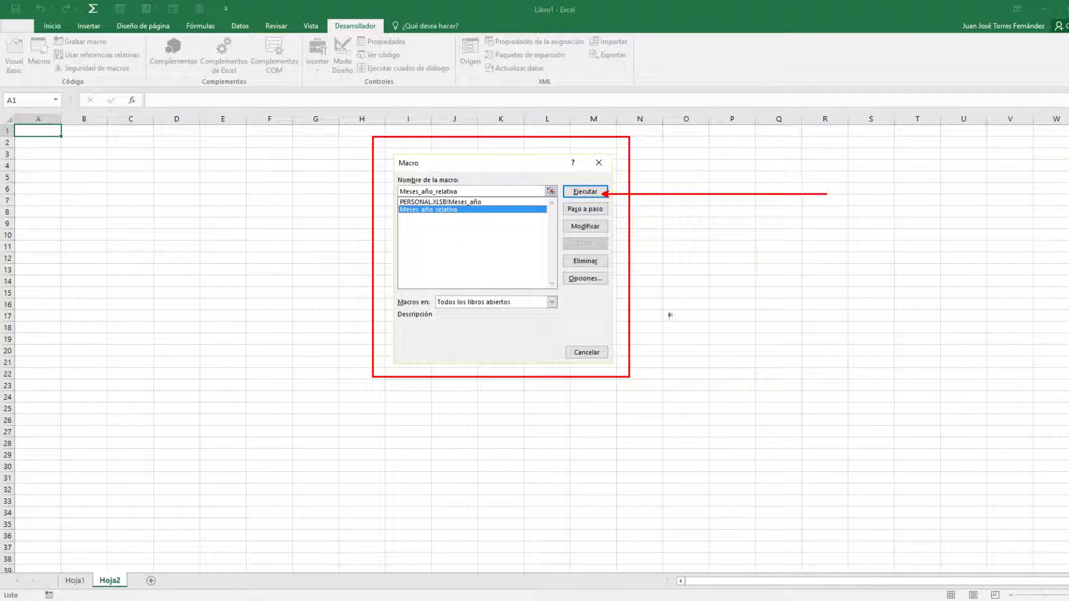
key(Escape)
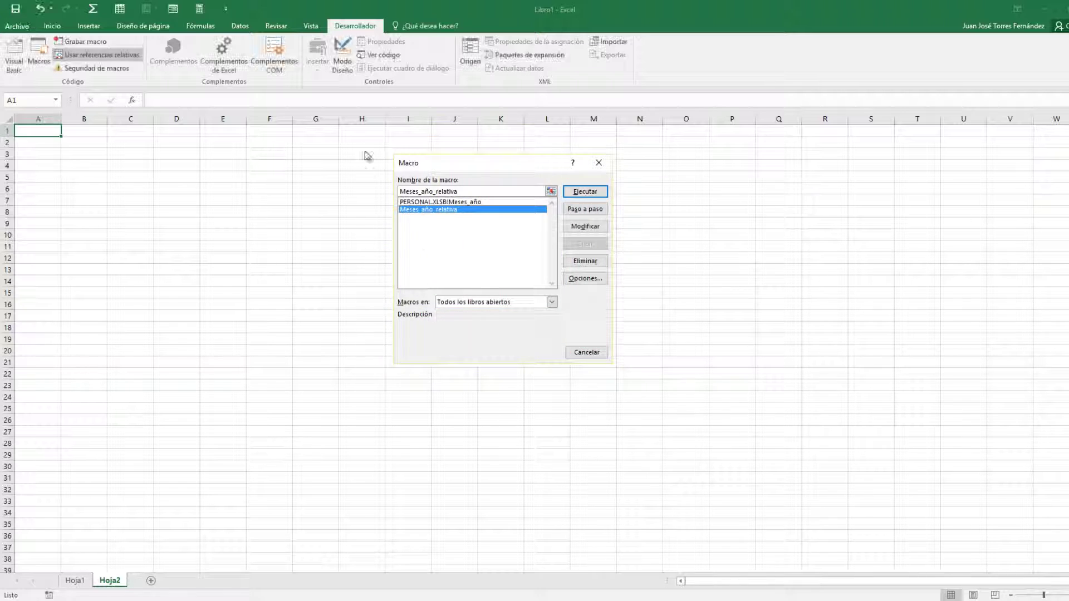
click(598, 192)
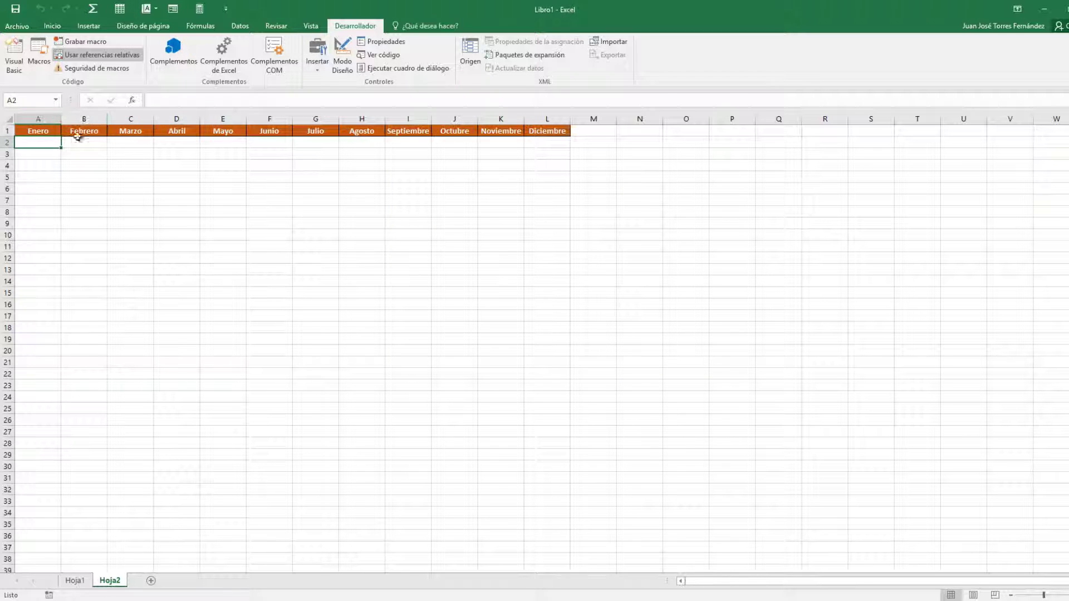
Insert the month headings from C6 by running the Meses_año_relativa macro.
click(137, 188)
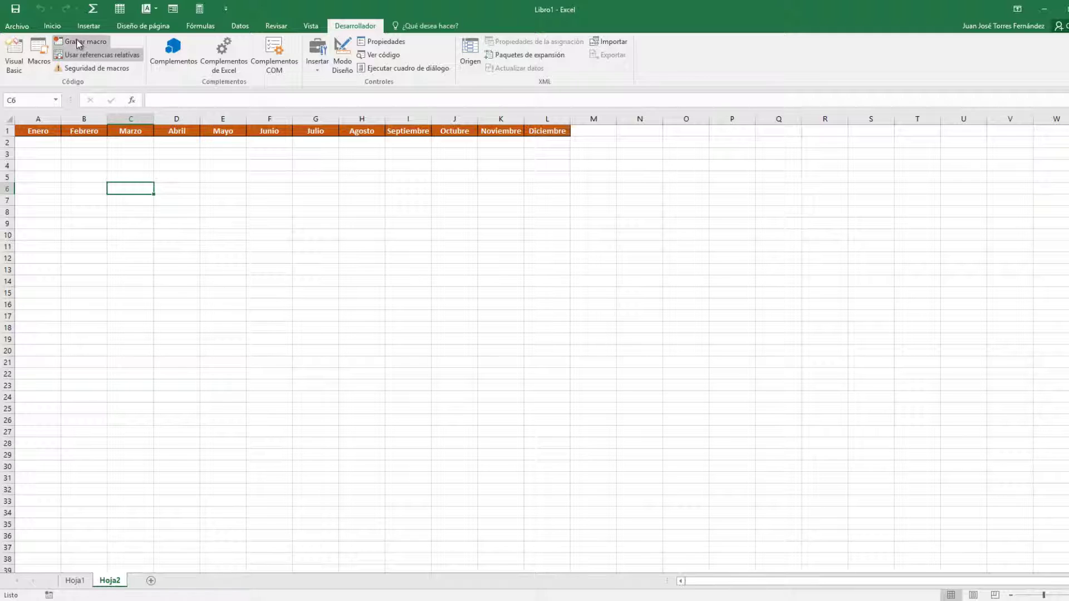
click(38, 57)
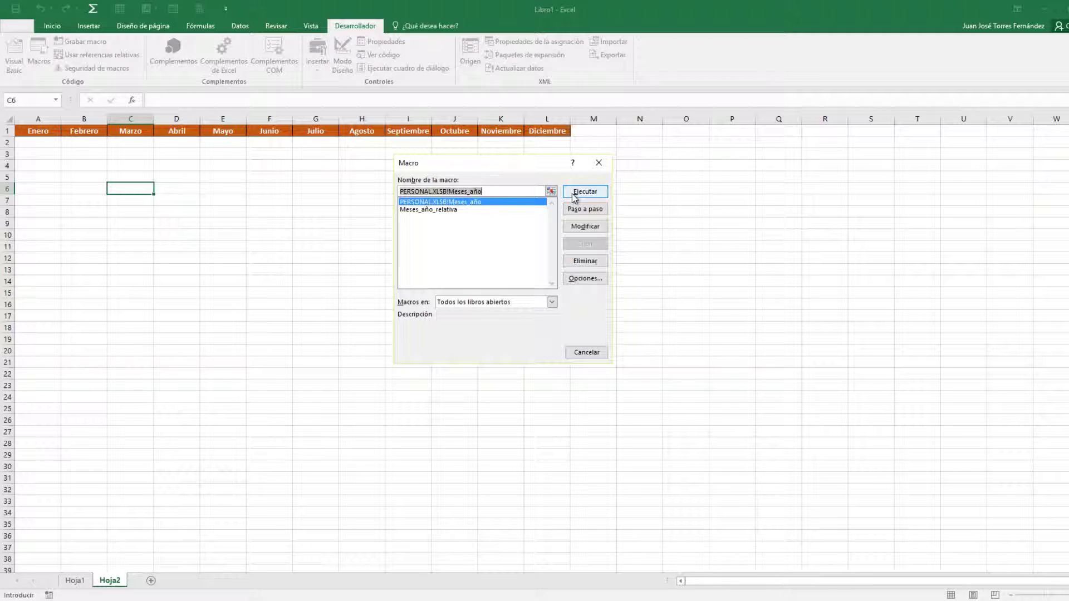
click(455, 211)
click(584, 191)
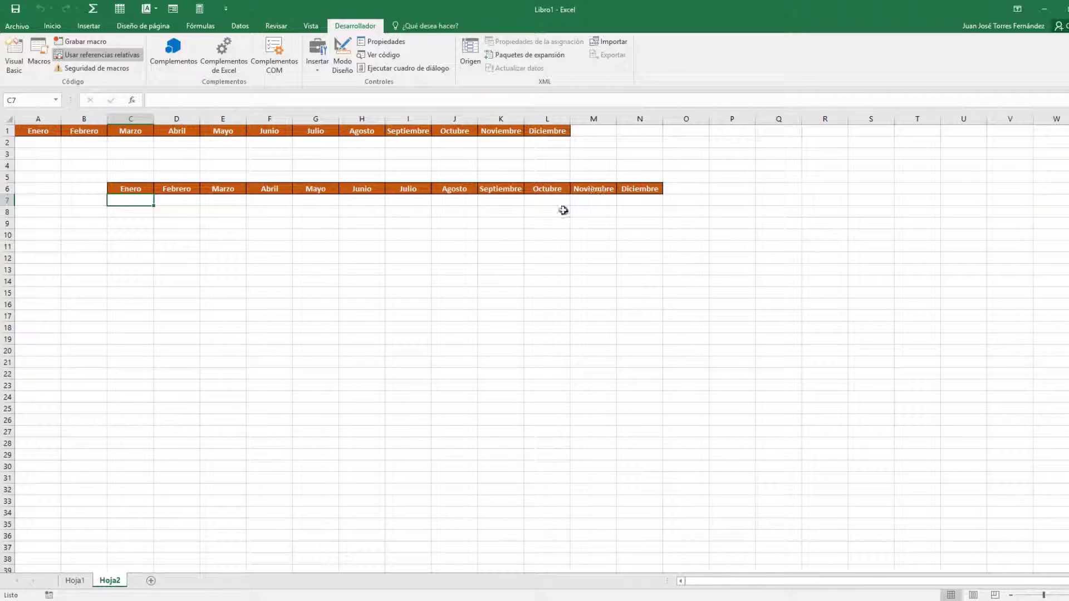
Insert the month headings from H13 by running the Meses_año_relativa macro.
click(377, 269)
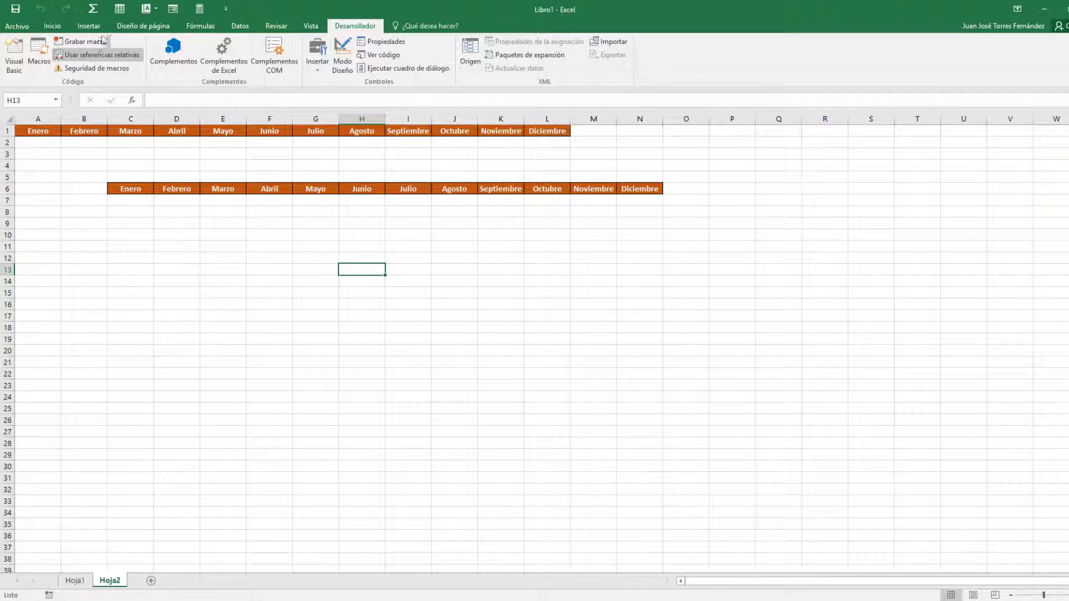
click(49, 49)
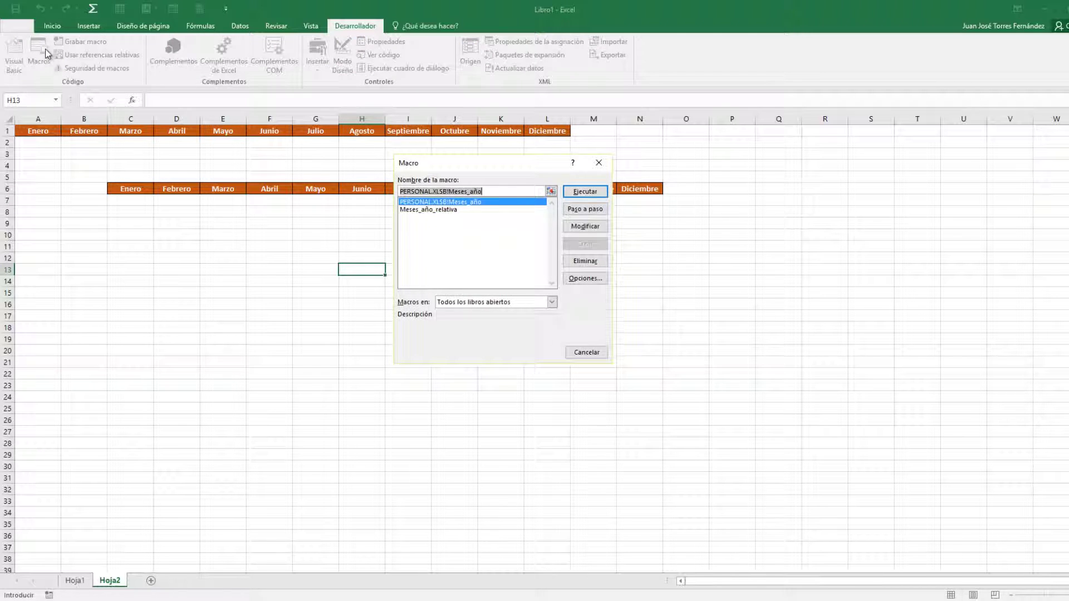
click(445, 209)
click(583, 191)
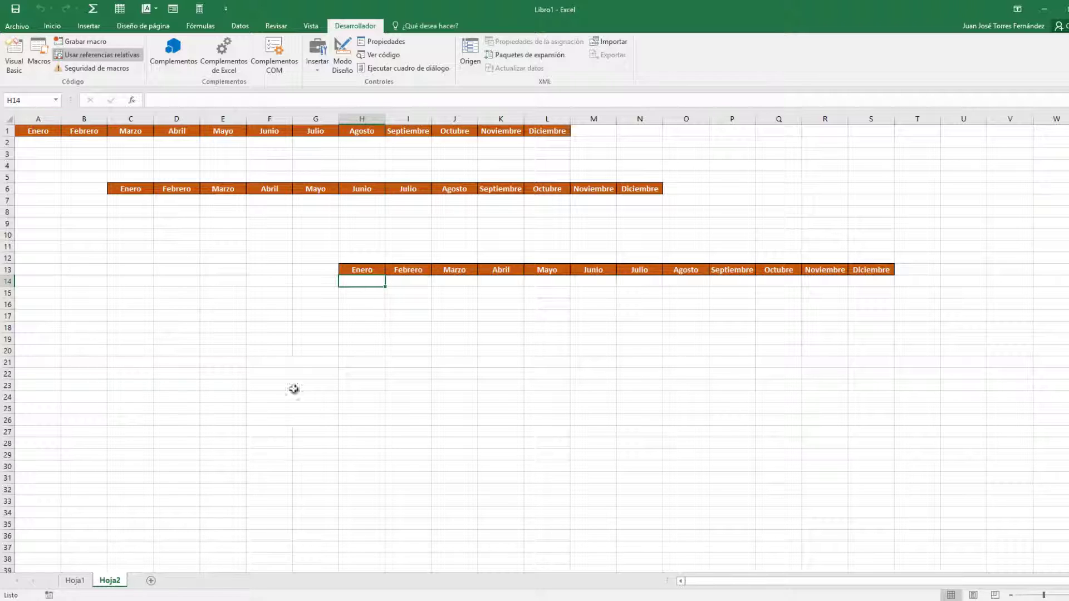
Insert the month headings from C16 by running the Meses_año_relativa macro.
click(146, 305)
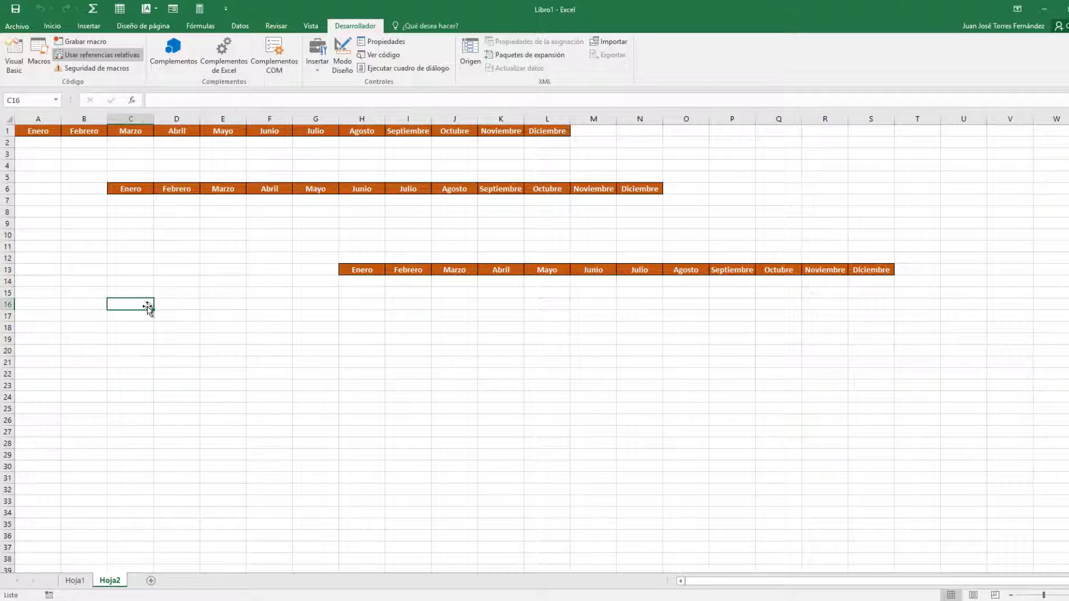
click(39, 56)
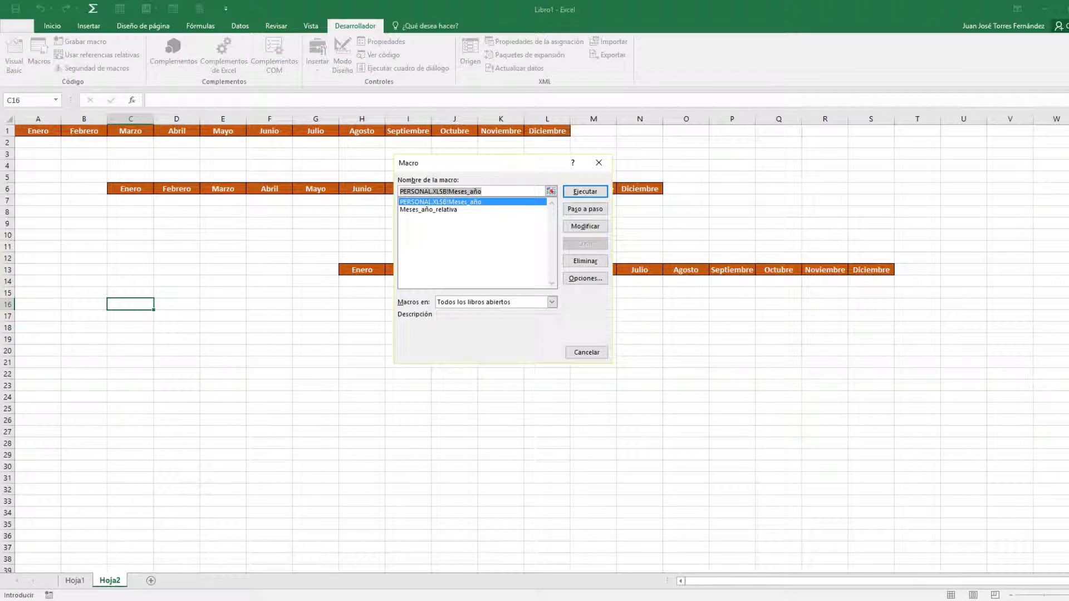
click(442, 210)
double_click(439, 209)
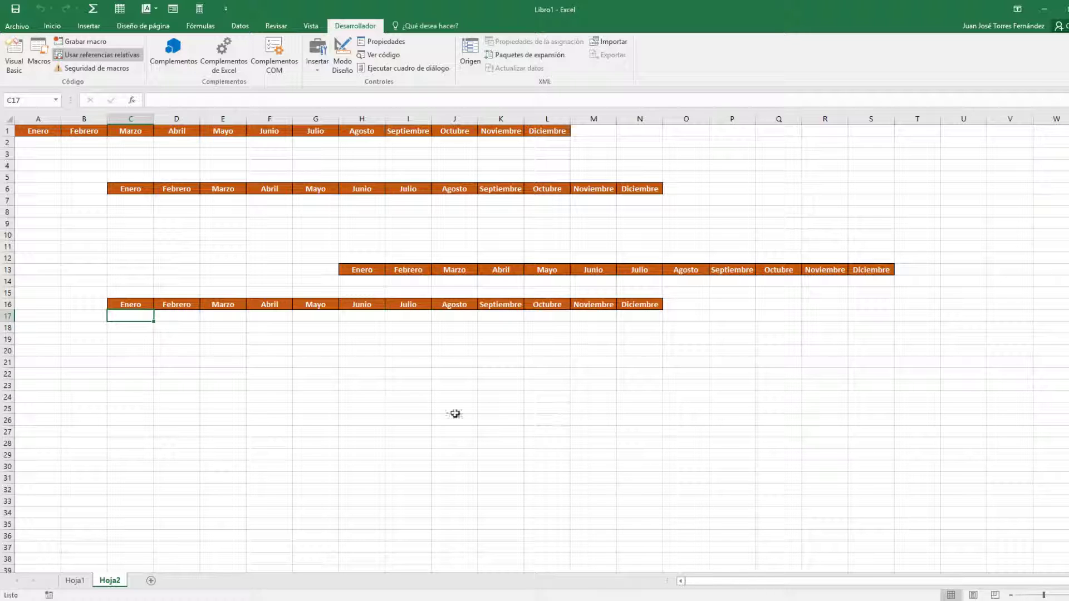
Add a new worksheet after Hoja2 and examine the form controls and ActiveX controls that can be inserted.
click(150, 581)
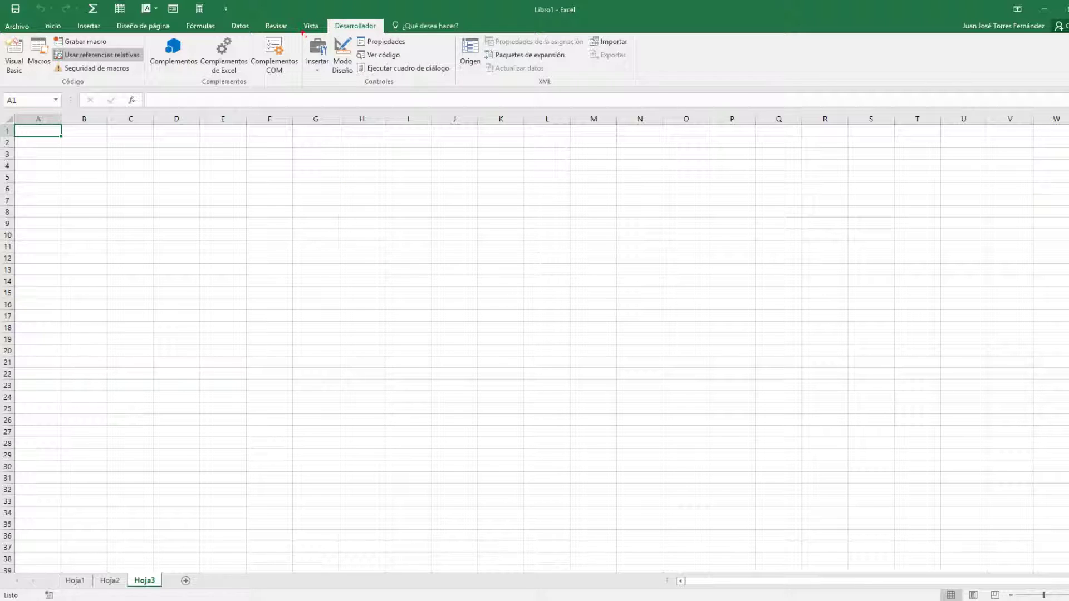
mouse_move(302, 33)
mouse_down()
mouse_move(391, 89)
mouse_move(457, 89)
mouse_up()
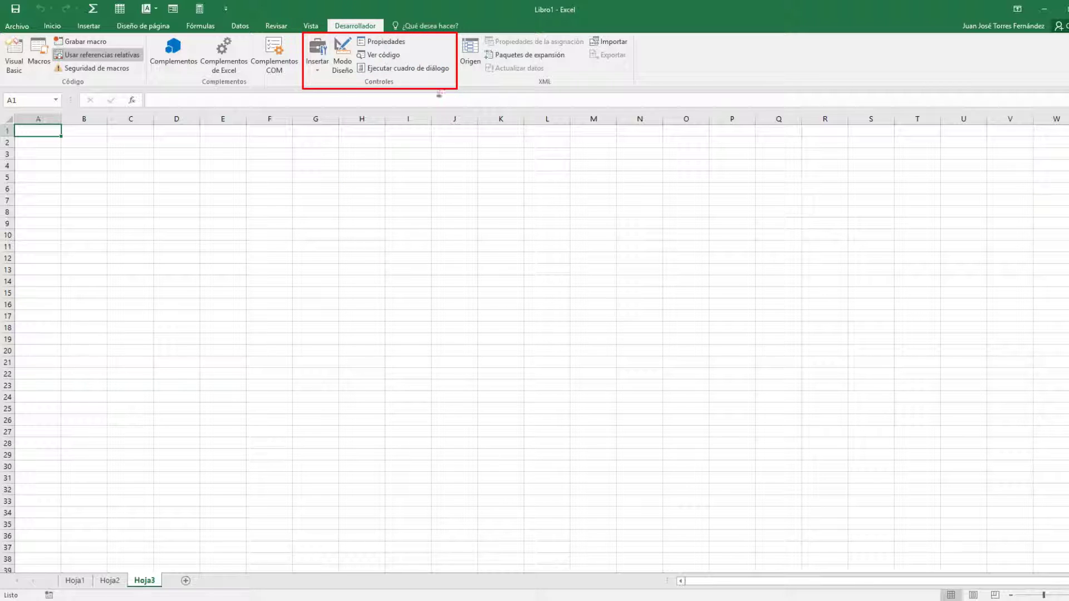
drag(310, 67, 328, 190)
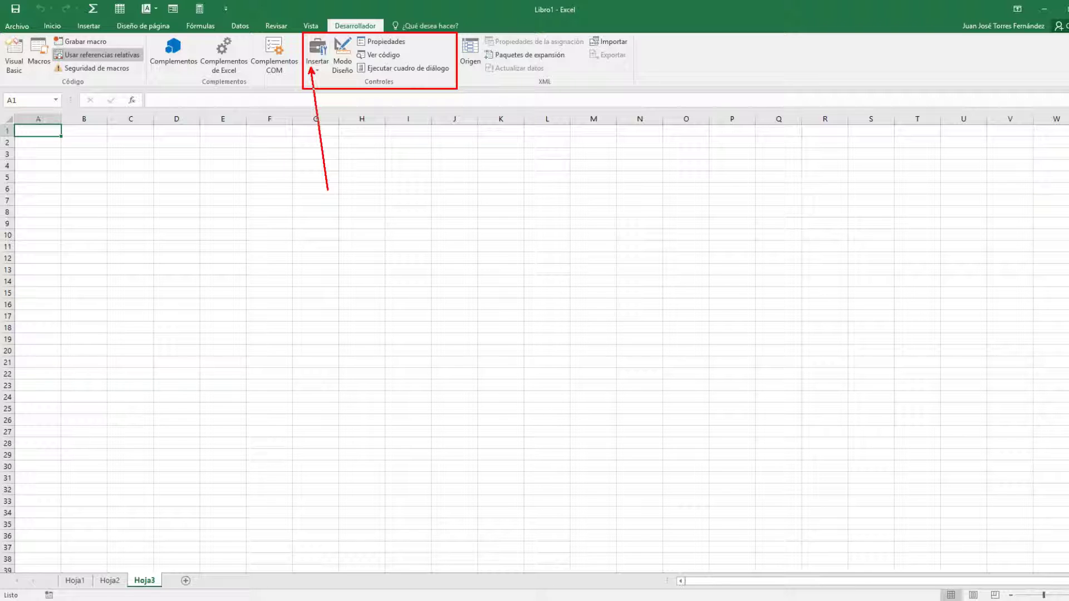
click(322, 60)
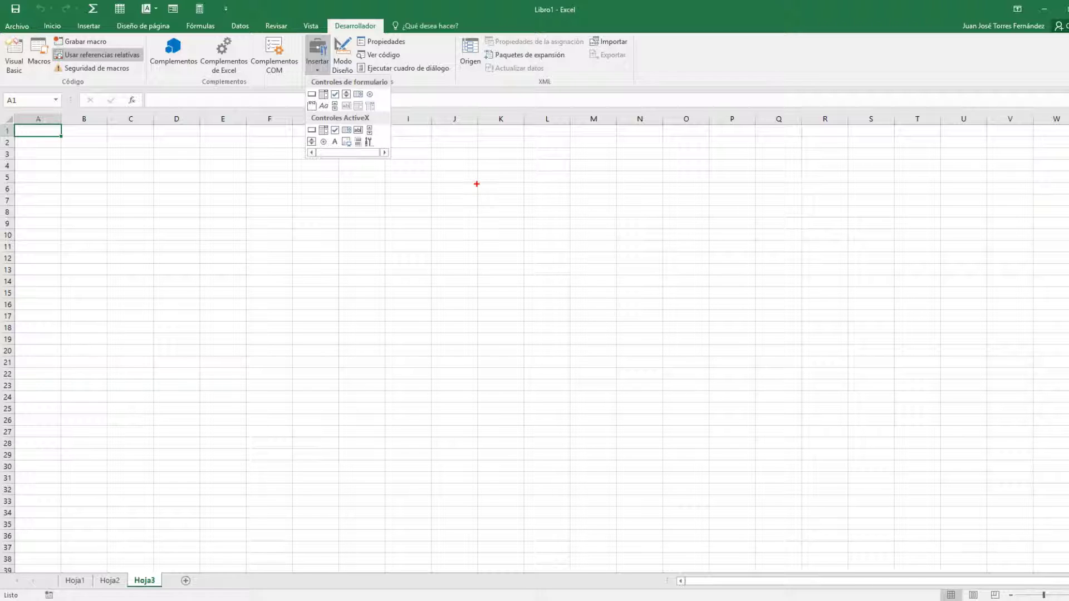
mouse_move(302, 73)
mouse_down()
mouse_move(354, 115)
mouse_move(392, 114)
mouse_up()
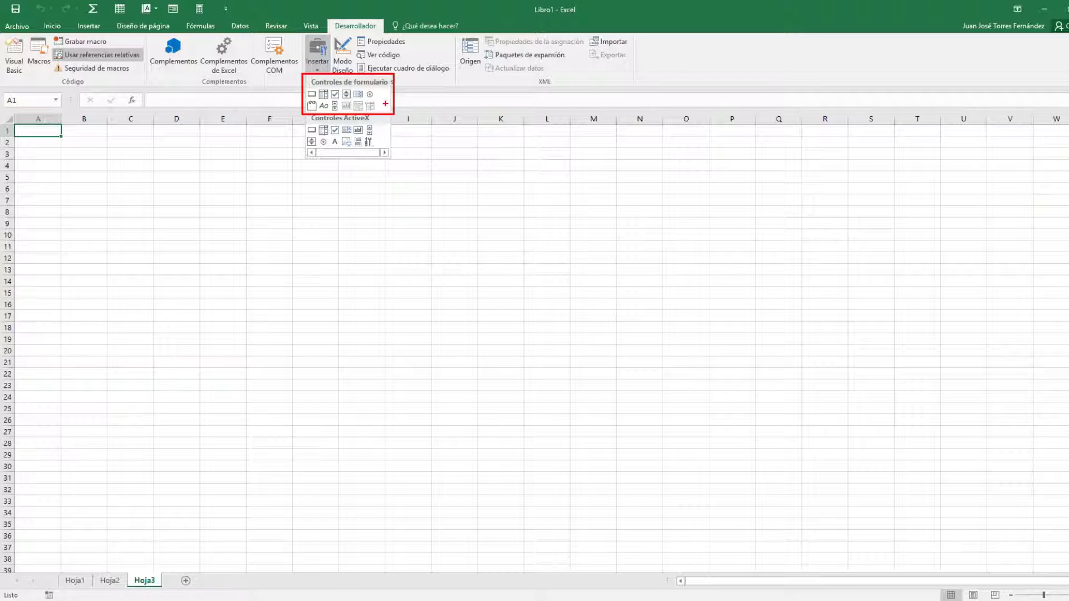
drag(385, 104, 480, 93)
mouse_move(303, 114)
mouse_down()
mouse_move(341, 137)
mouse_move(386, 144)
mouse_move(463, 136)
mouse_up()
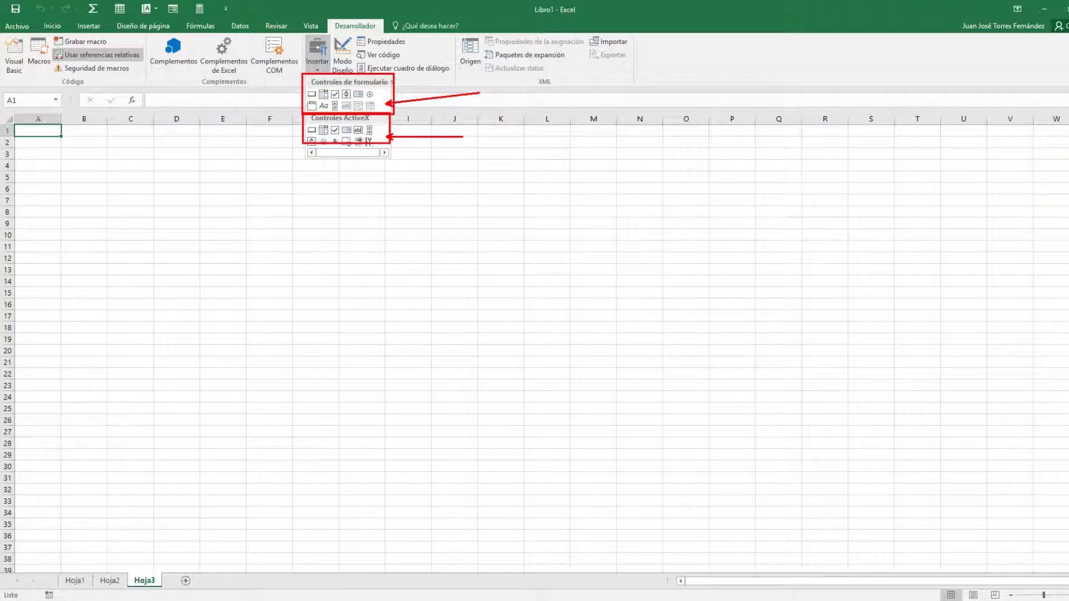
mouse_move(306, 118)
mouse_down()
mouse_move(392, 142)
mouse_move(308, 143)
mouse_up()
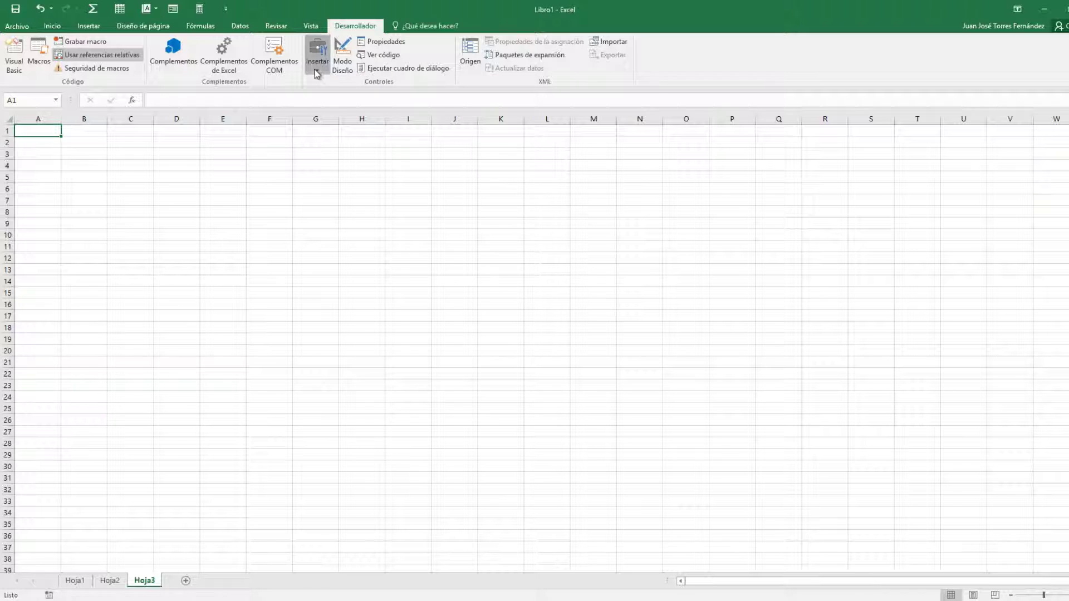
Insert a form control button over D2:E3 and assign it the macro Meses_año_relativa.
click(316, 70)
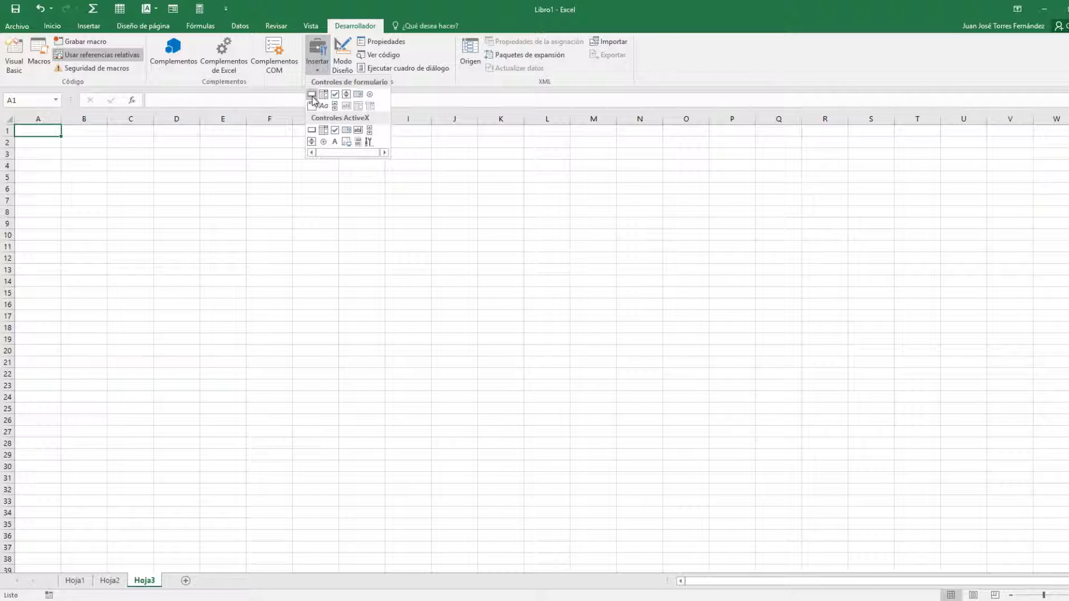
click(312, 95)
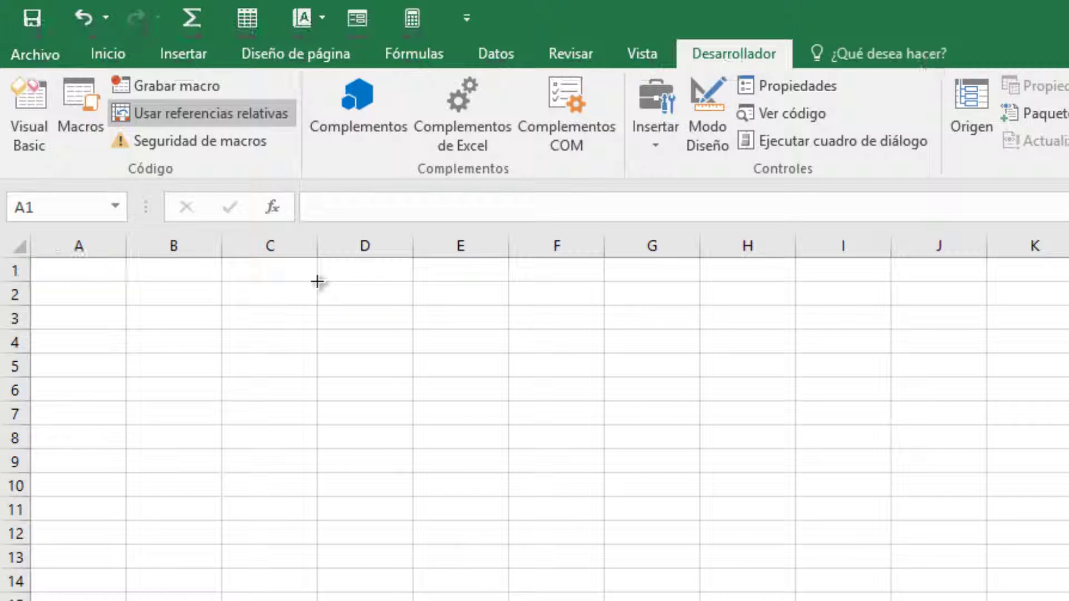
mouse_move(317, 283)
mouse_down()
mouse_move(377, 317)
mouse_move(394, 296)
mouse_move(401, 329)
mouse_move(494, 329)
mouse_move(444, 324)
mouse_move(408, 285)
mouse_move(410, 313)
mouse_move(435, 336)
mouse_move(492, 336)
mouse_move(425, 341)
mouse_move(422, 309)
mouse_move(471, 328)
mouse_up()
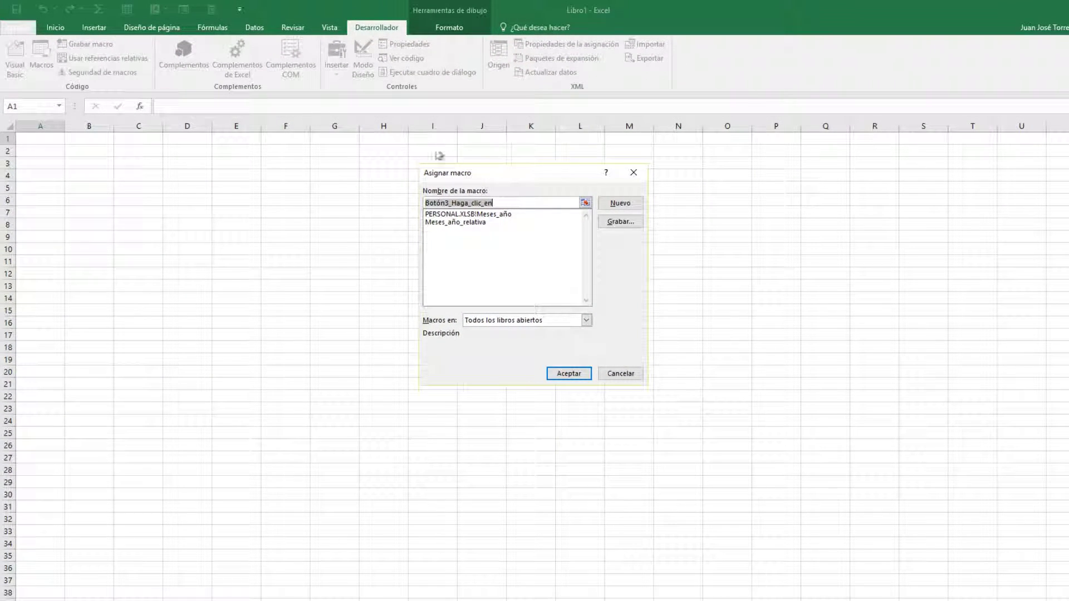
drag(515, 177, 375, 127)
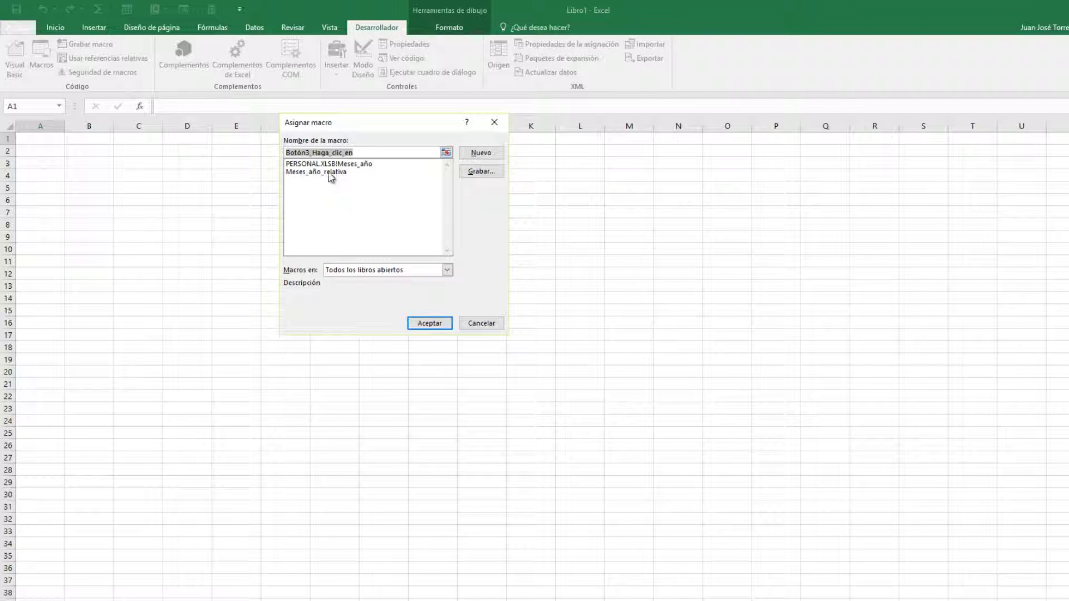
click(296, 173)
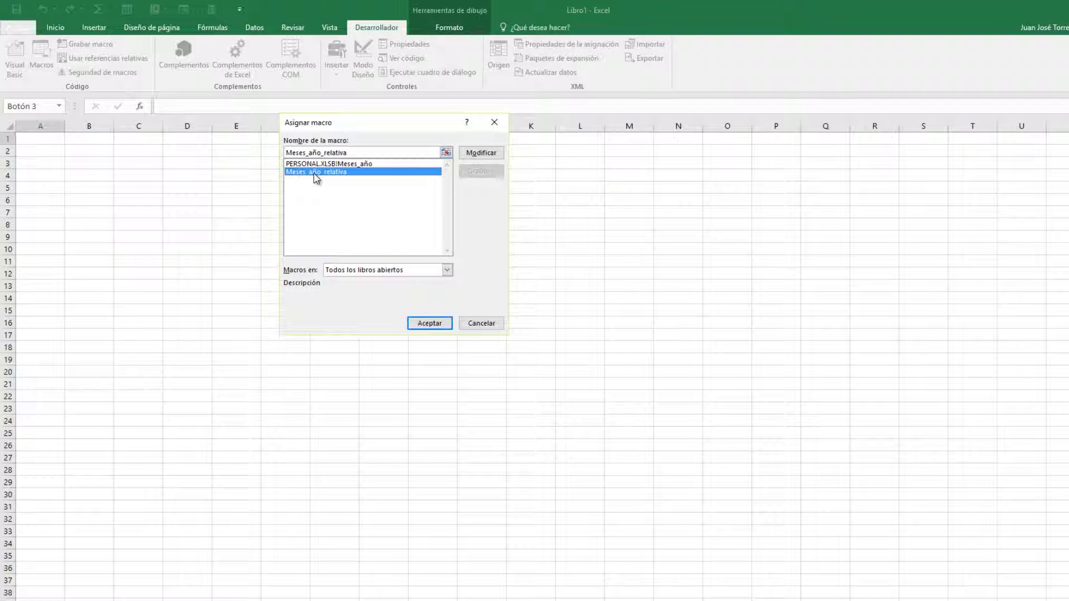
click(430, 327)
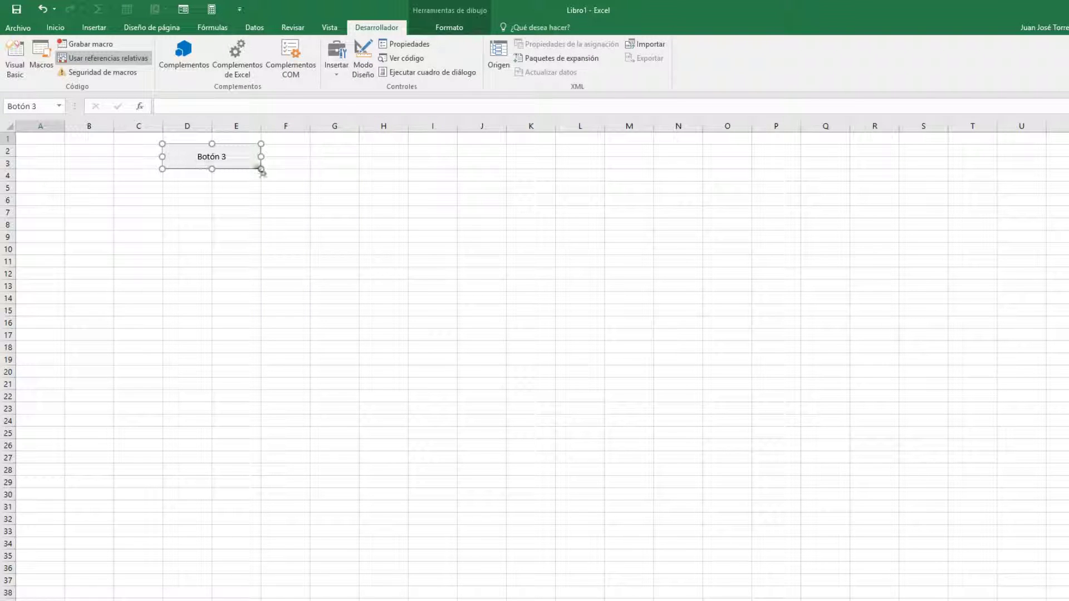
Replace the new button's label with "Escribir Meses".
click(199, 158)
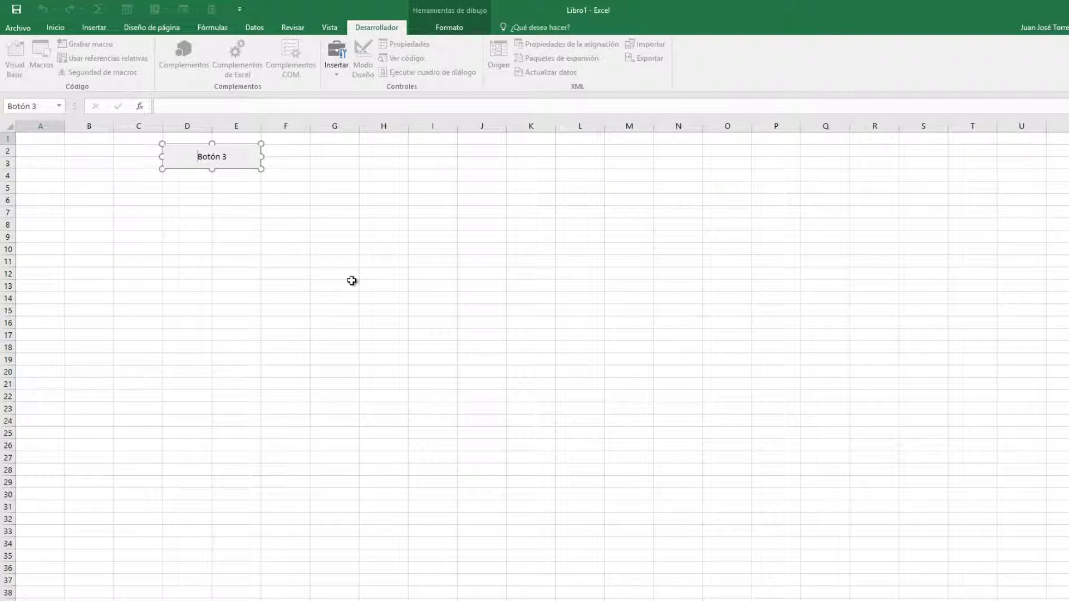
key(Delete)
key(Delete)
key(Delete)
key(Delete)
text(Escribir Meses)
click(206, 237)
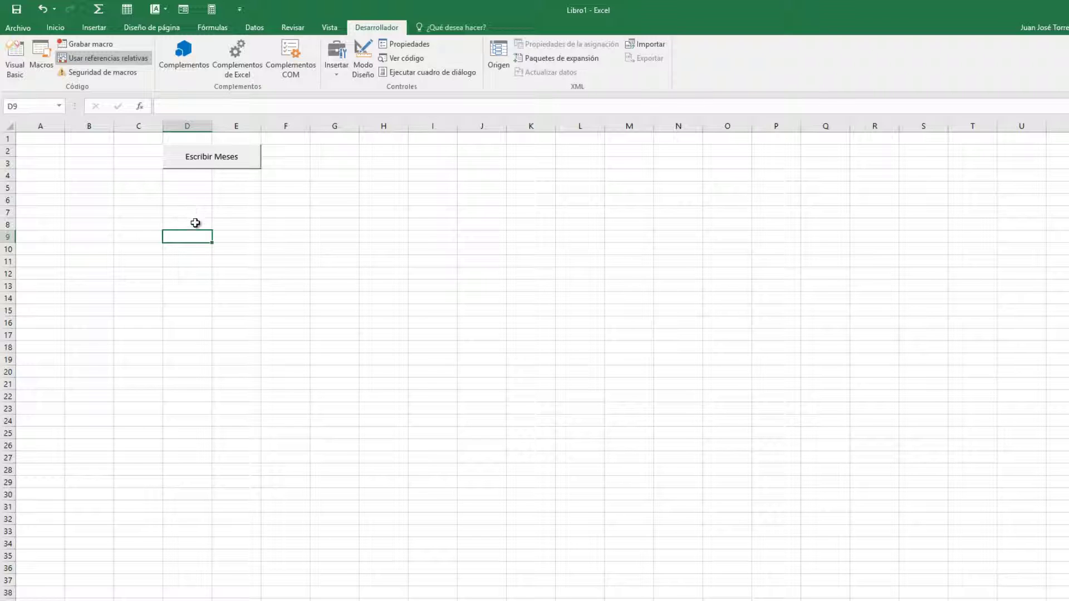
Insert the month headings from A6, B9 and E15 using the Escribir Meses button.
click(44, 201)
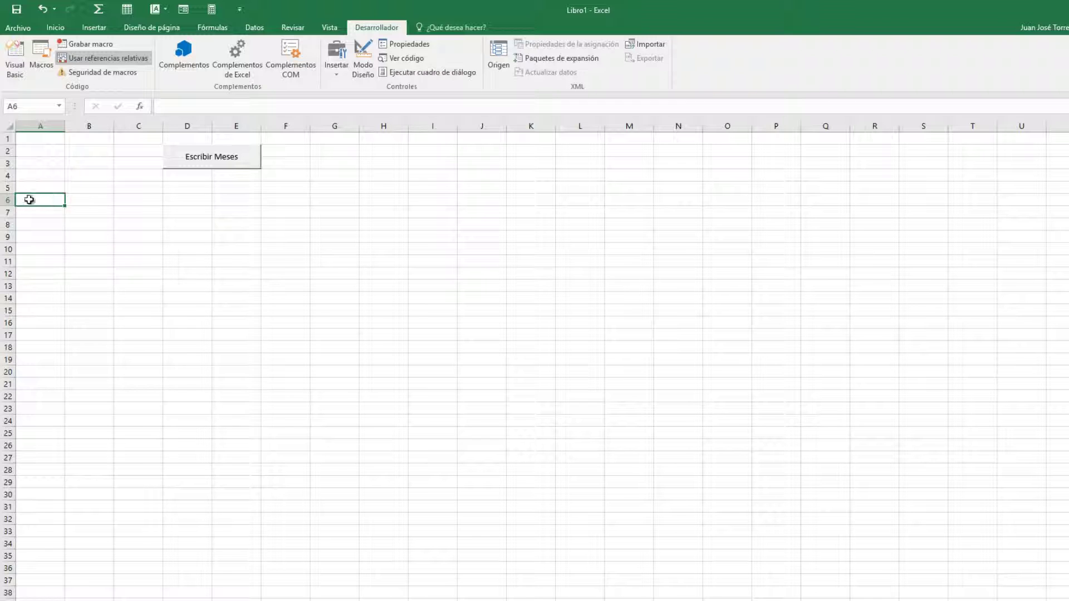
click(209, 163)
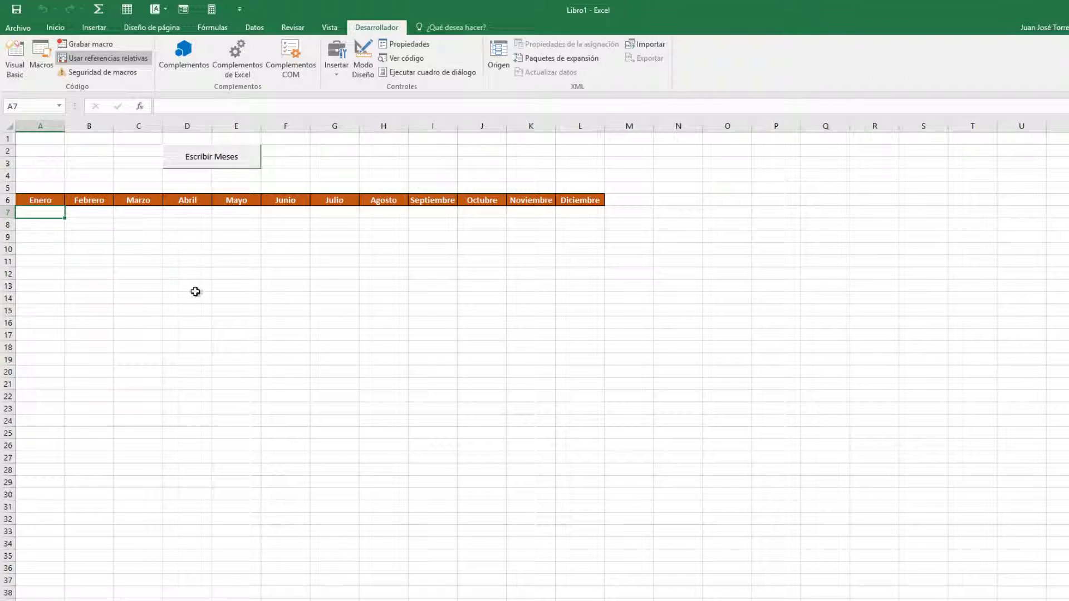
click(91, 236)
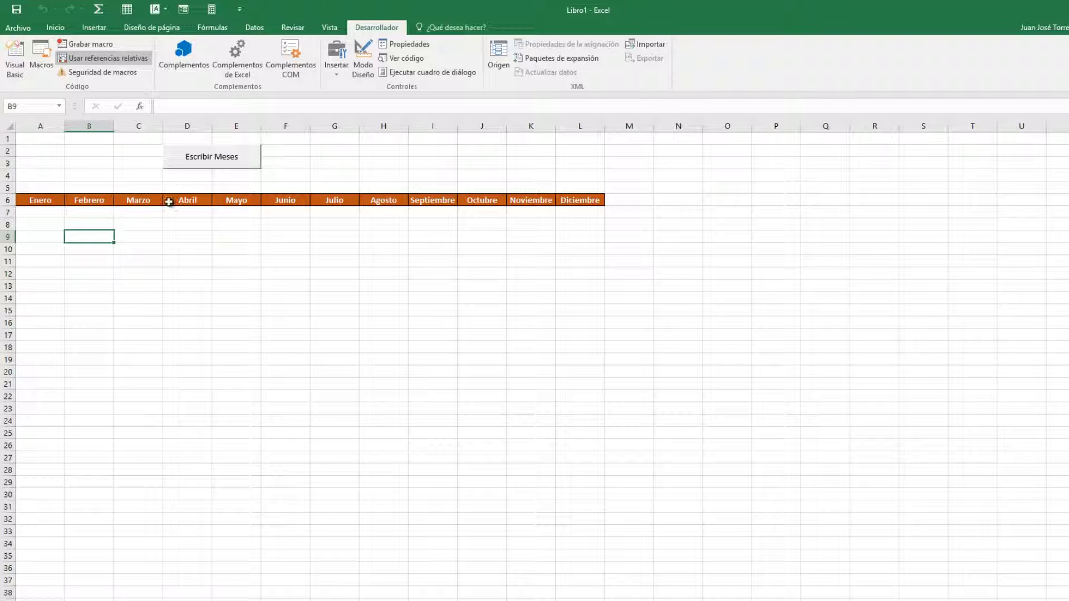
click(222, 162)
click(220, 310)
click(225, 158)
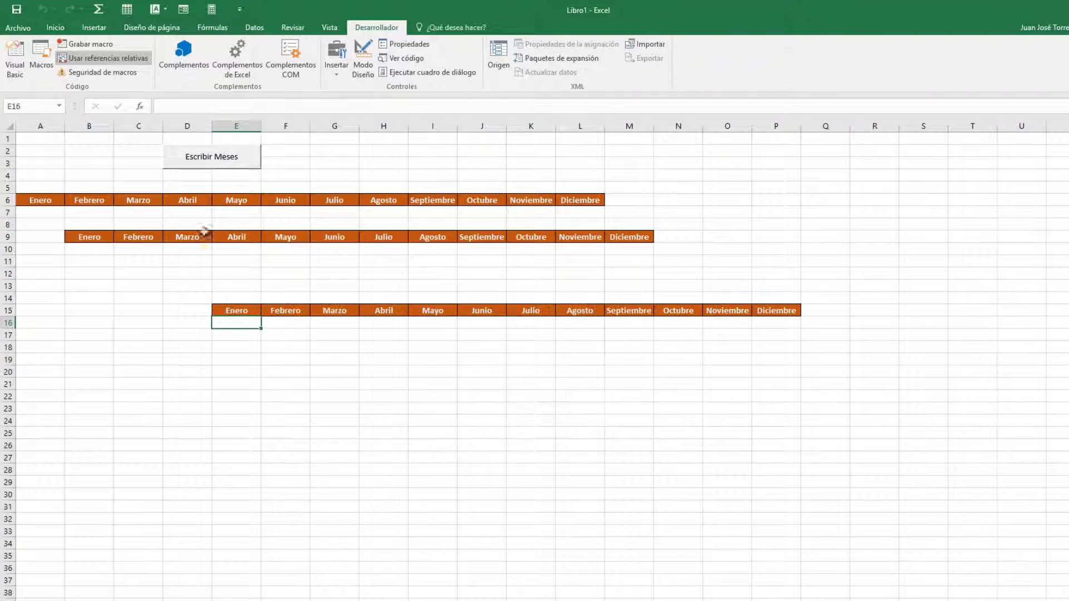
Insert the month headings from C11, C17, D20 and A22 using the Escribir Meses button.
click(130, 261)
click(211, 165)
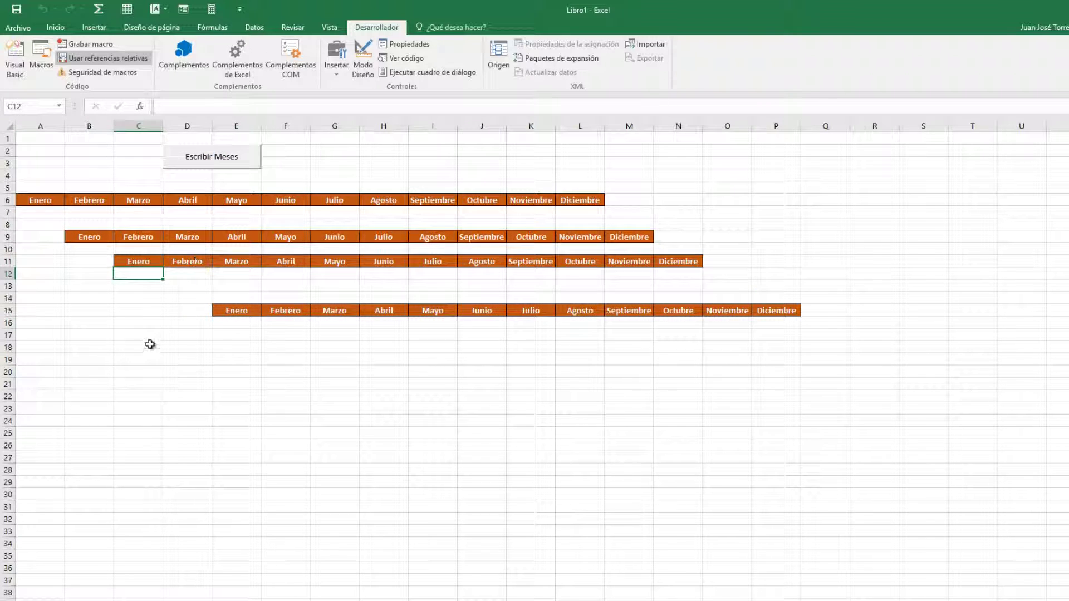
click(116, 335)
click(221, 162)
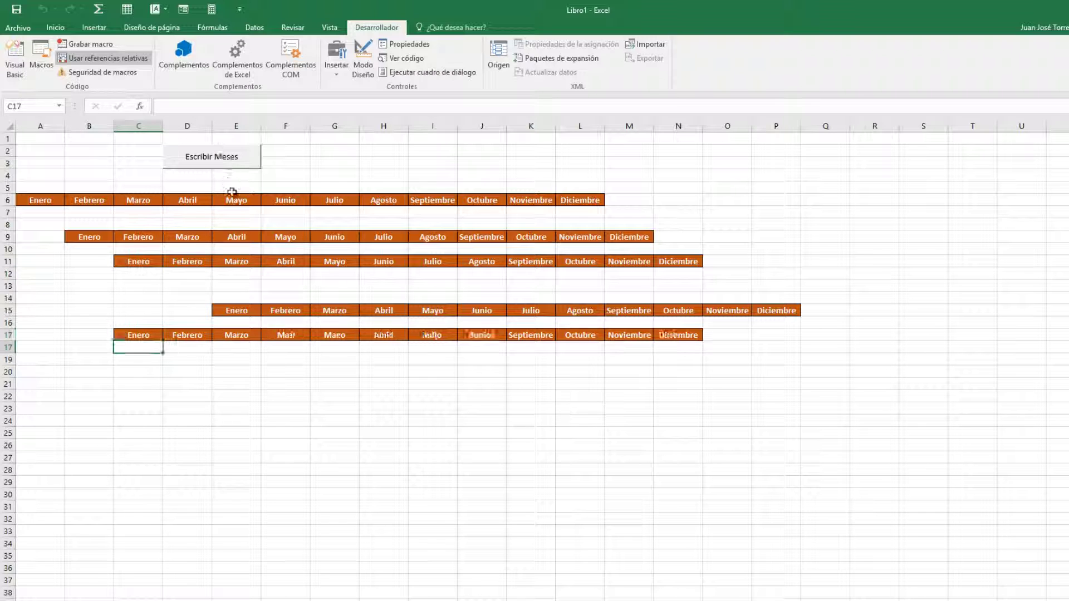
click(176, 378)
click(220, 159)
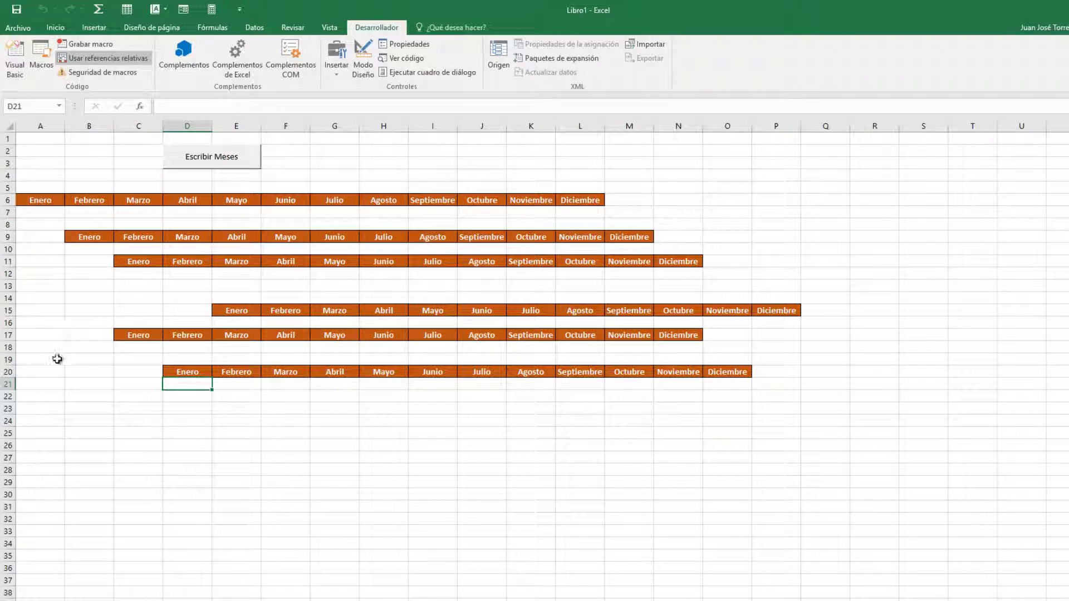
click(56, 395)
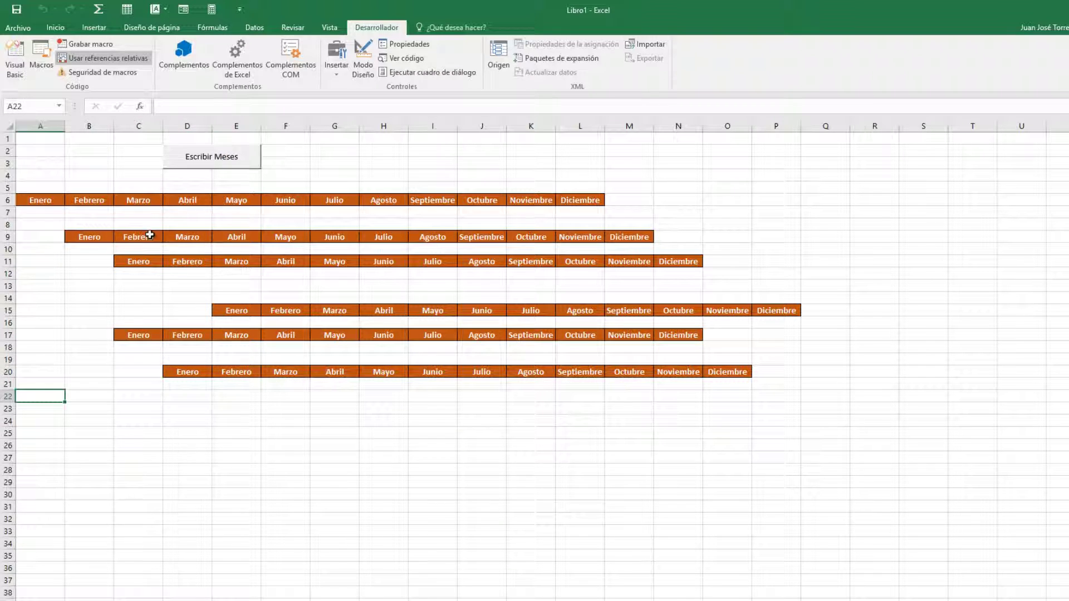
click(223, 162)
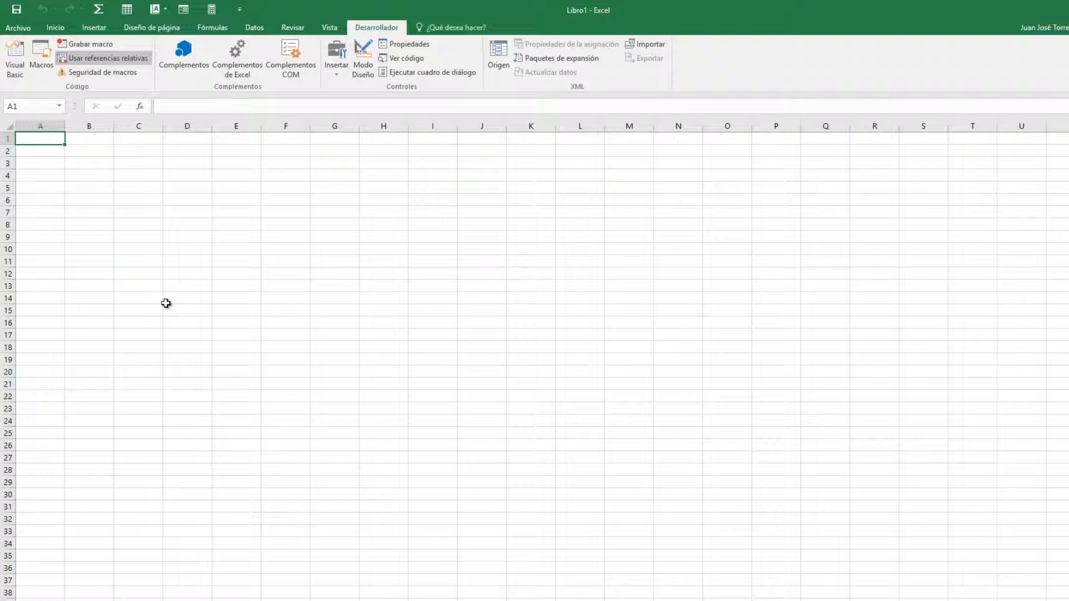
Draw an ellipse about 1.06 cm high and 2.12 cm wide over D3:D4 and apply the light orange theme style.
click(94, 28)
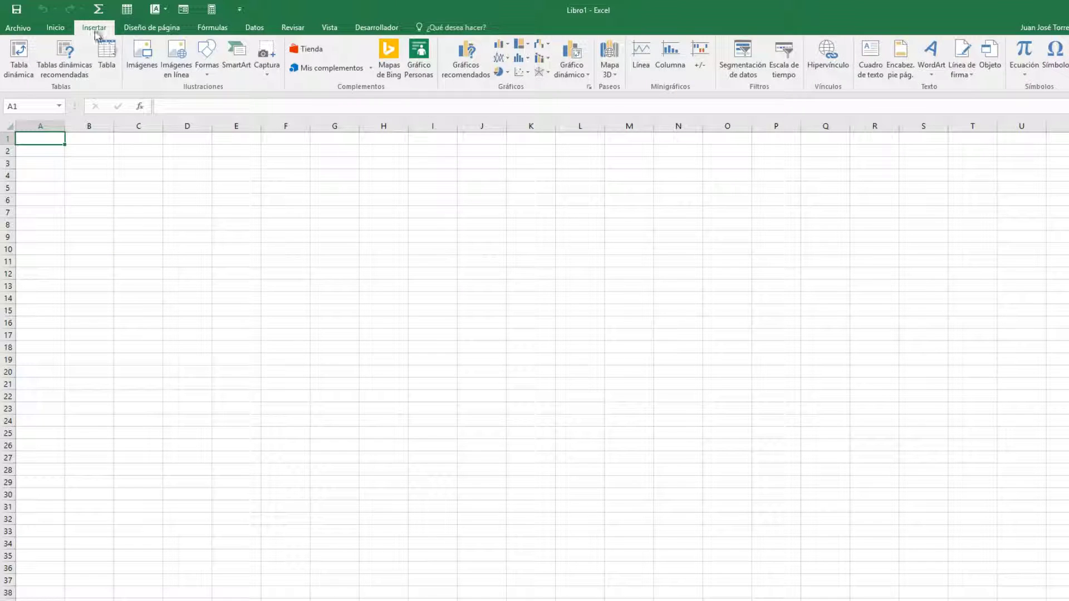
click(208, 76)
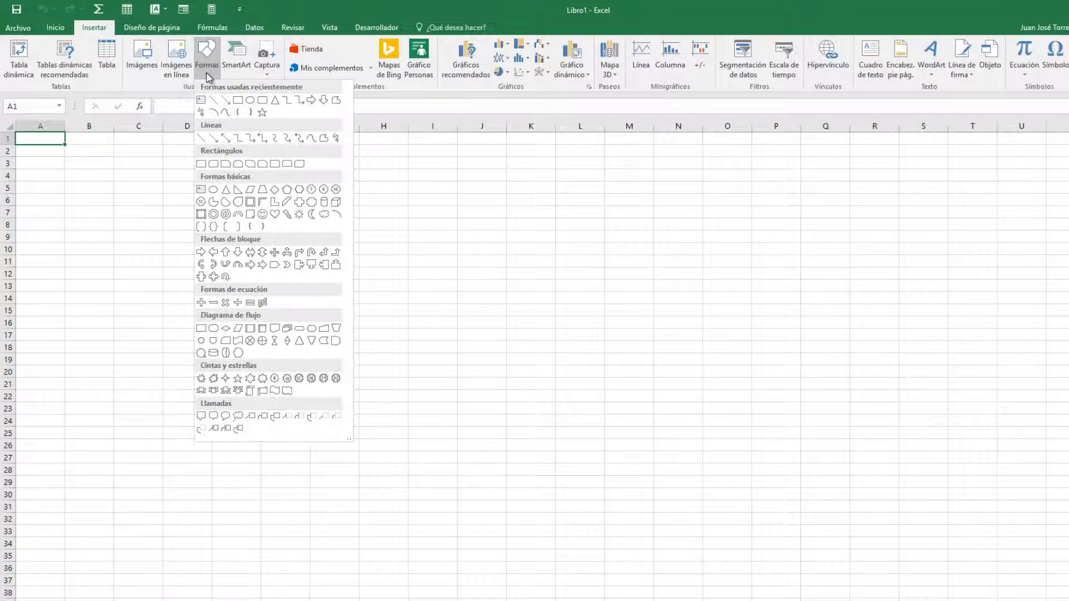
click(250, 100)
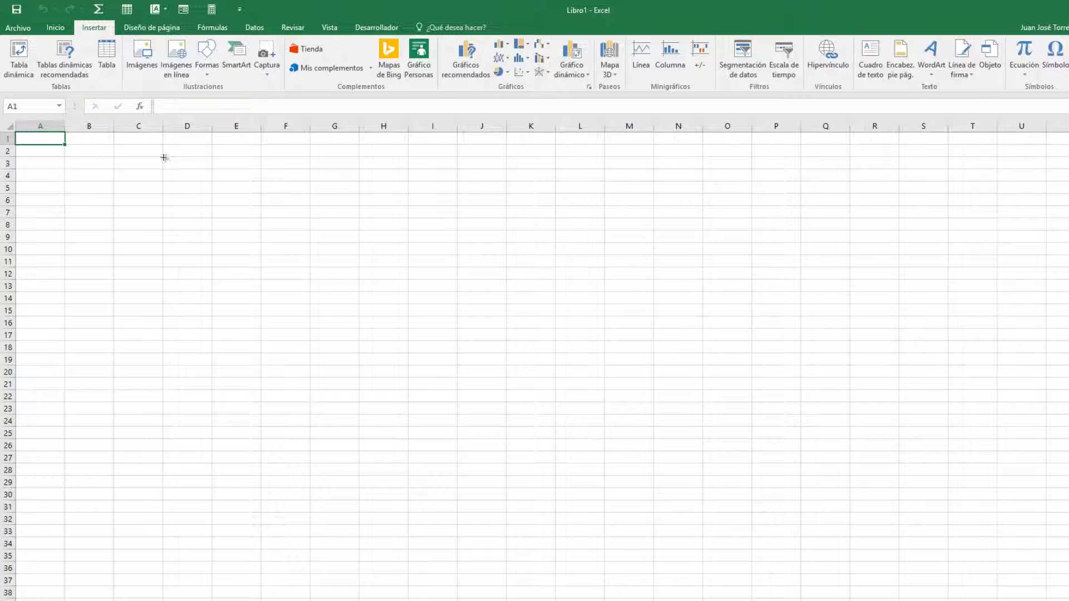
drag(164, 156, 212, 181)
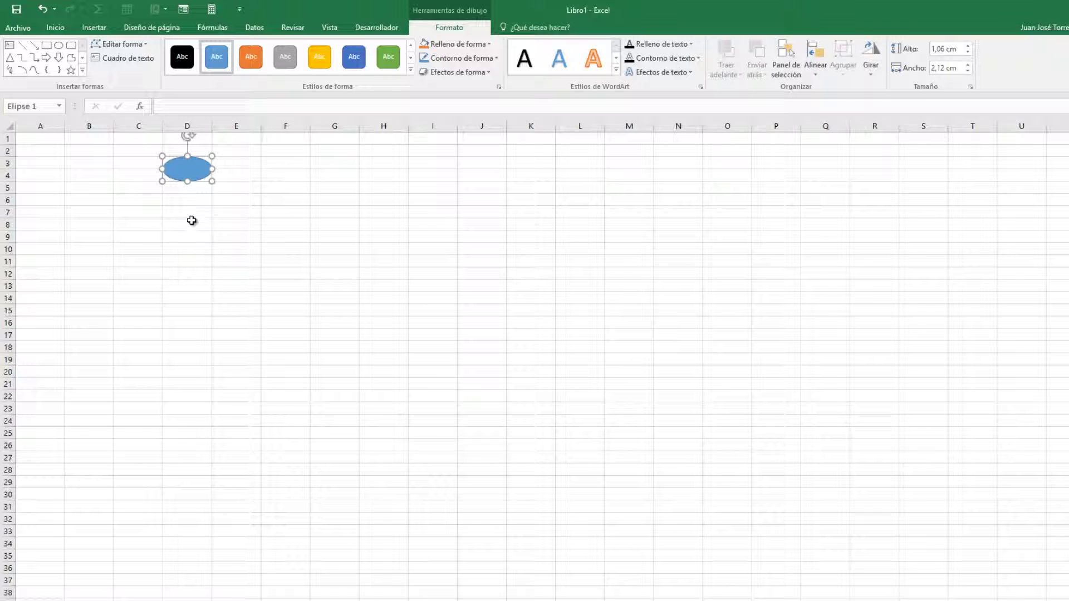
click(410, 69)
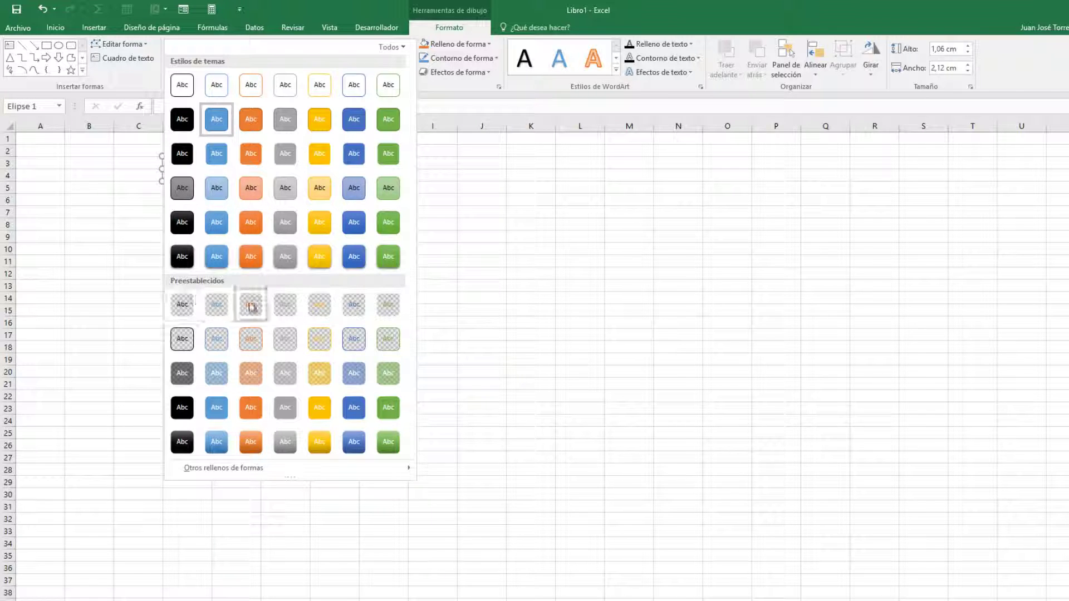
click(257, 192)
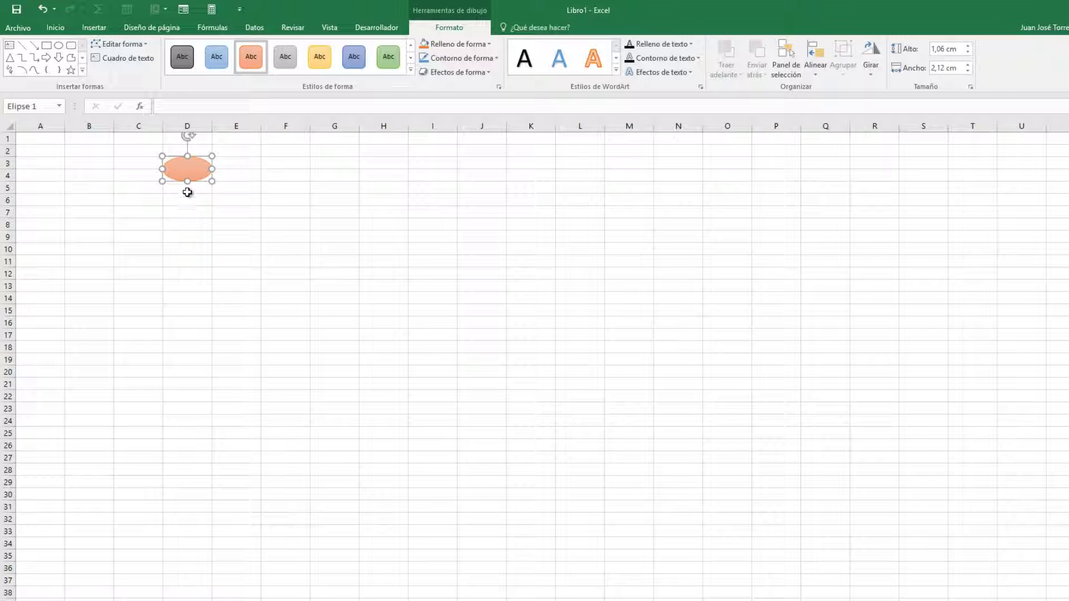
click(189, 273)
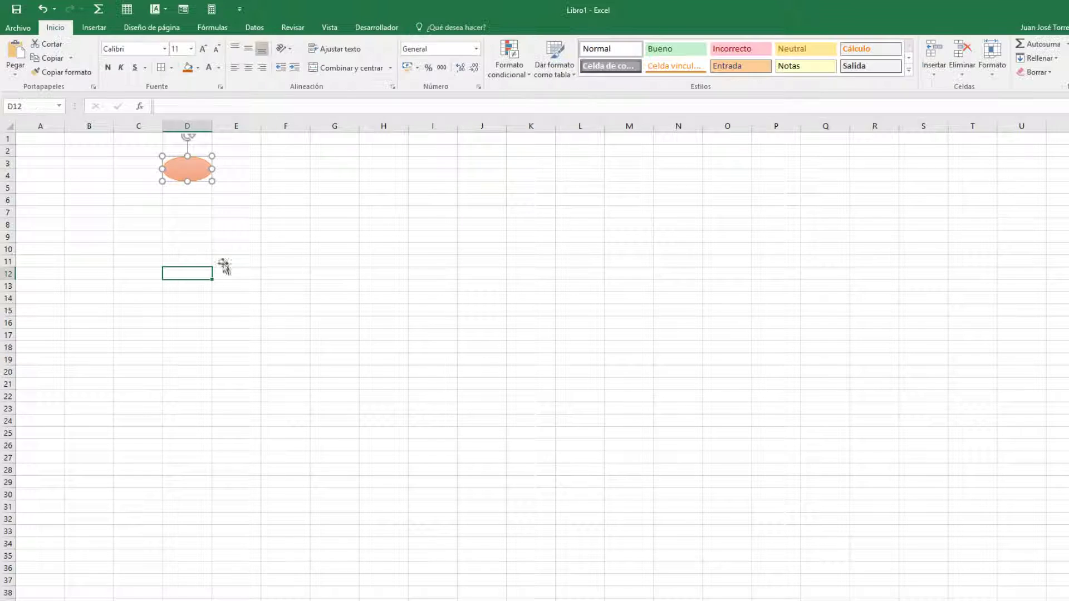
Assign the macro Meses_año_relativa to the orange ellipse.
right_click(186, 168)
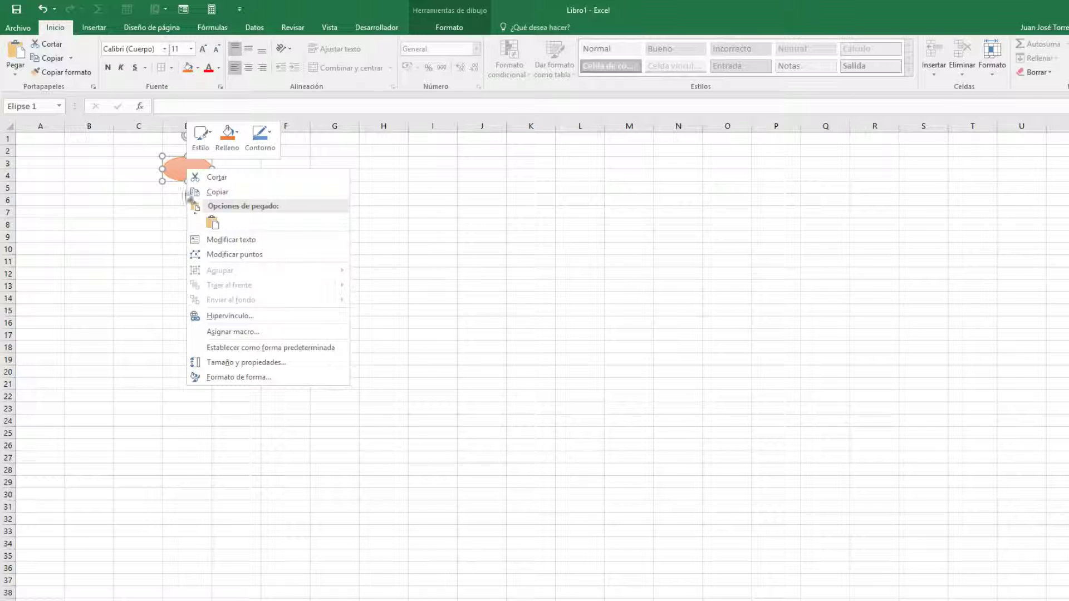
click(225, 333)
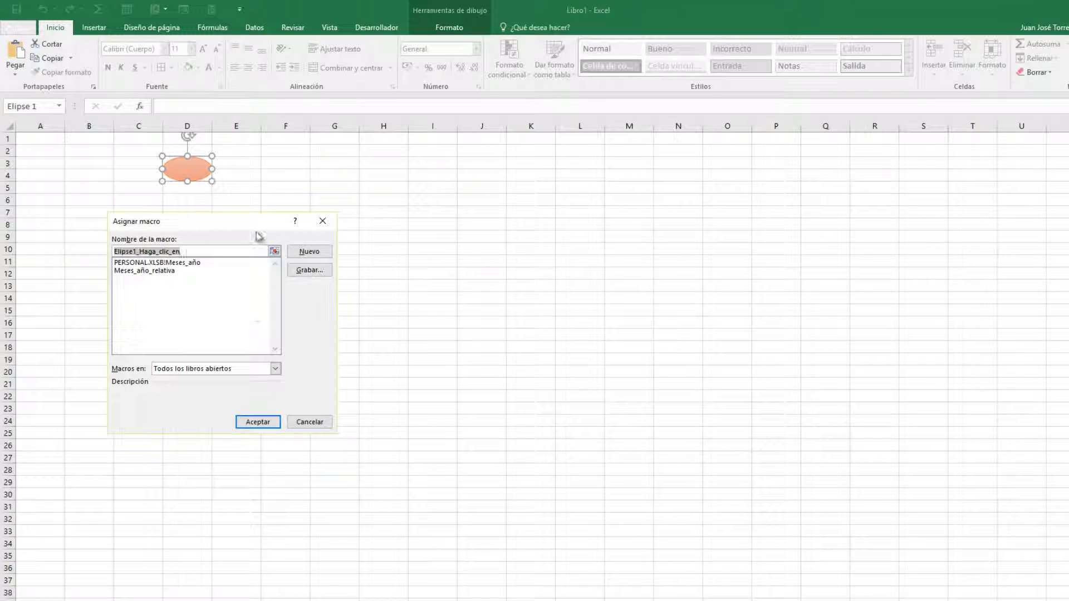
drag(244, 230, 511, 174)
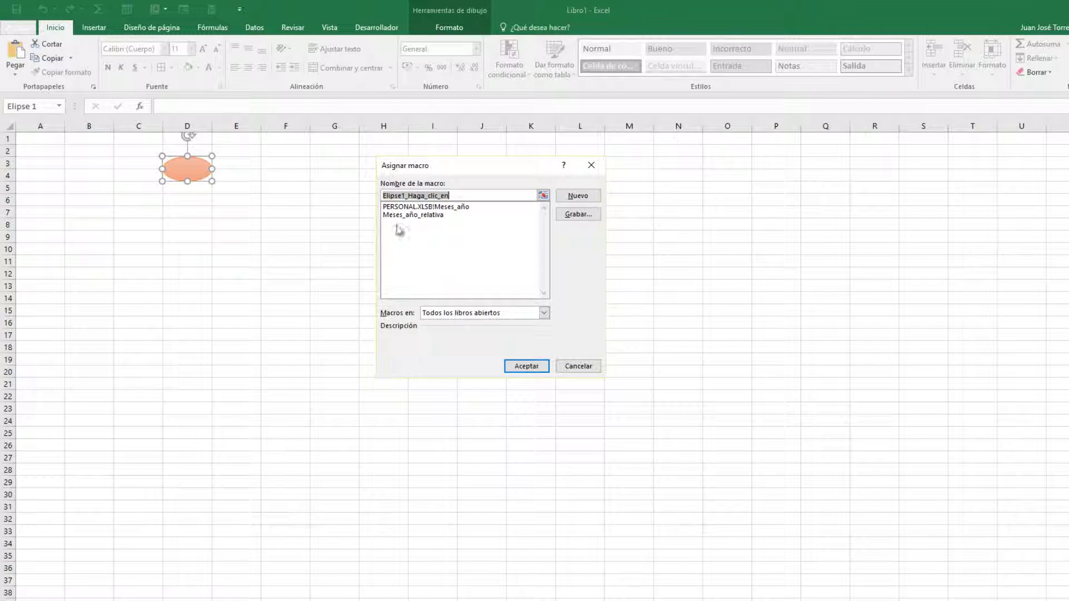
click(412, 215)
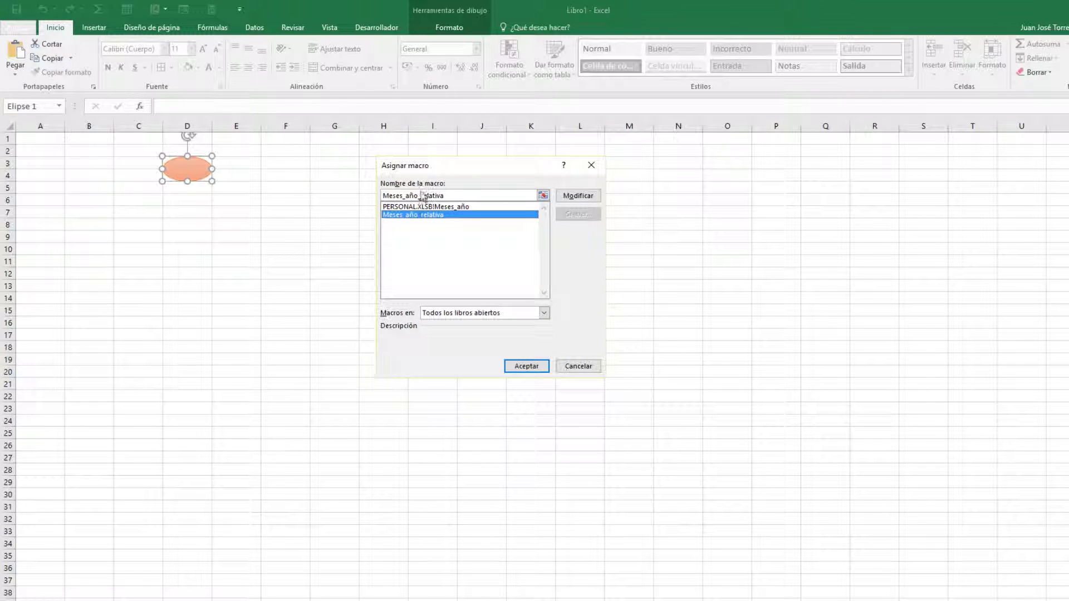
click(527, 367)
click(231, 285)
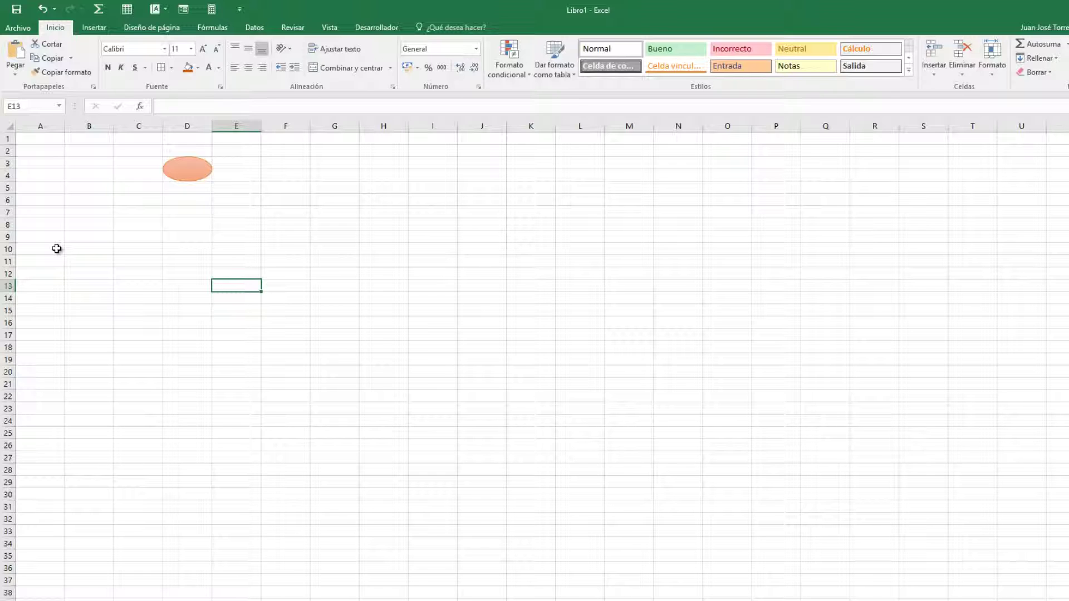
Insert the month headings from A8, D13, B12 and D17 using the ellipse with the assigned macro.
click(178, 176)
click(181, 284)
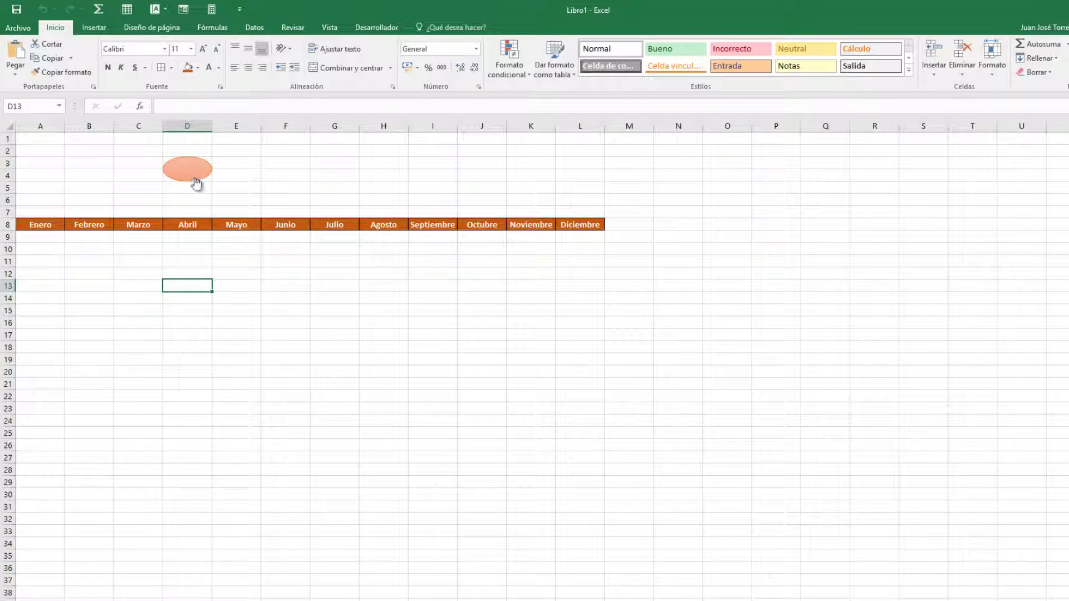
click(196, 182)
click(111, 273)
click(180, 167)
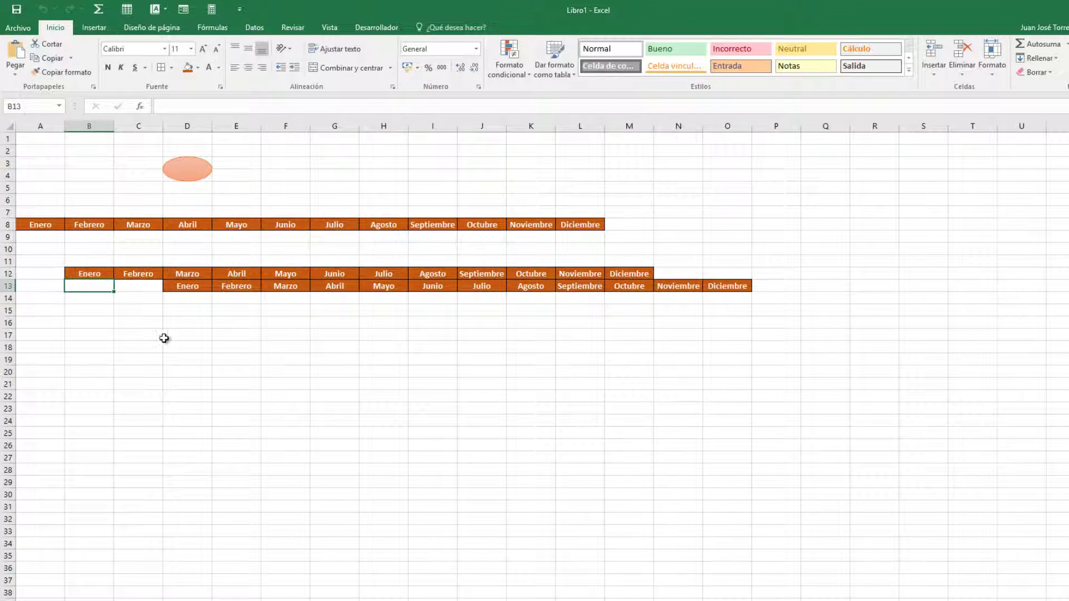
click(167, 335)
click(184, 171)
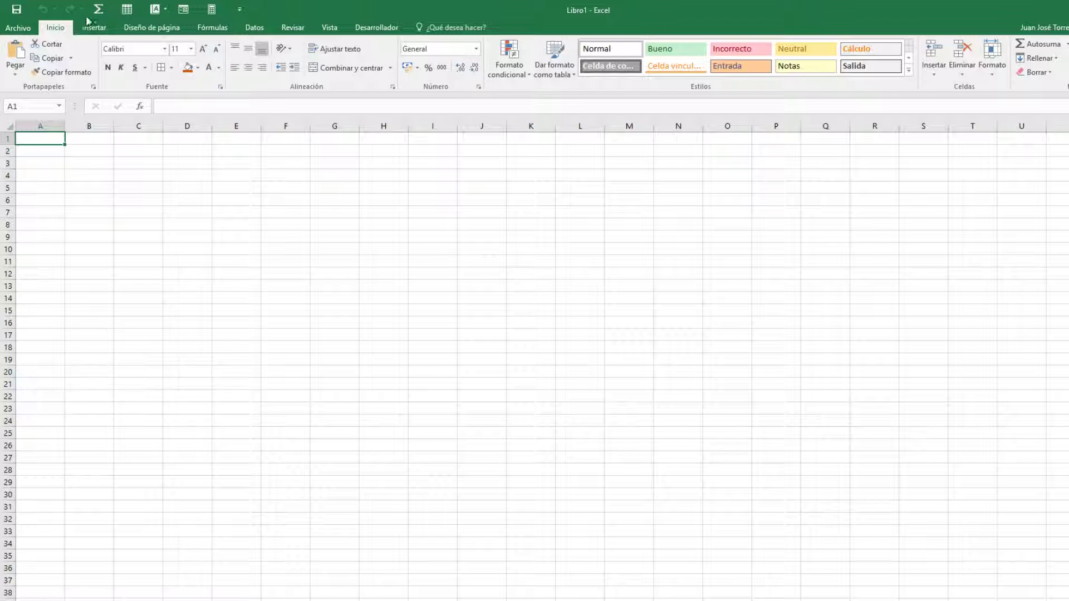
Insert the leopard image picture.png from the Camera Roll folder into the sheet.
click(93, 28)
click(140, 65)
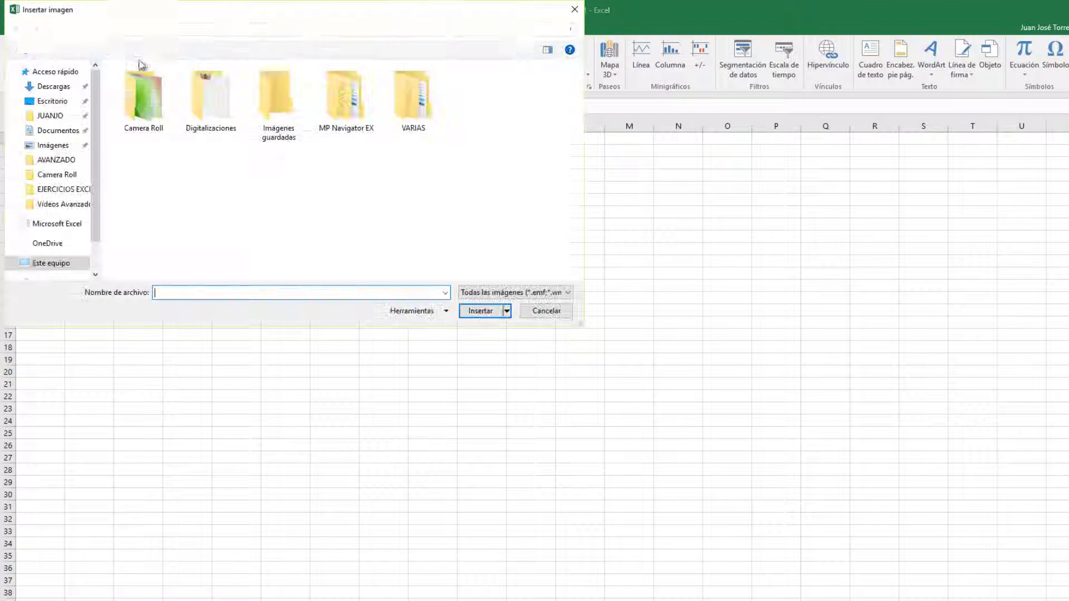
double_click(153, 104)
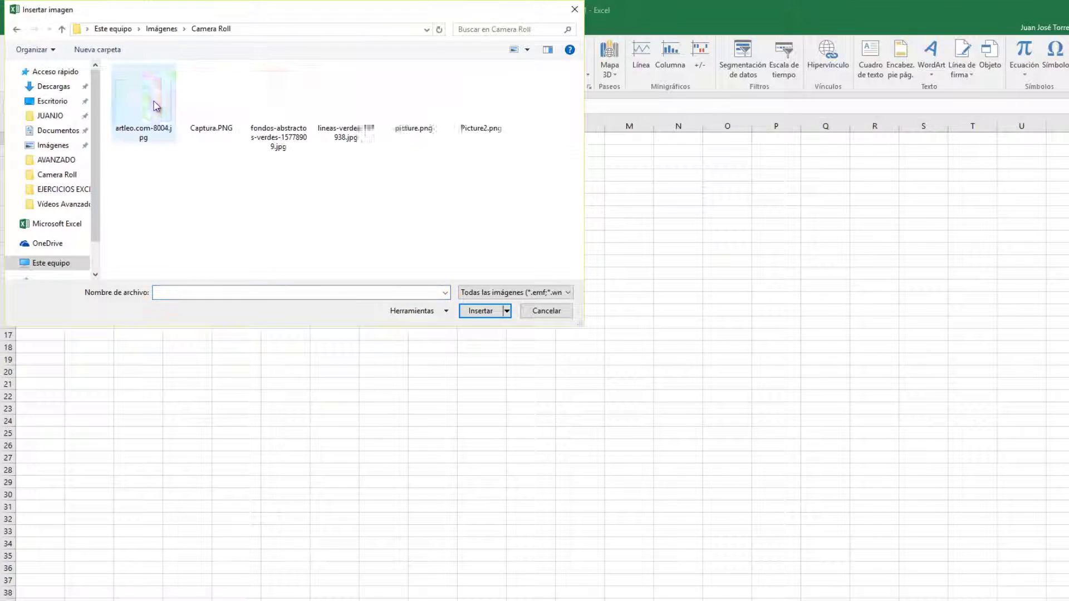
click(413, 100)
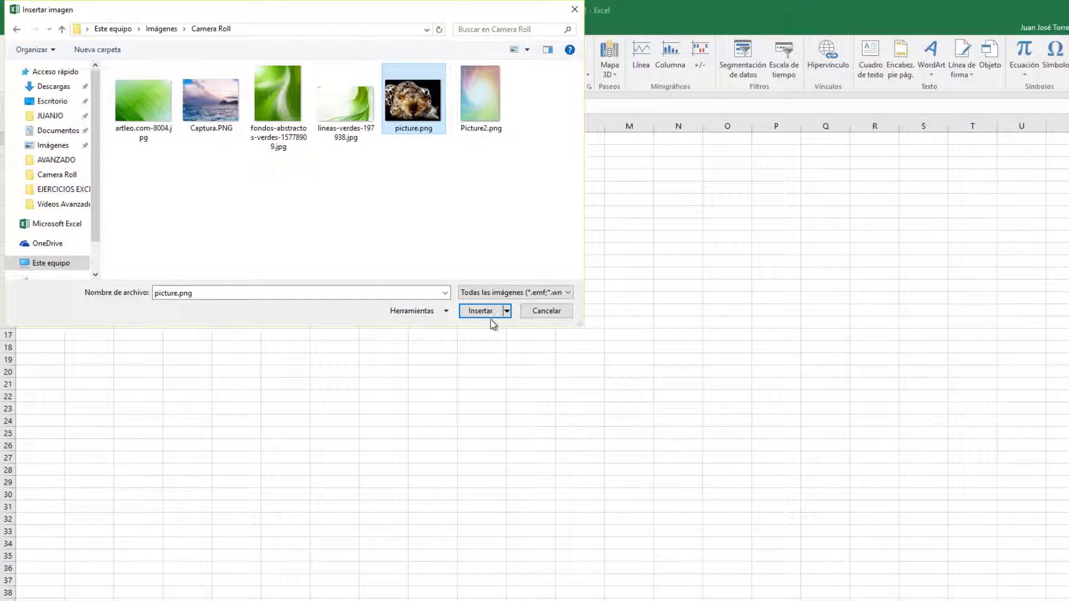
click(491, 318)
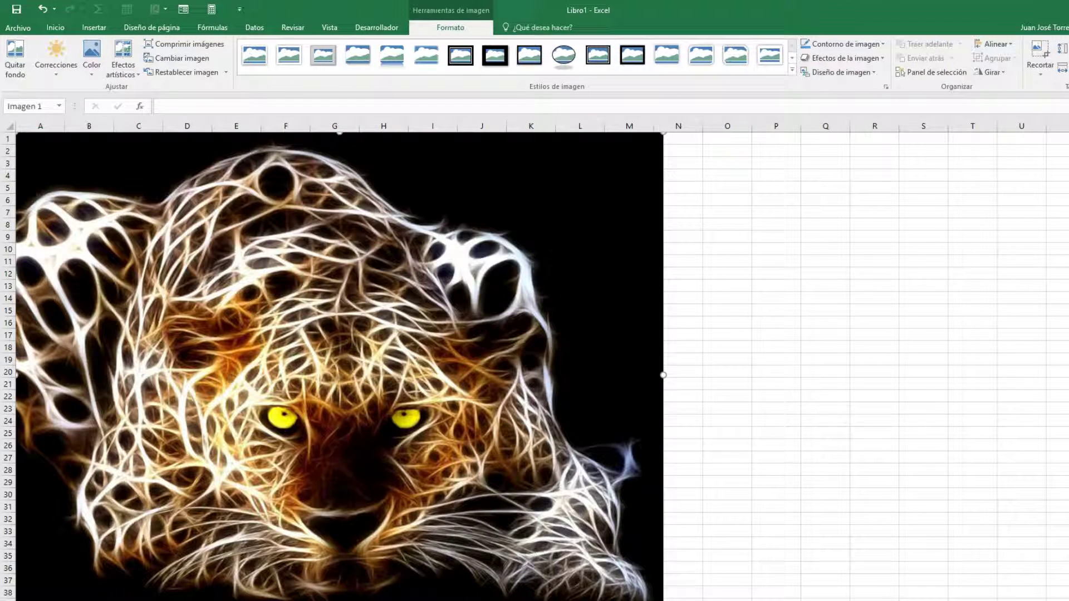
Shrink the leopard picture and place it so that it covers cells C5:C7.
scroll(634, 480, down, 2)
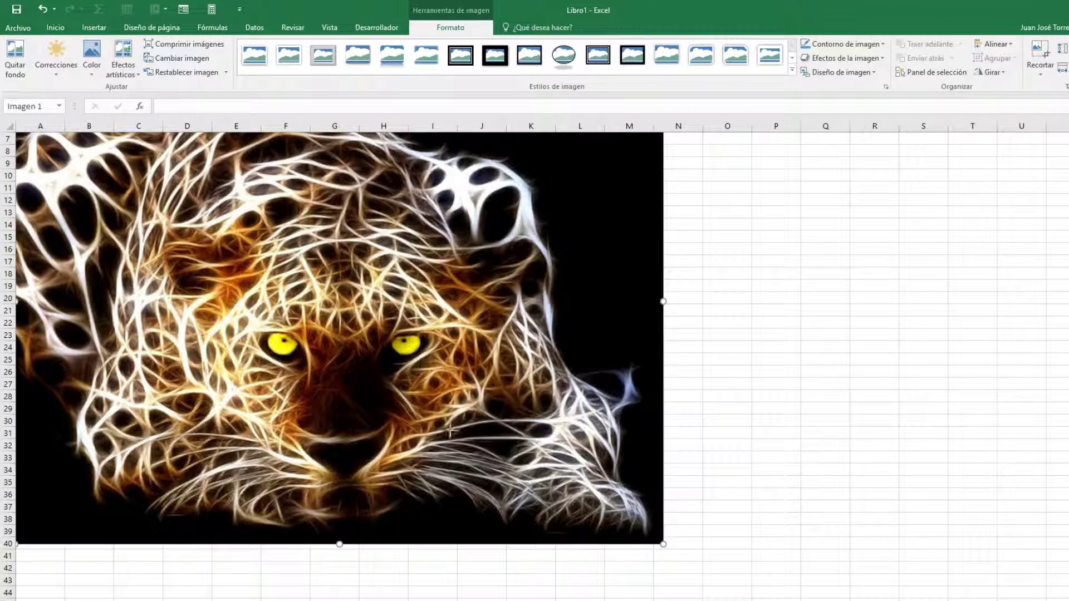
drag(662, 545, 132, 146)
scroll(194, 286, up, 2)
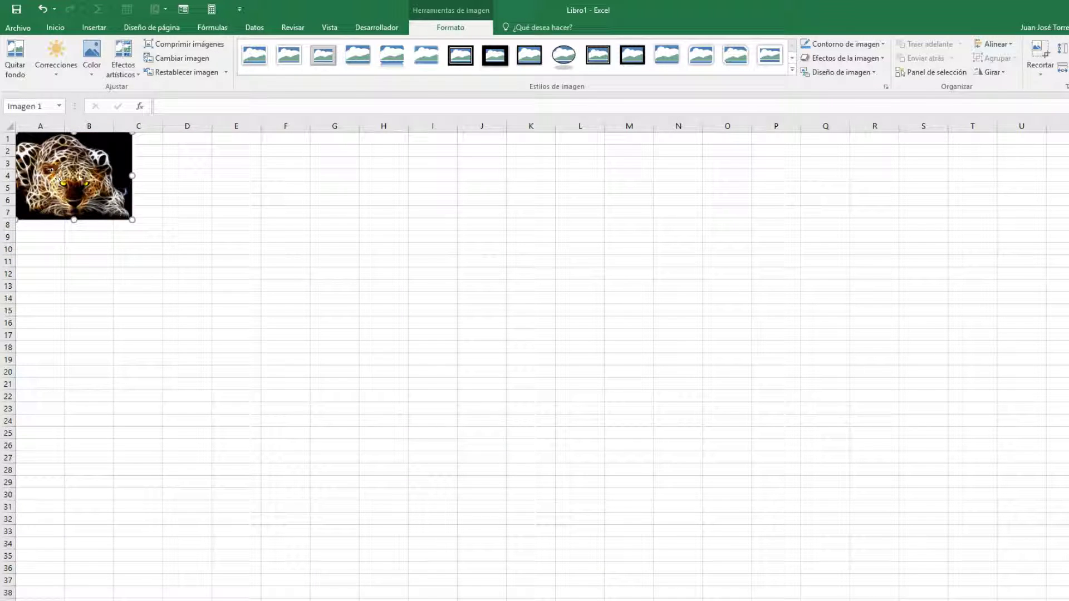
drag(76, 177, 155, 231)
drag(214, 274, 163, 218)
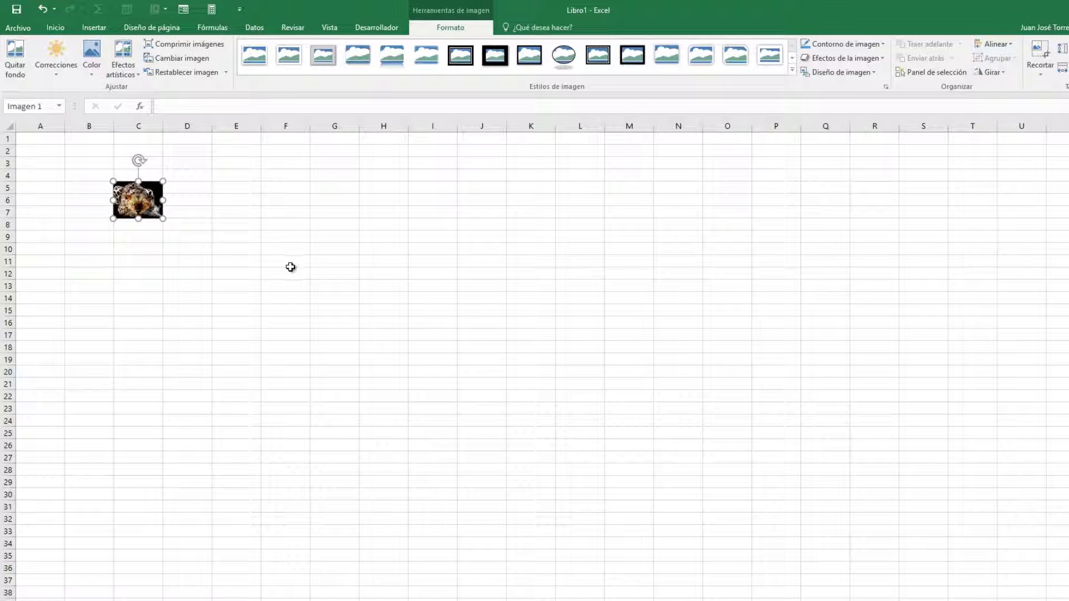
click(199, 271)
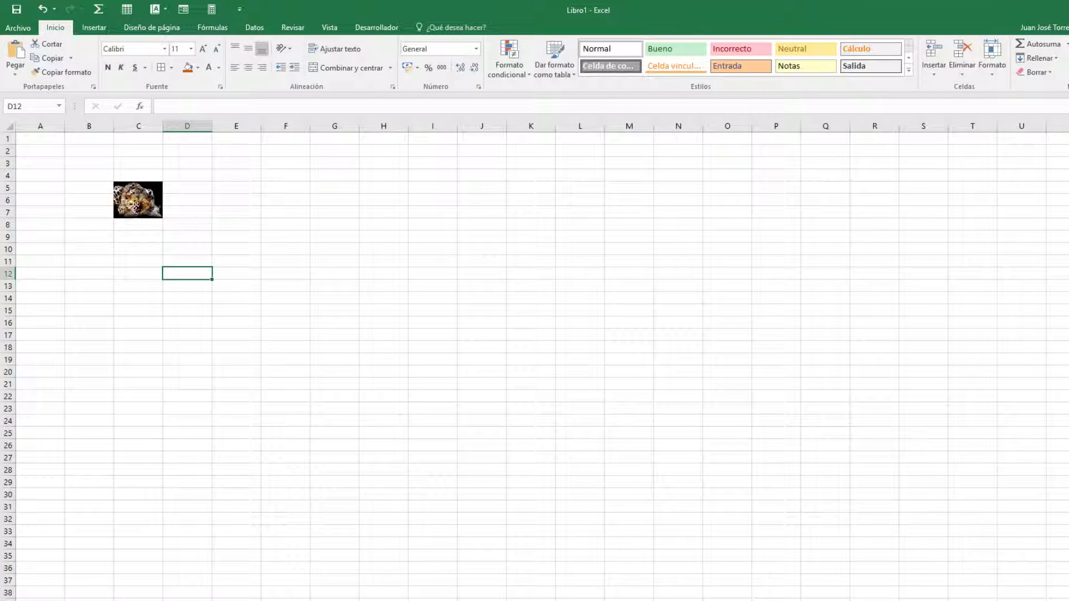
Assign the macro Meses_año_relativa to the leopard picture.
right_click(136, 206)
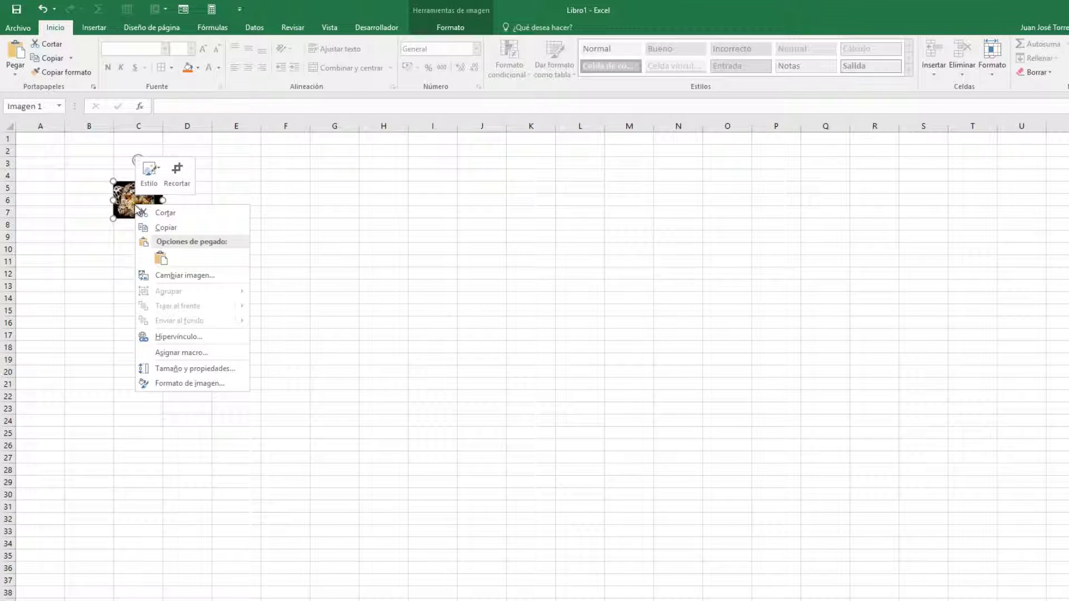
click(183, 352)
click(134, 290)
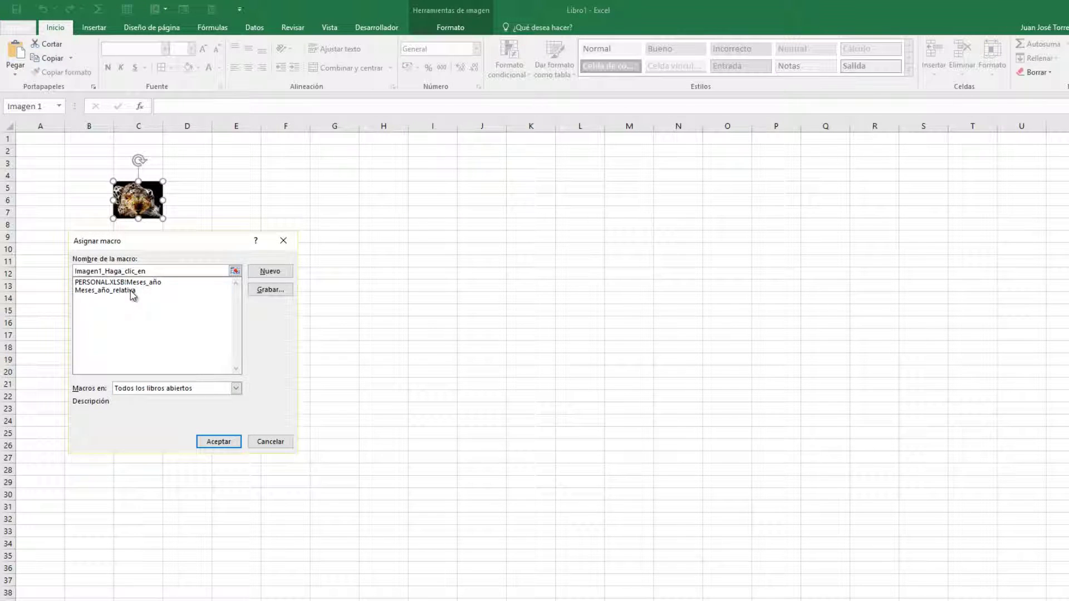
click(219, 441)
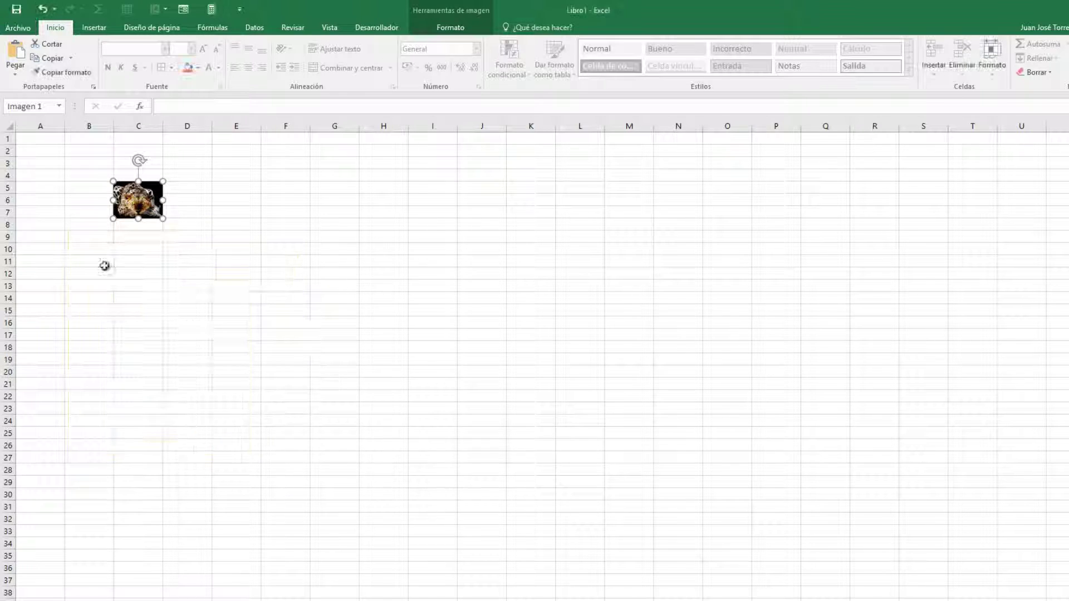
Insert the month headings from A9, D15, B19, C24 and D2 using the leopard picture with the assigned macro.
click(25, 248)
click(269, 274)
click(35, 239)
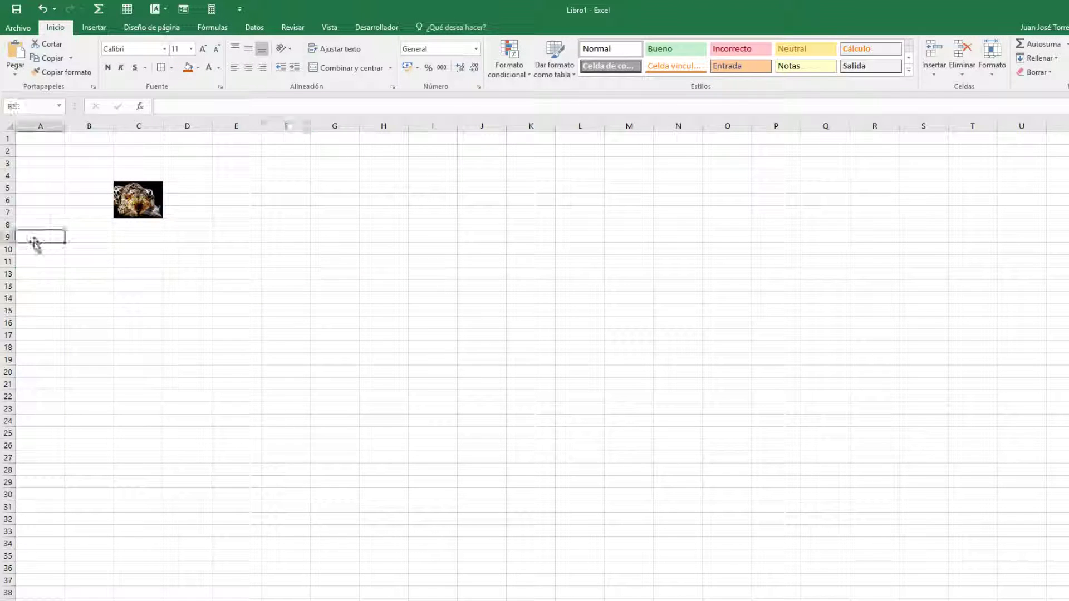
click(140, 203)
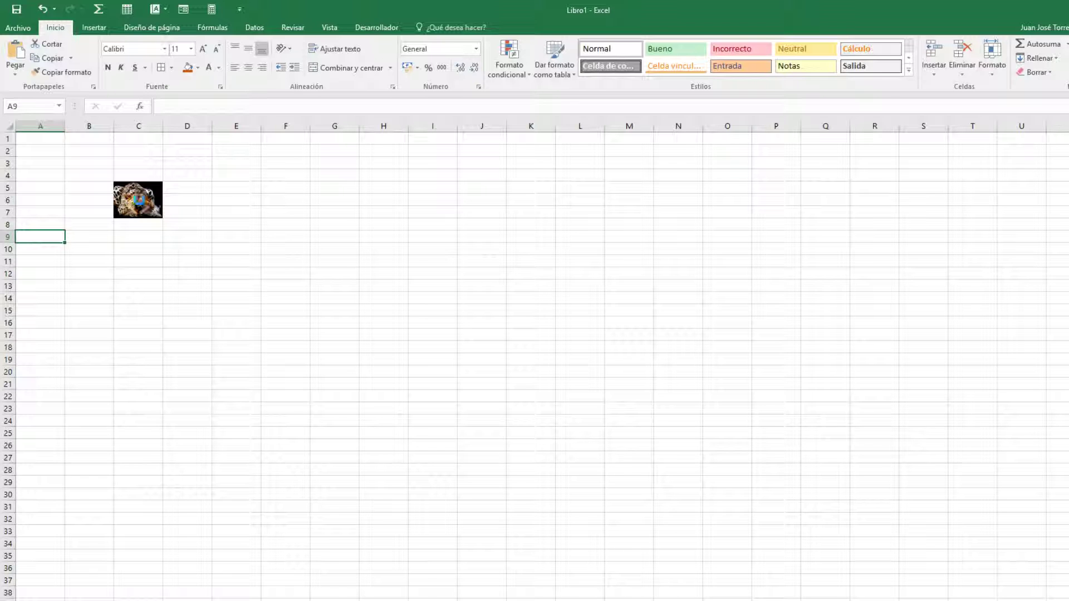
click(169, 308)
click(147, 202)
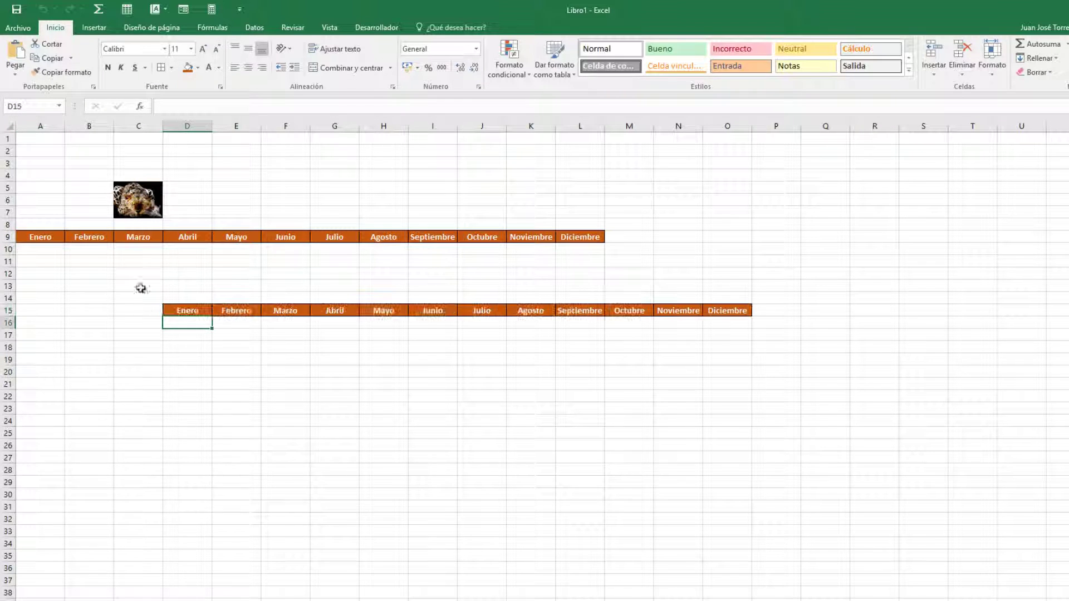
click(67, 358)
click(128, 202)
click(147, 420)
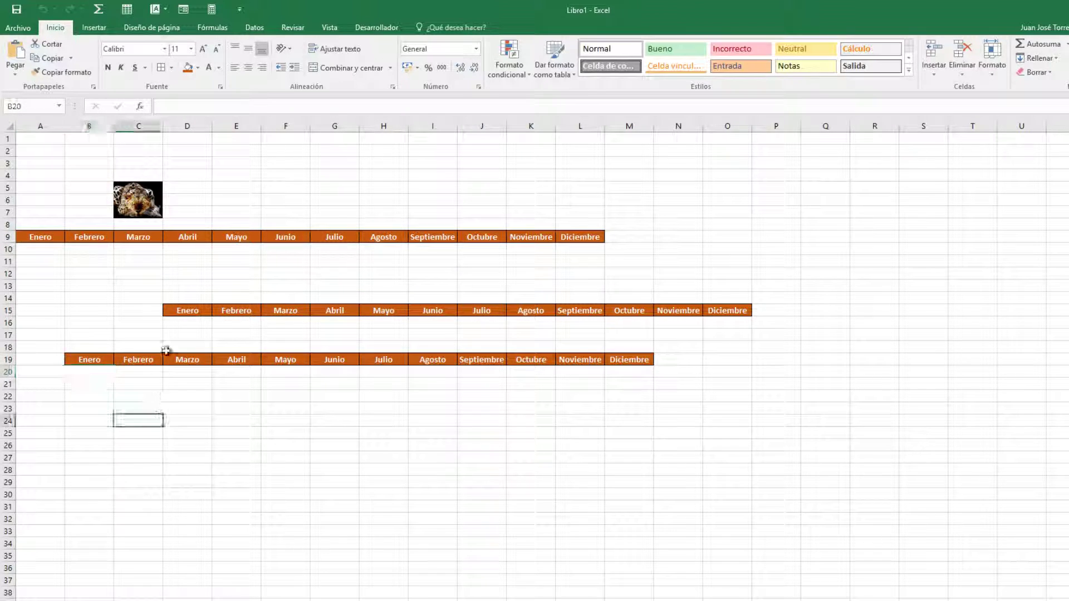
click(159, 200)
click(170, 152)
click(156, 200)
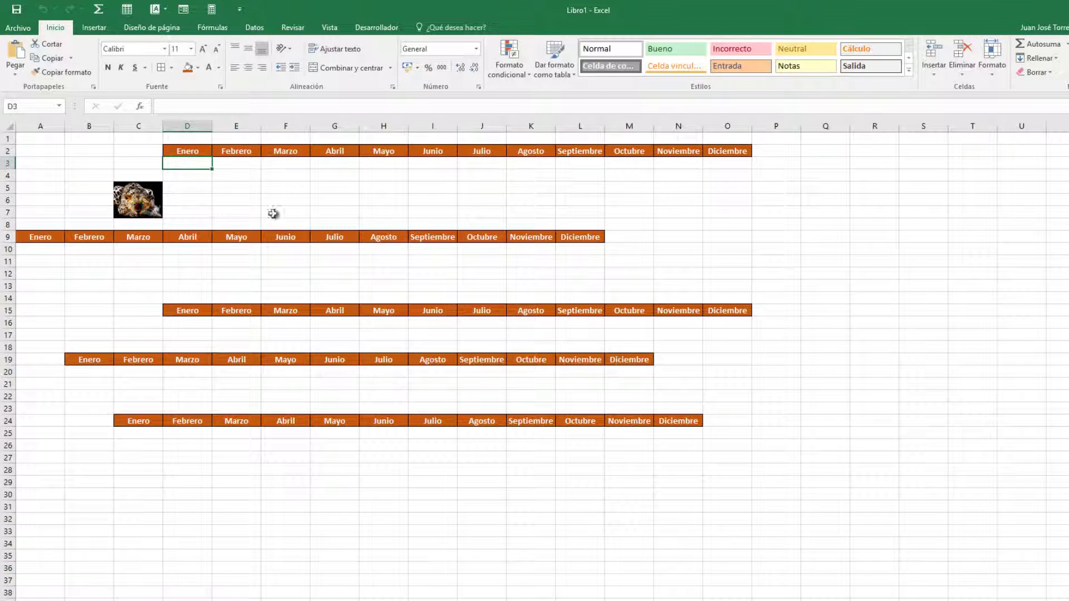